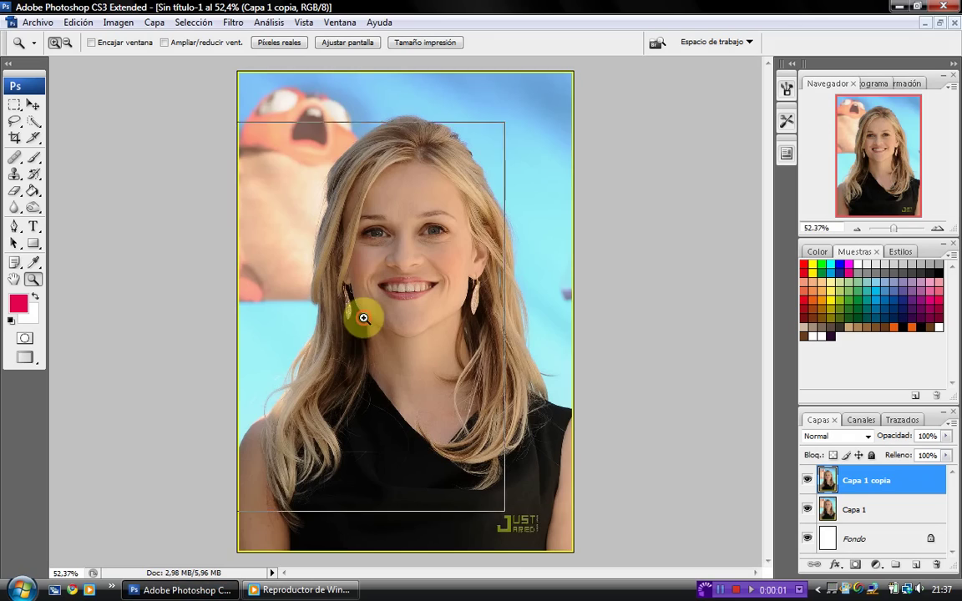
Open Liquify on the portrait and zoom the preview to 200% on the mouth.
click(371, 313)
click(376, 184)
click(233, 22)
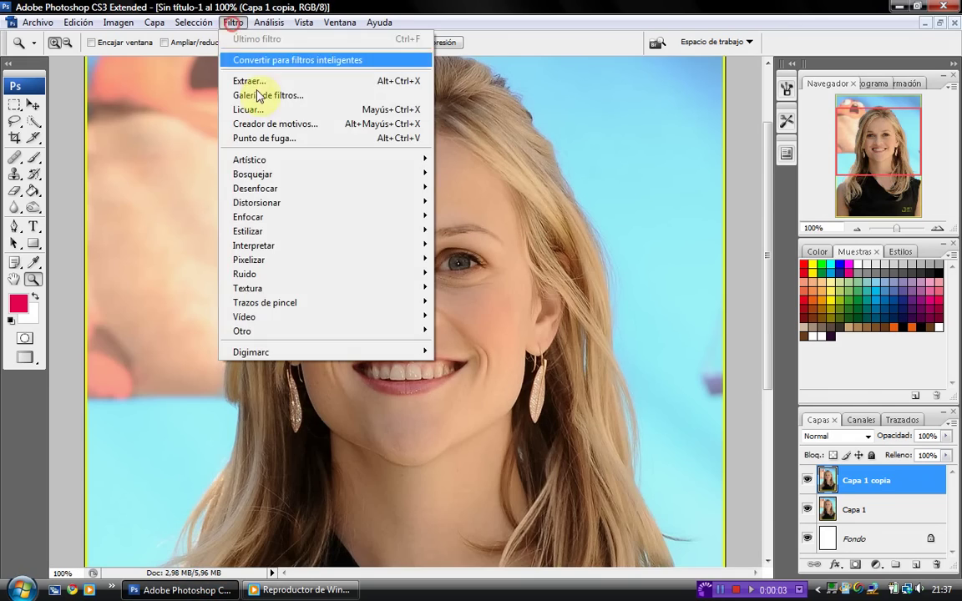
click(263, 112)
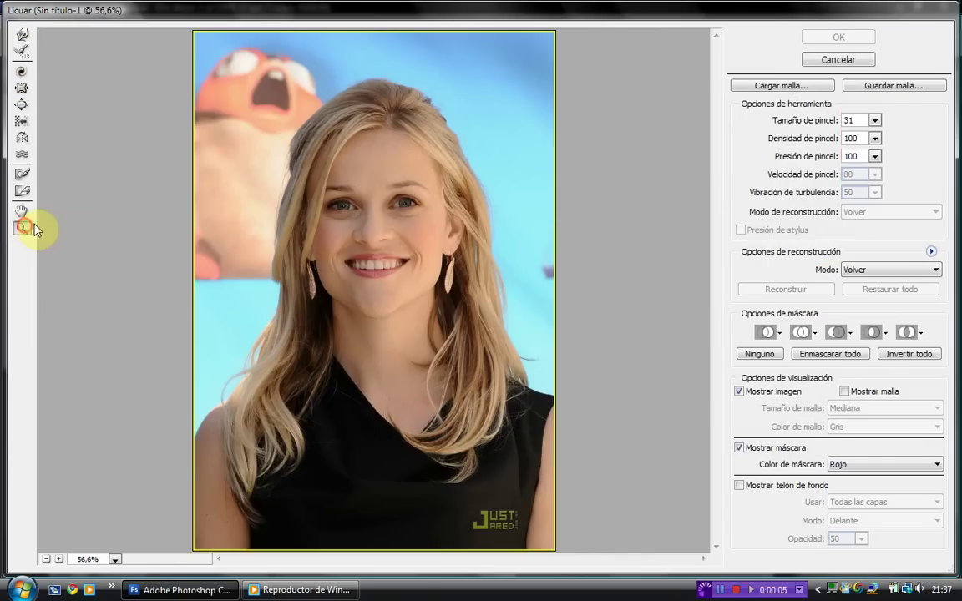
click(22, 227)
click(397, 257)
click(408, 338)
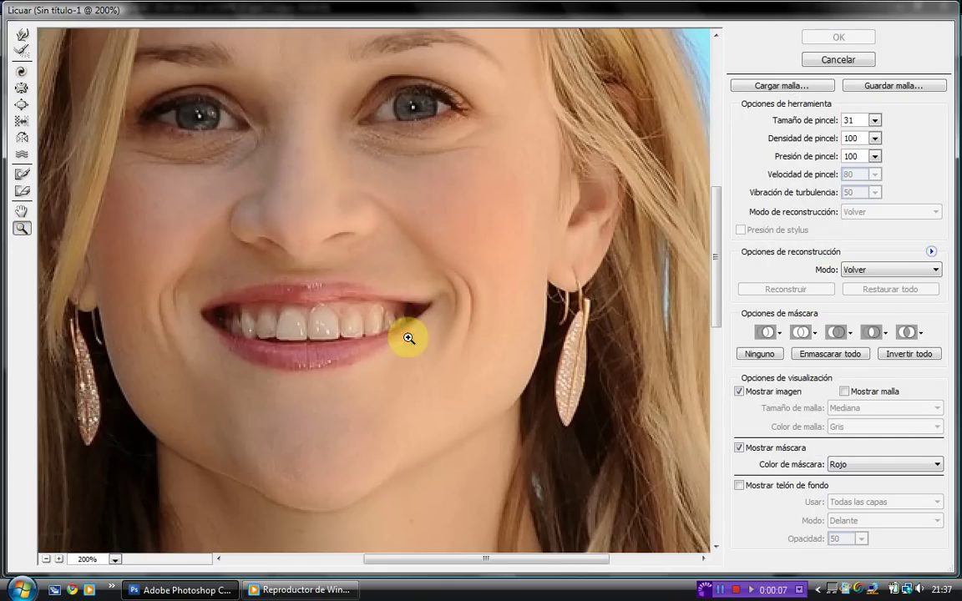
Forward Warp the chin upward and reshape the inner and left eyebrows.
click(18, 40)
mouse_move(243, 377)
mouse_down()
mouse_move(252, 483)
mouse_move(225, 466)
mouse_up()
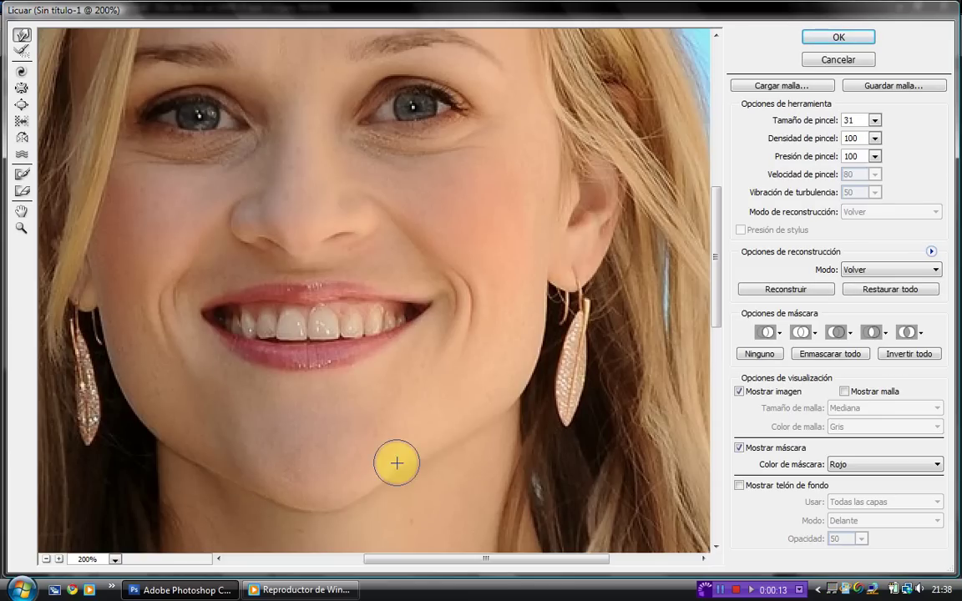
drag(384, 475, 396, 461)
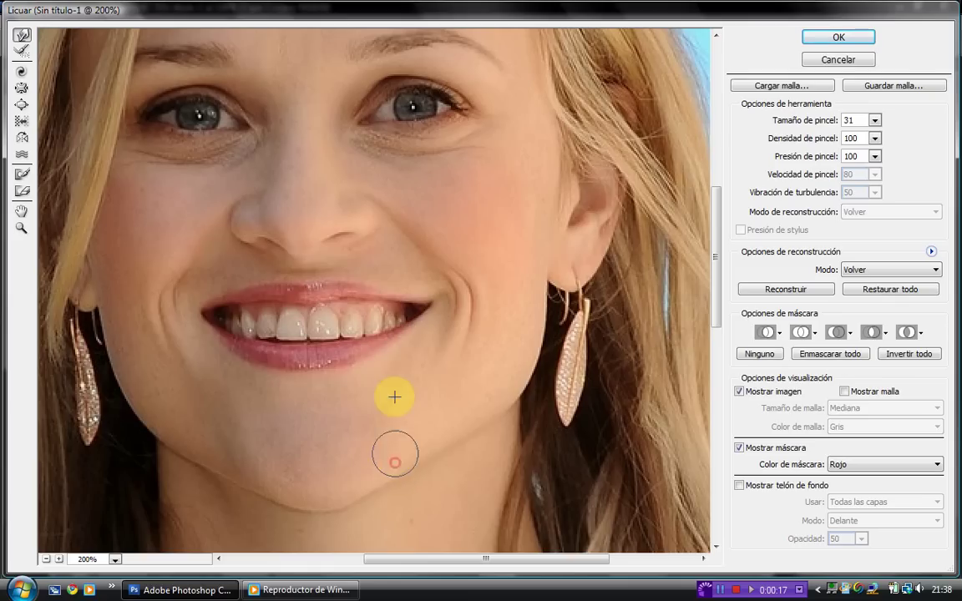
scroll(342, 188, up, 3)
mouse_move(399, 206)
mouse_down()
mouse_move(383, 203)
mouse_move(417, 195)
mouse_move(427, 203)
mouse_move(402, 201)
mouse_move(450, 207)
mouse_move(422, 199)
mouse_up()
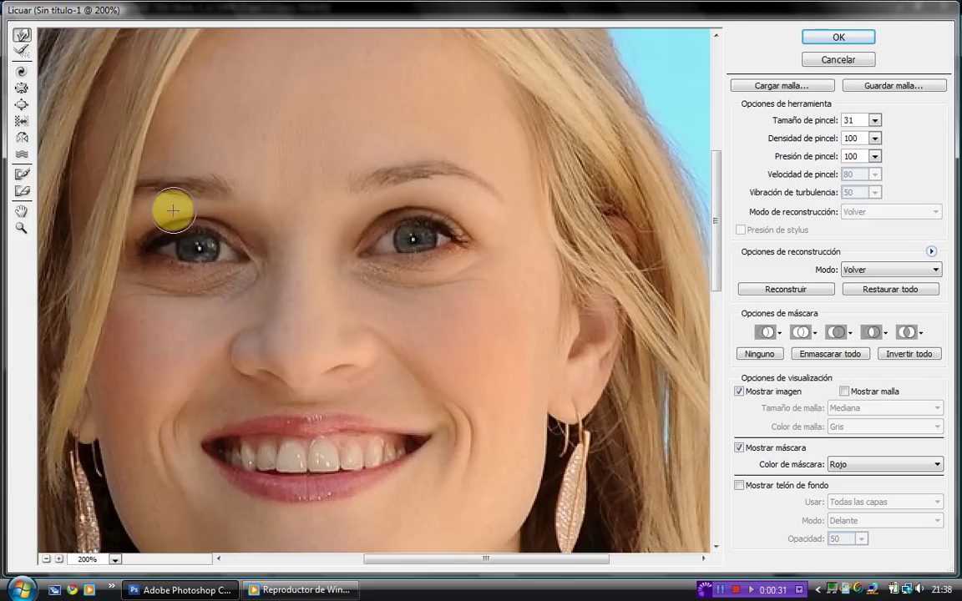
mouse_move(173, 214)
mouse_down()
mouse_move(161, 216)
mouse_move(270, 221)
mouse_move(193, 211)
mouse_up()
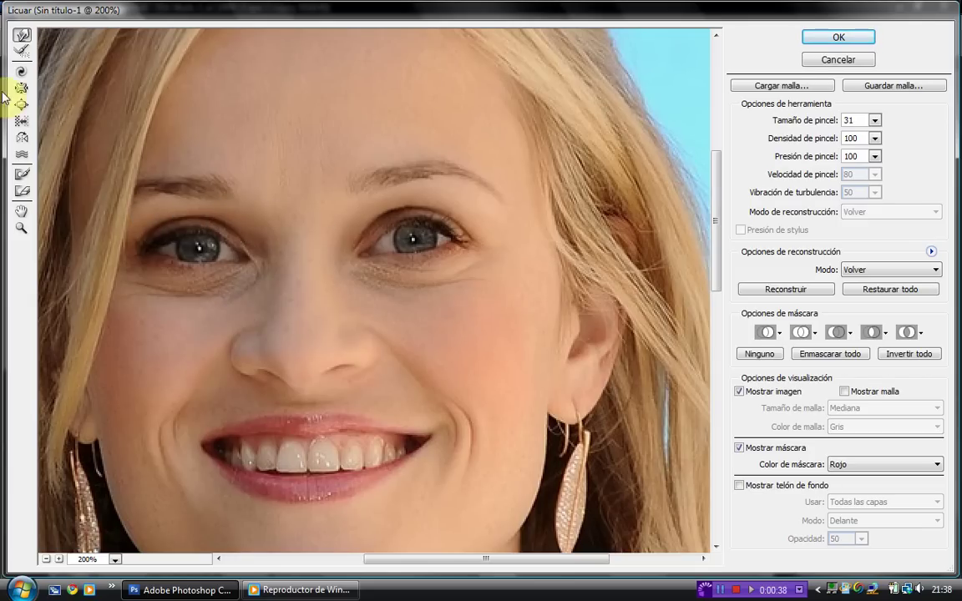
Reconstruct the area over the left eye, then warp the right eyebrow.
click(22, 52)
mouse_move(199, 247)
mouse_down()
mouse_move(161, 251)
mouse_move(399, 248)
mouse_move(403, 234)
mouse_move(438, 240)
mouse_move(417, 239)
mouse_up()
click(22, 35)
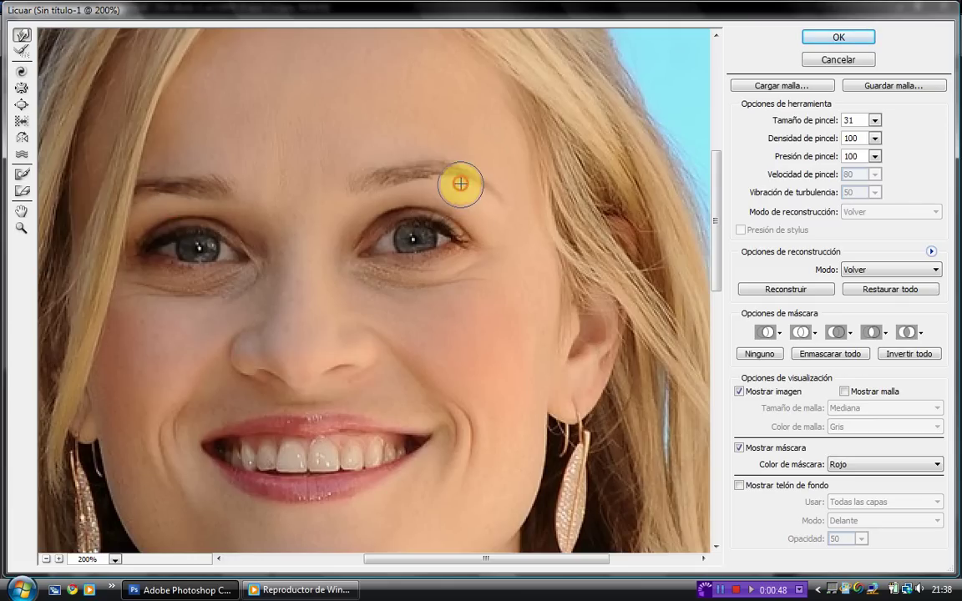
mouse_move(458, 184)
mouse_down()
mouse_move(440, 182)
mouse_move(474, 157)
mouse_move(478, 191)
mouse_up()
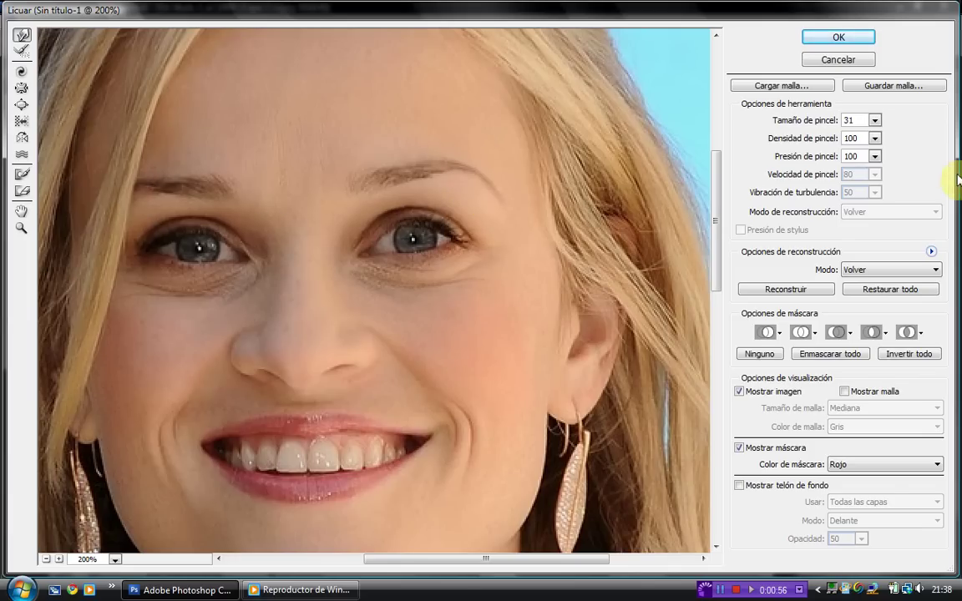
Set the brush size to 73 and slim the nose by pushing its side in.
click(875, 120)
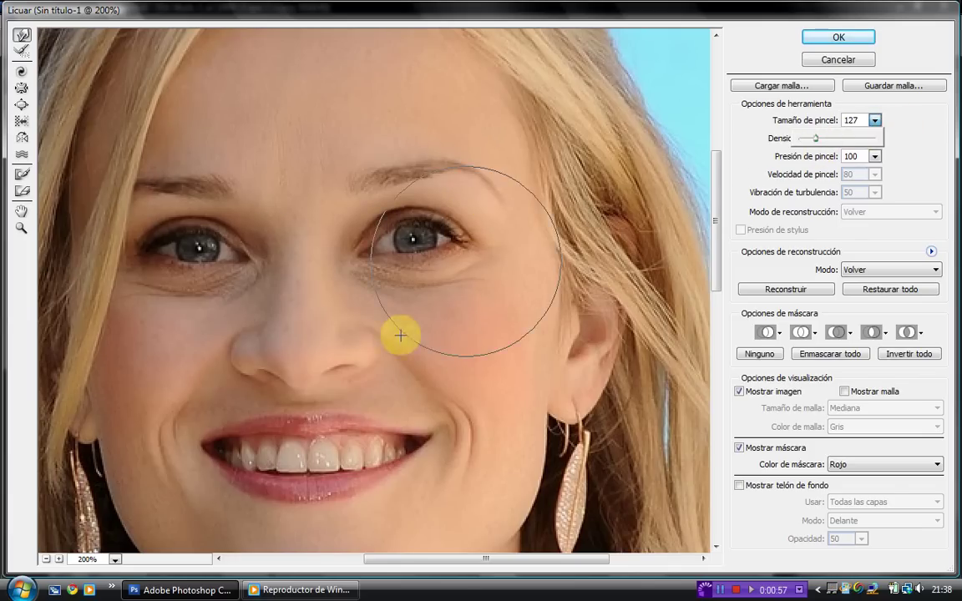
drag(808, 139, 803, 140)
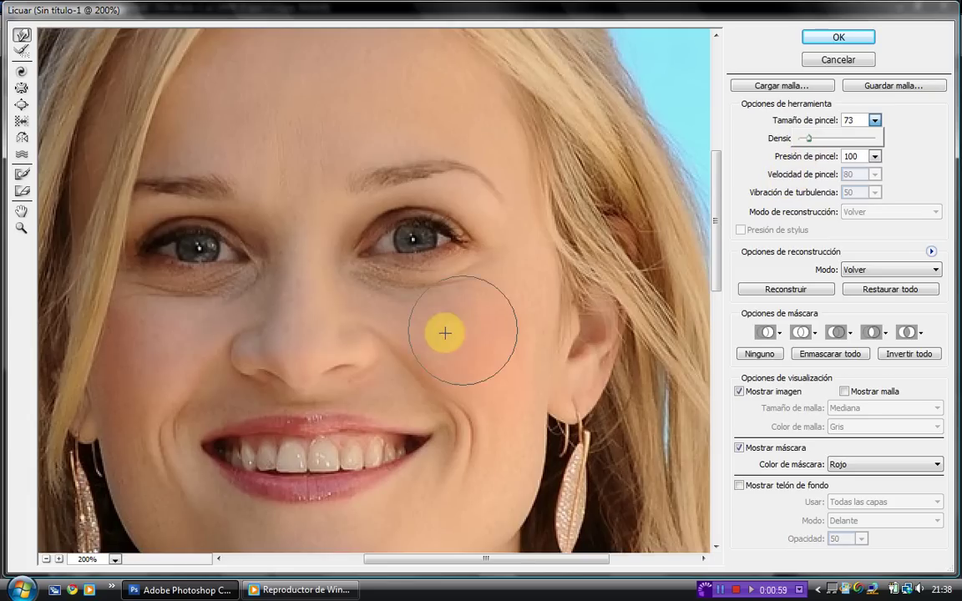
click(378, 362)
mouse_move(375, 363)
mouse_down()
mouse_move(258, 365)
mouse_move(240, 354)
mouse_move(261, 328)
mouse_up()
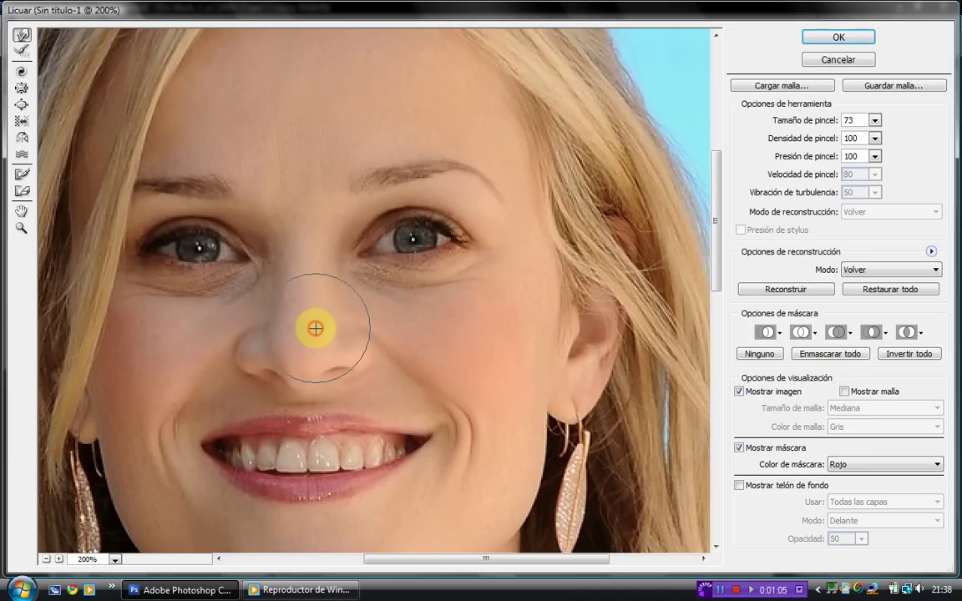
scroll(386, 350, down, 5)
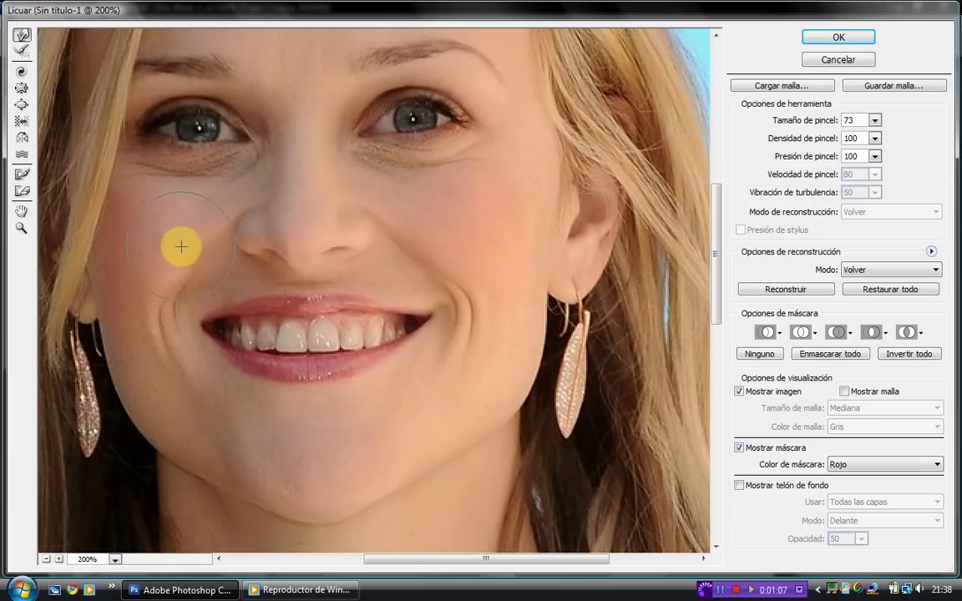
At brush size 49, push the cheek up toward the nose.
click(874, 121)
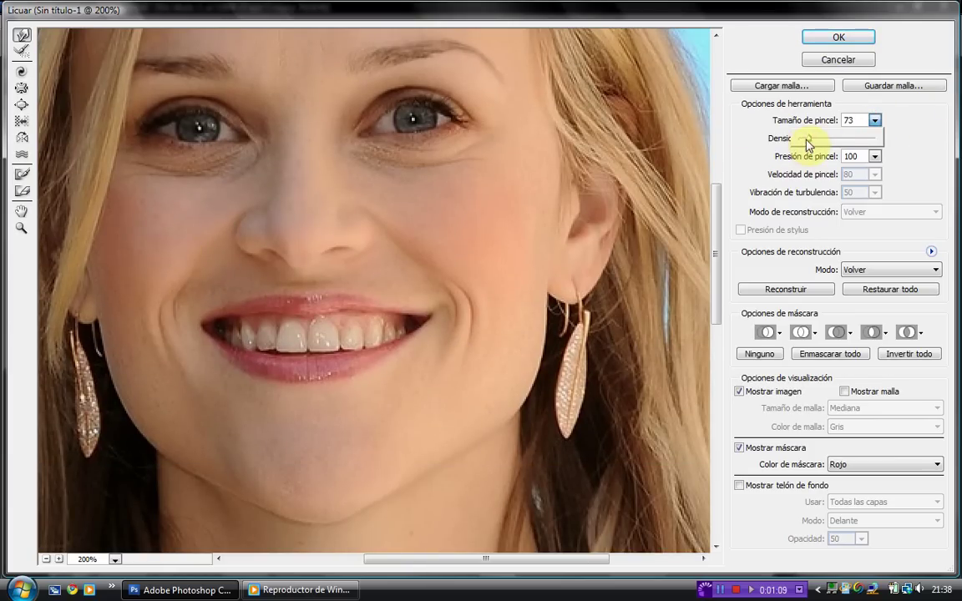
drag(807, 145, 800, 145)
click(219, 253)
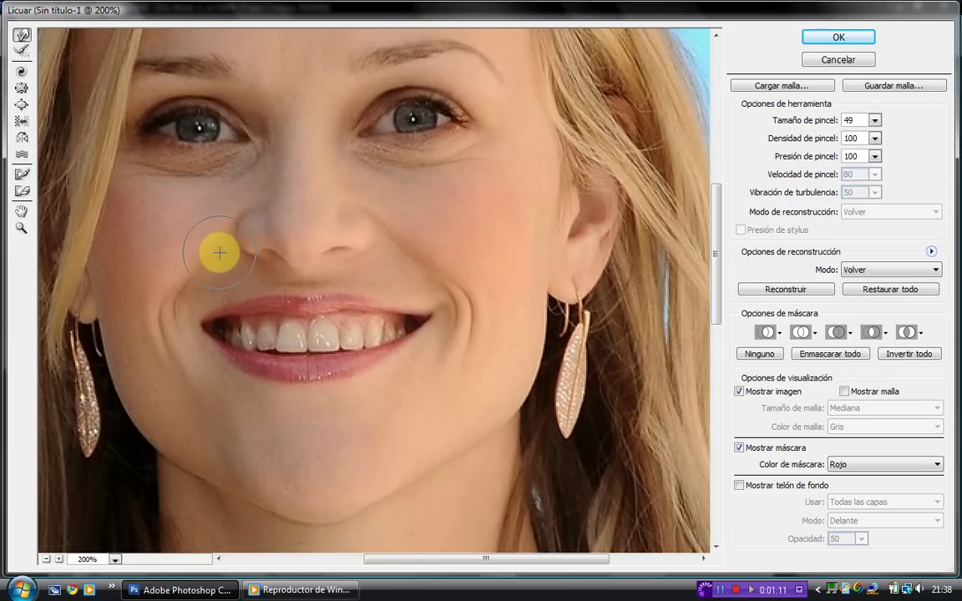
mouse_move(219, 253)
mouse_down()
mouse_move(229, 207)
mouse_move(262, 238)
mouse_move(285, 286)
mouse_move(455, 309)
mouse_move(448, 318)
mouse_move(425, 285)
mouse_move(425, 294)
mouse_move(500, 273)
mouse_move(396, 309)
mouse_up()
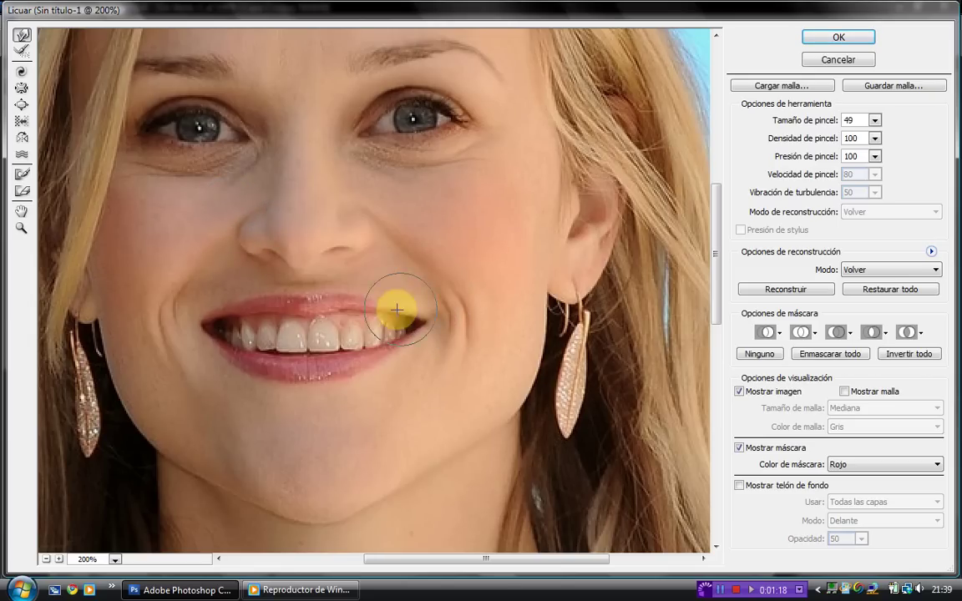
At brush size 25, reshape the upper lip, mouth corner and lower lip.
click(875, 121)
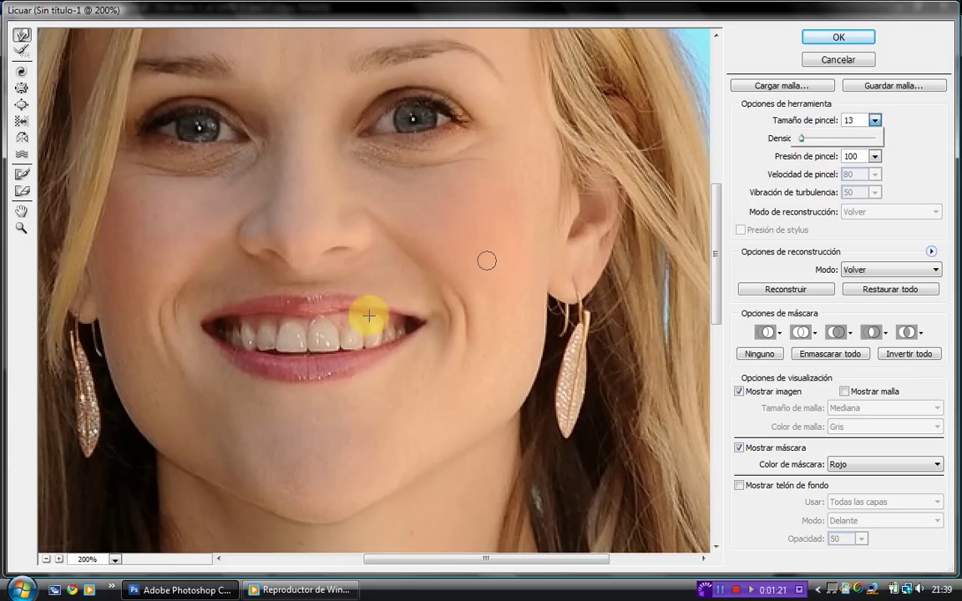
click(804, 138)
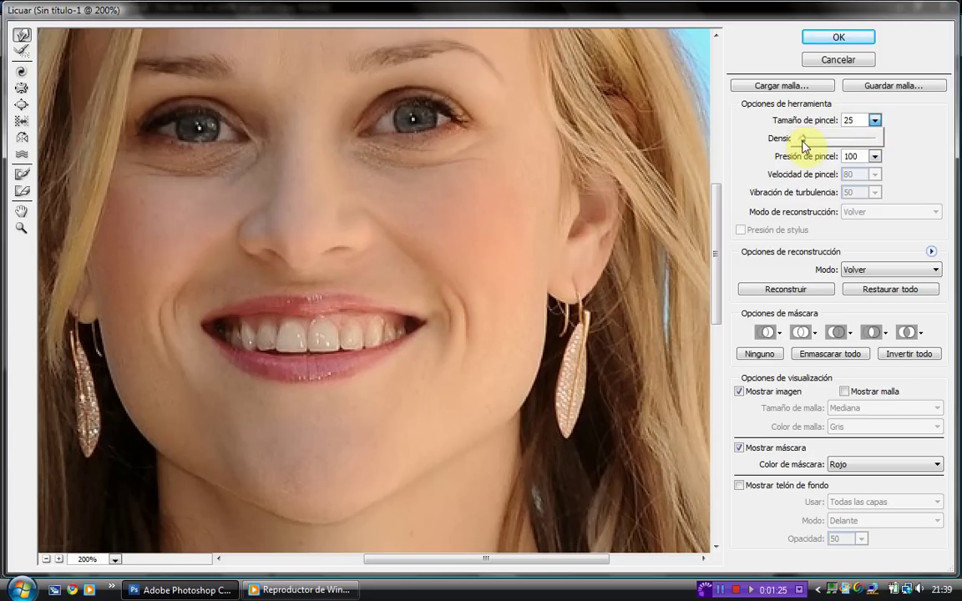
click(467, 215)
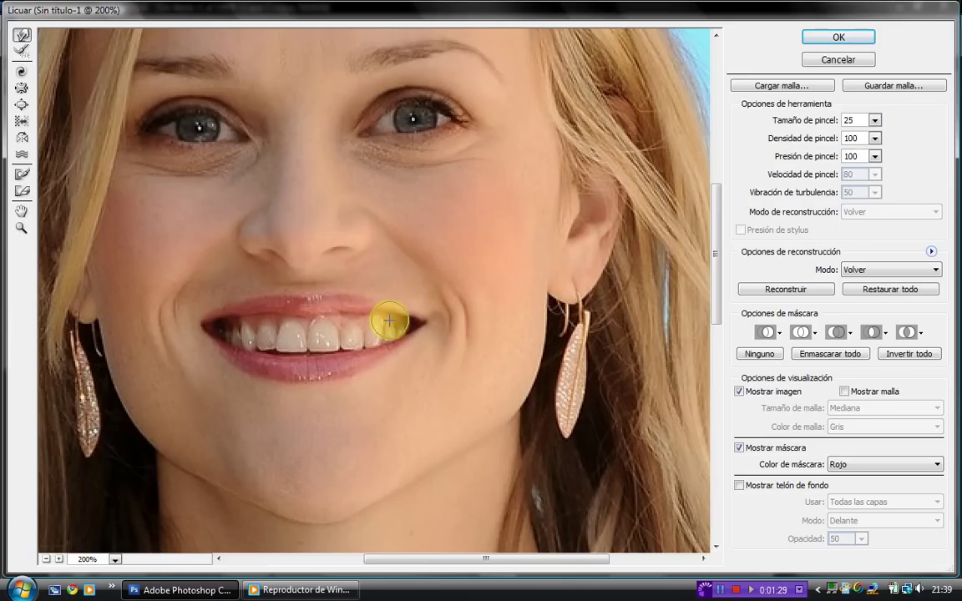
mouse_move(387, 317)
mouse_down()
mouse_move(386, 301)
mouse_move(401, 316)
mouse_move(379, 310)
mouse_move(429, 307)
mouse_move(415, 308)
mouse_up()
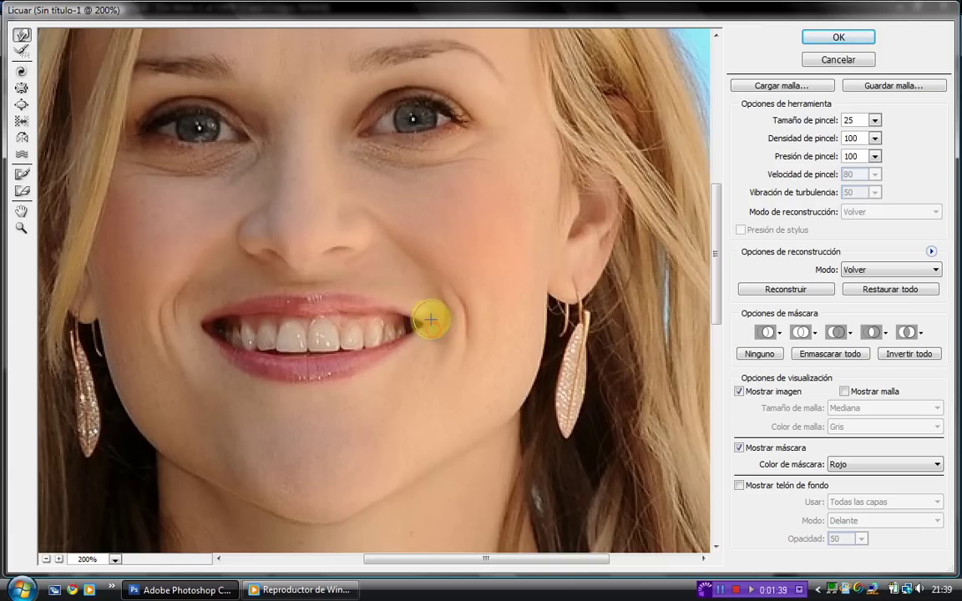
drag(430, 319, 483, 322)
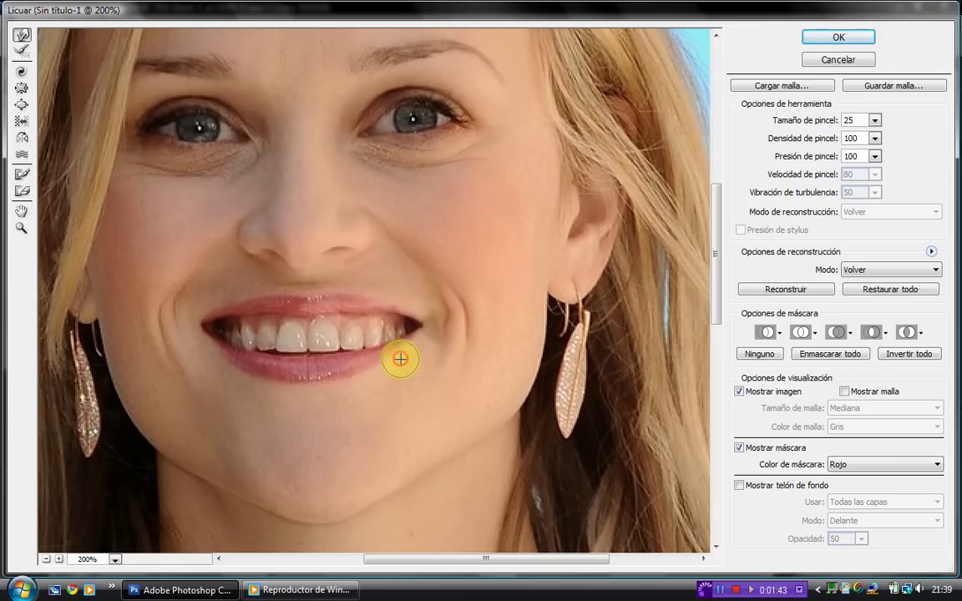
mouse_move(400, 359)
mouse_down()
mouse_move(289, 382)
mouse_move(330, 380)
mouse_up()
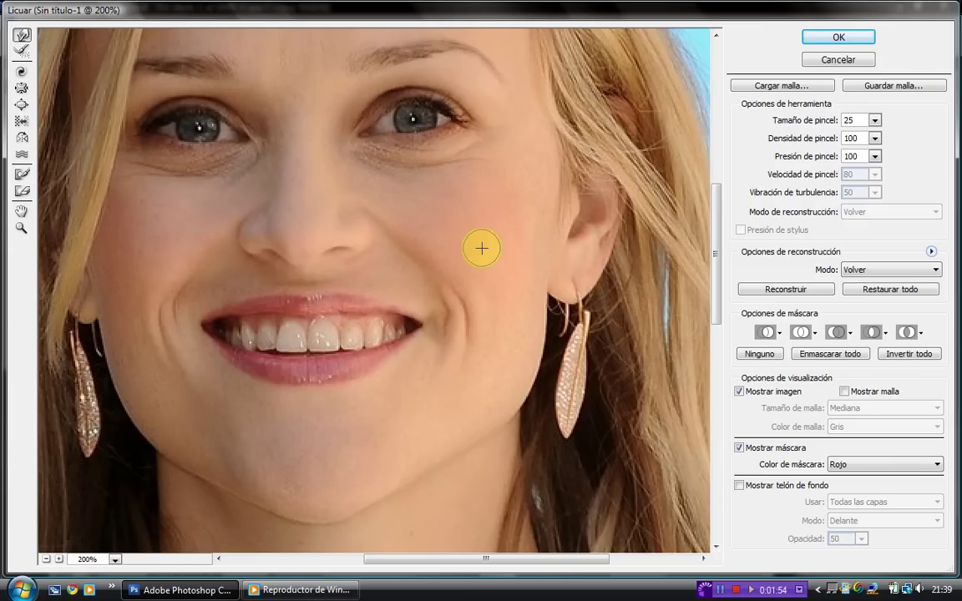
Apply the Liquify edits and toggle Capa 1 copia's visibility to compare with the original.
click(845, 37)
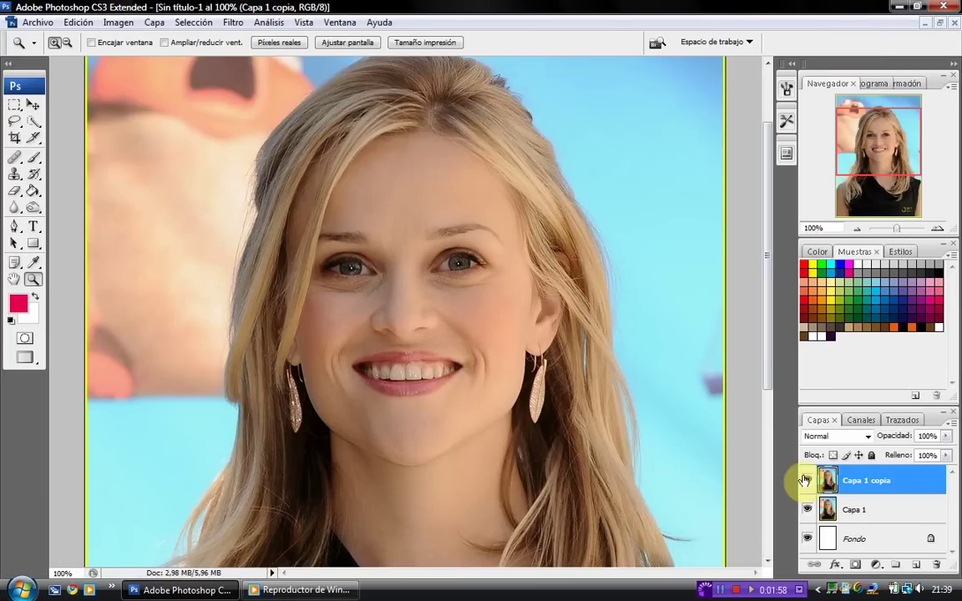
click(806, 481)
click(805, 480)
click(805, 480)
click(805, 480)
click(805, 480)
click(805, 480)
Reopen Liquify on the layer and zoom the preview to 100% on the chin.
click(243, 25)
click(255, 107)
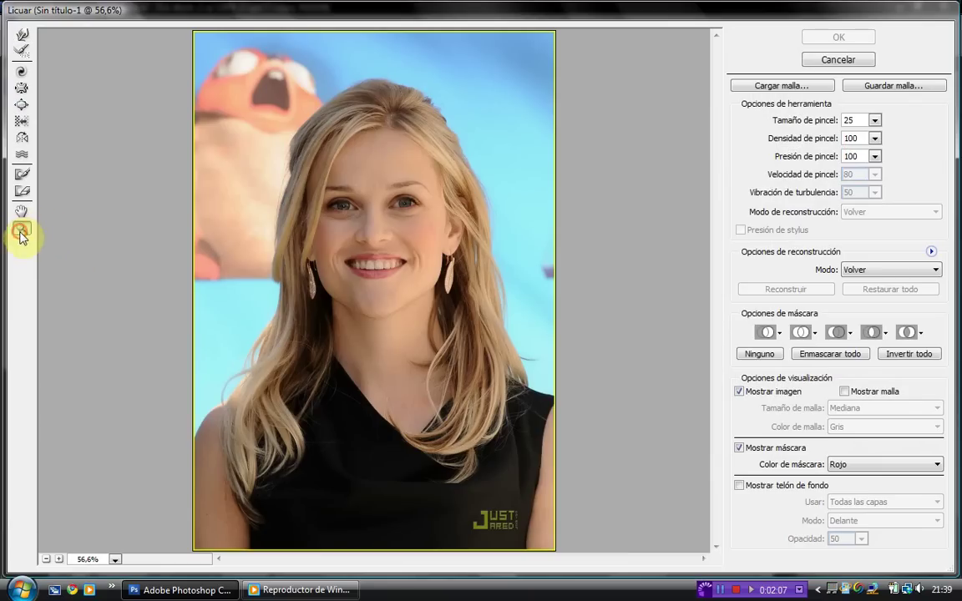
click(20, 231)
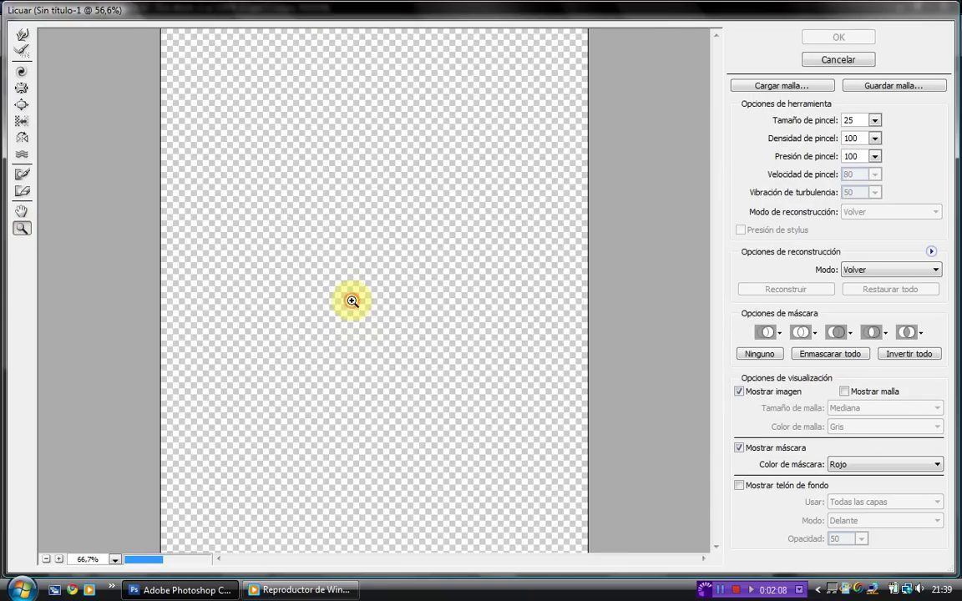
click(350, 300)
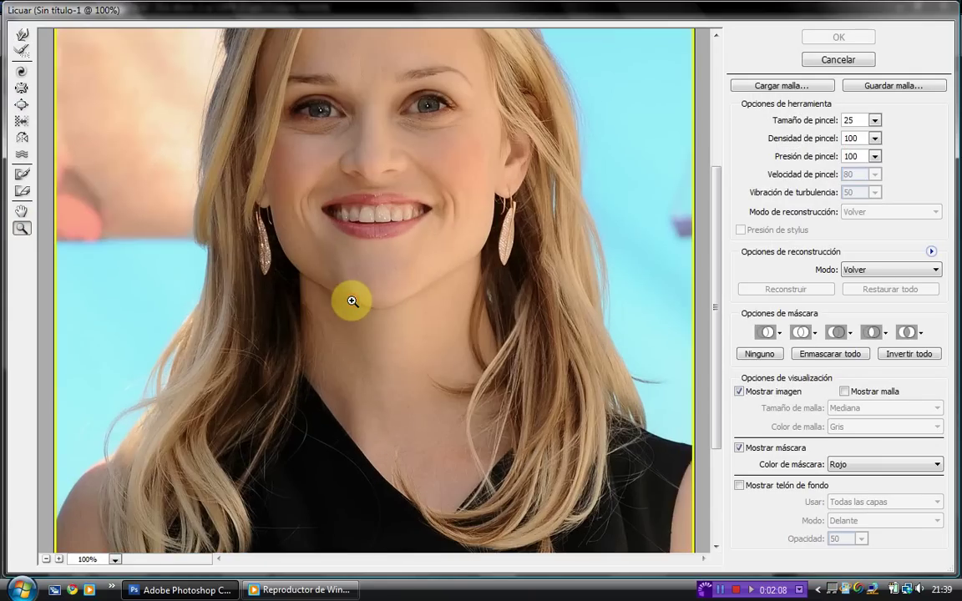
Forward Warp the jaw and neck line inward at brush size 55 and apply the result.
click(23, 36)
click(875, 121)
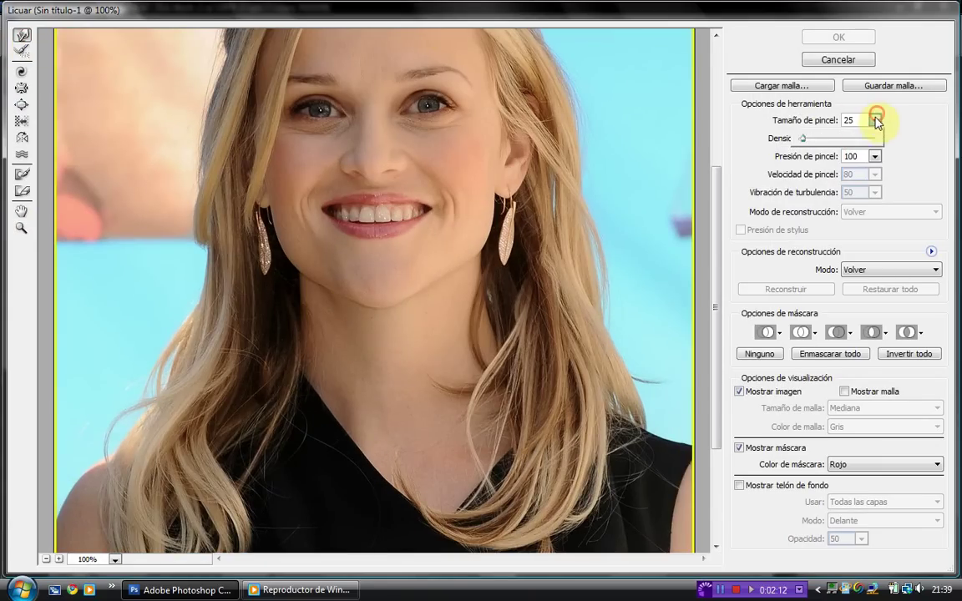
click(371, 318)
drag(370, 318, 401, 294)
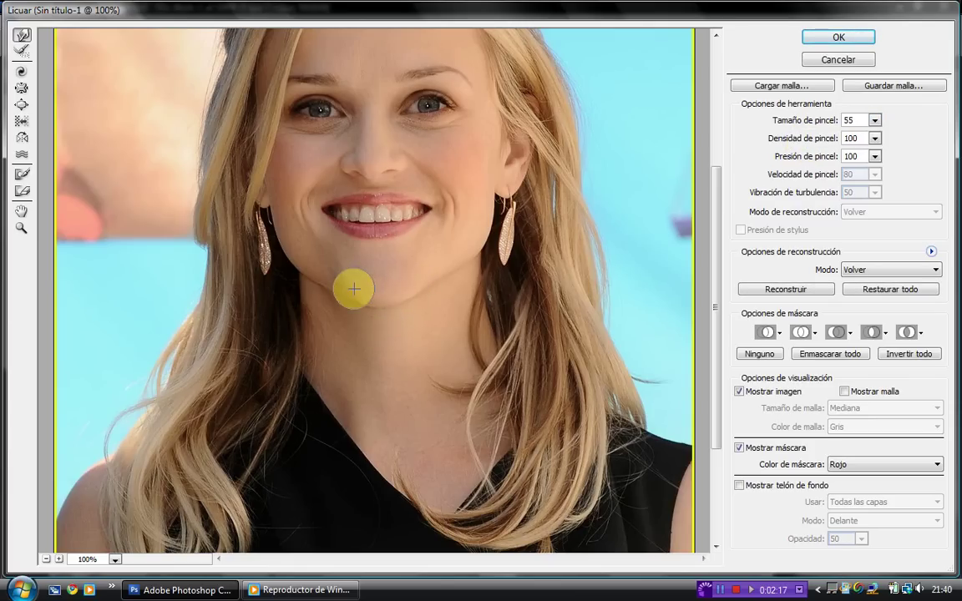
scroll(489, 249, up, 3)
scroll(489, 249, up, 1)
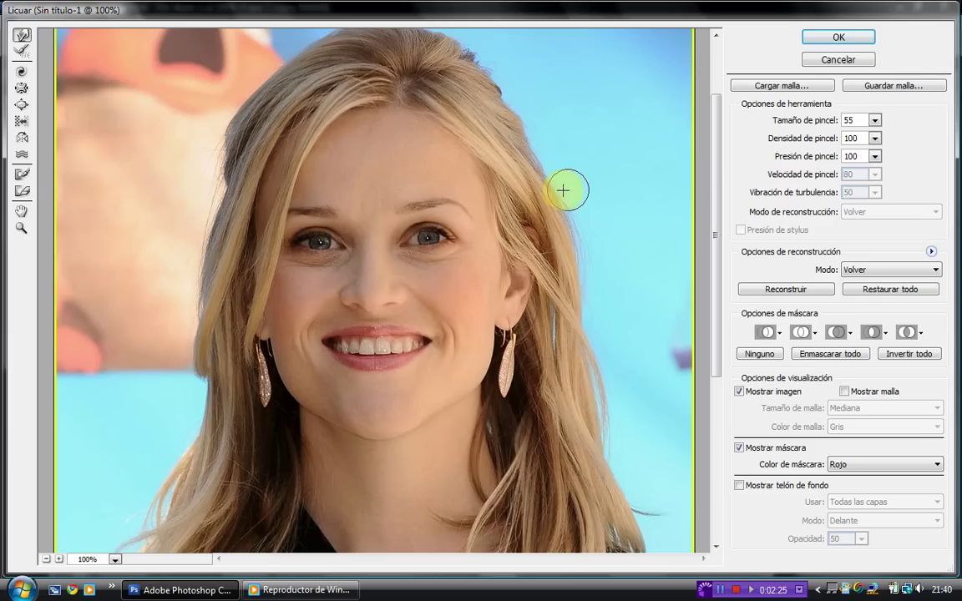
click(852, 39)
Heal the shadows under the left eye with an 8 px Healing Brush at 200%.
click(317, 319)
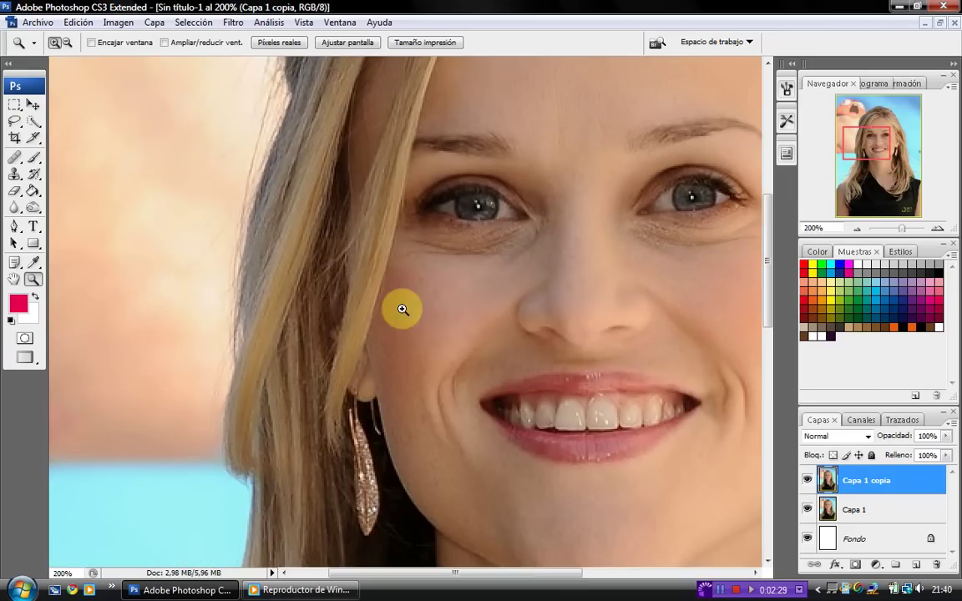
drag(382, 576, 435, 576)
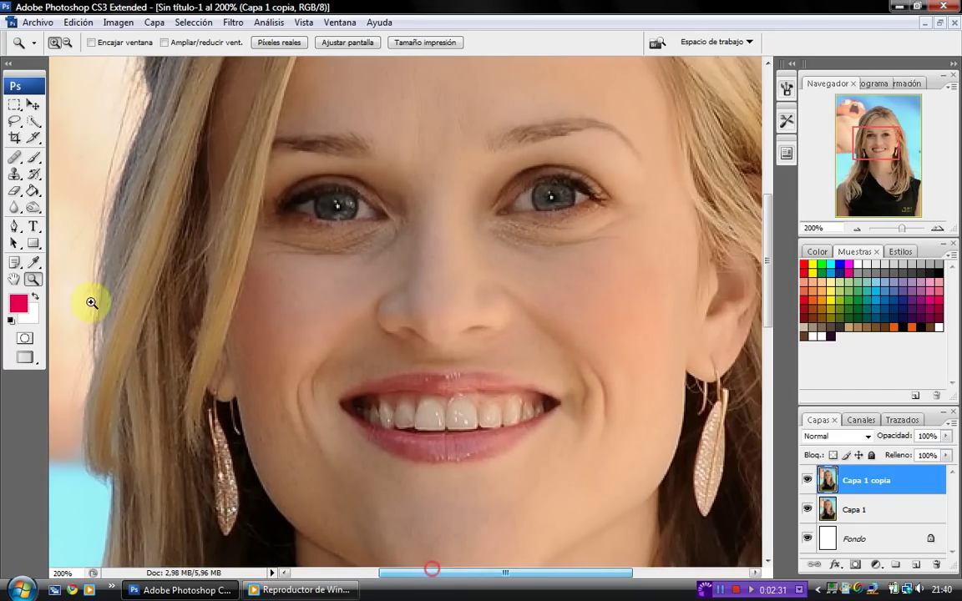
click(15, 157)
right_click(343, 285)
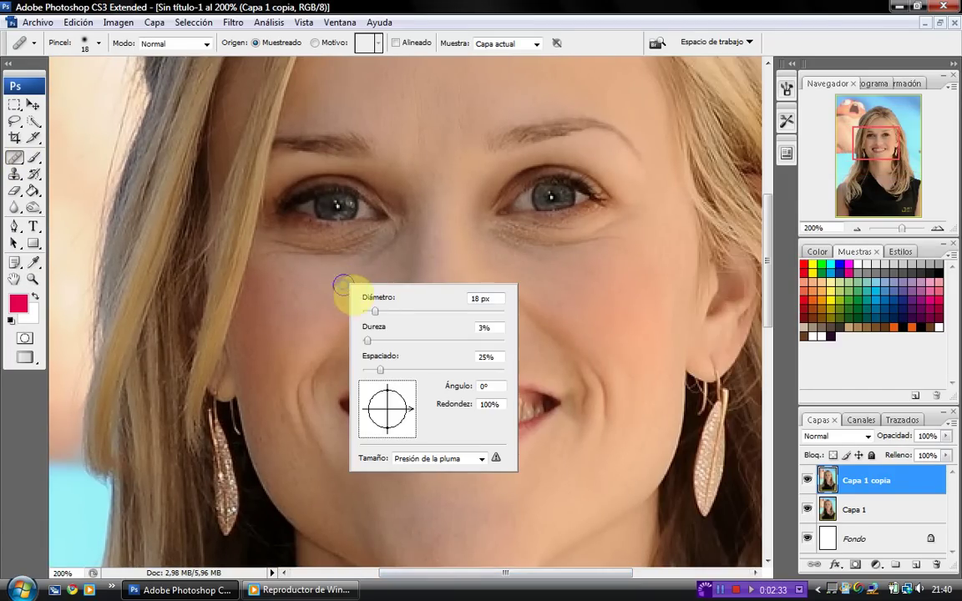
click(369, 313)
click(316, 292)
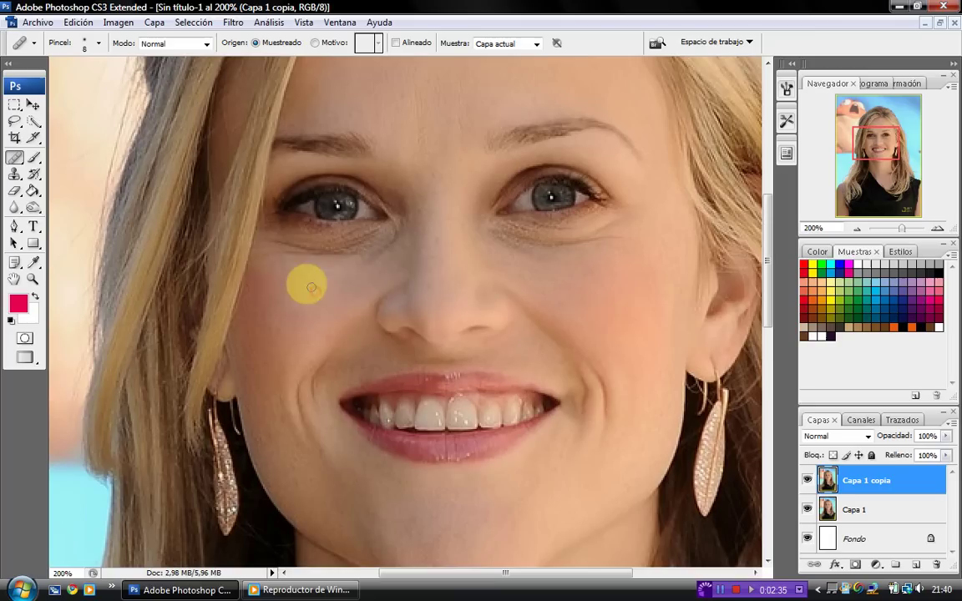
mouse_move(264, 254)
mouse_down()
mouse_move(325, 258)
mouse_move(272, 240)
mouse_up()
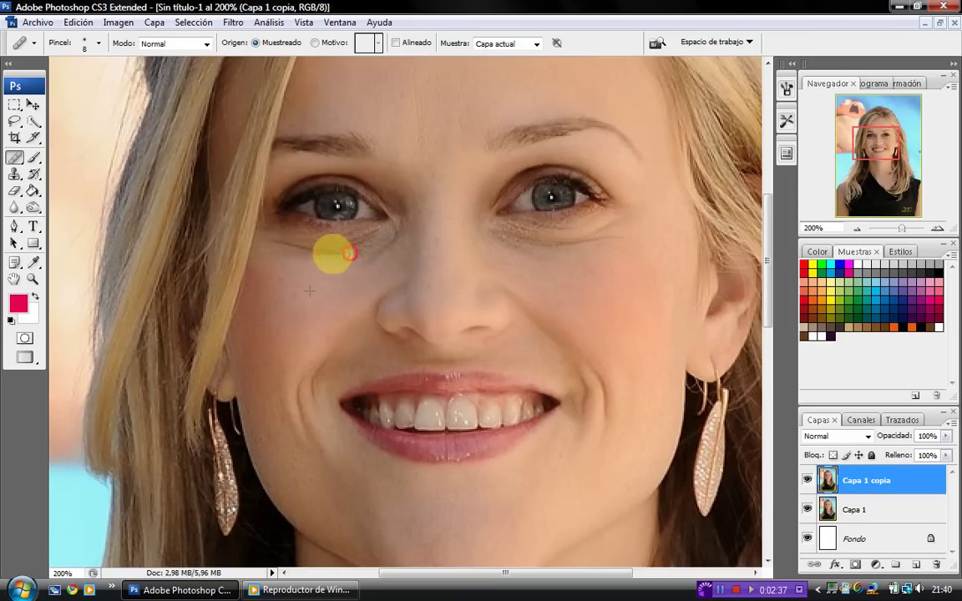
click(273, 240)
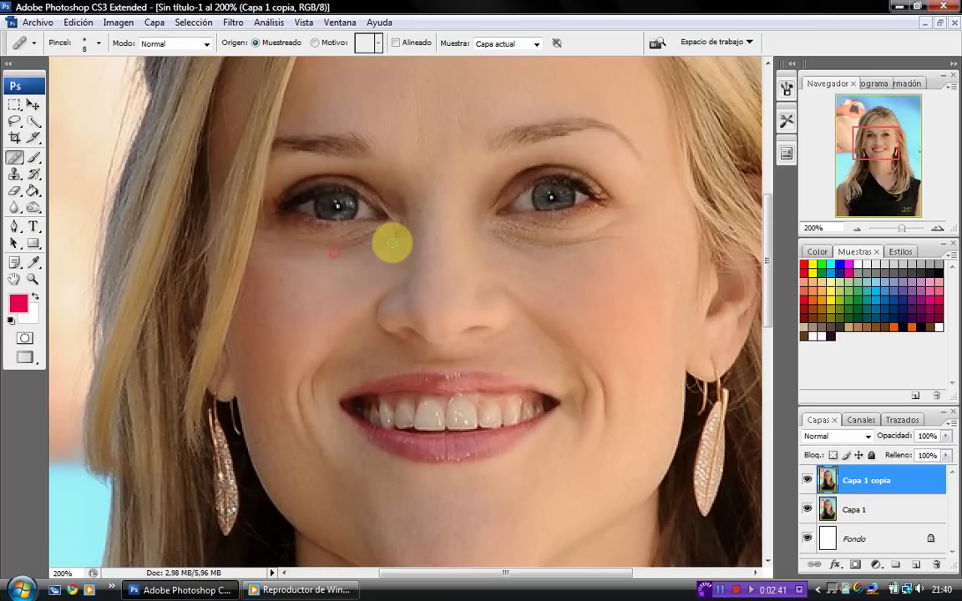
drag(384, 245, 272, 241)
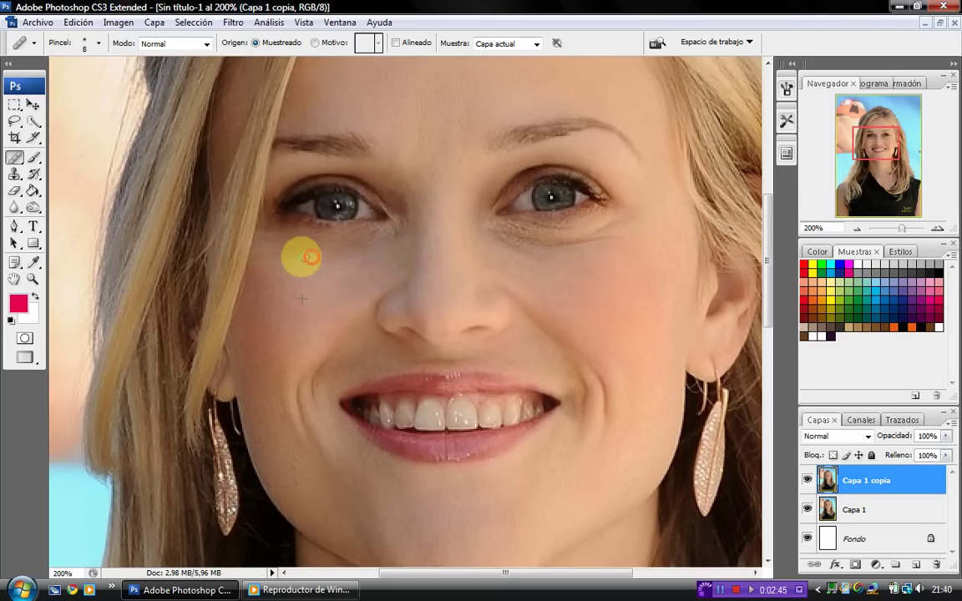
mouse_move(275, 246)
mouse_down()
mouse_move(286, 259)
mouse_move(266, 251)
mouse_up()
mouse_move(346, 244)
mouse_down()
mouse_move(395, 242)
mouse_move(325, 260)
mouse_up()
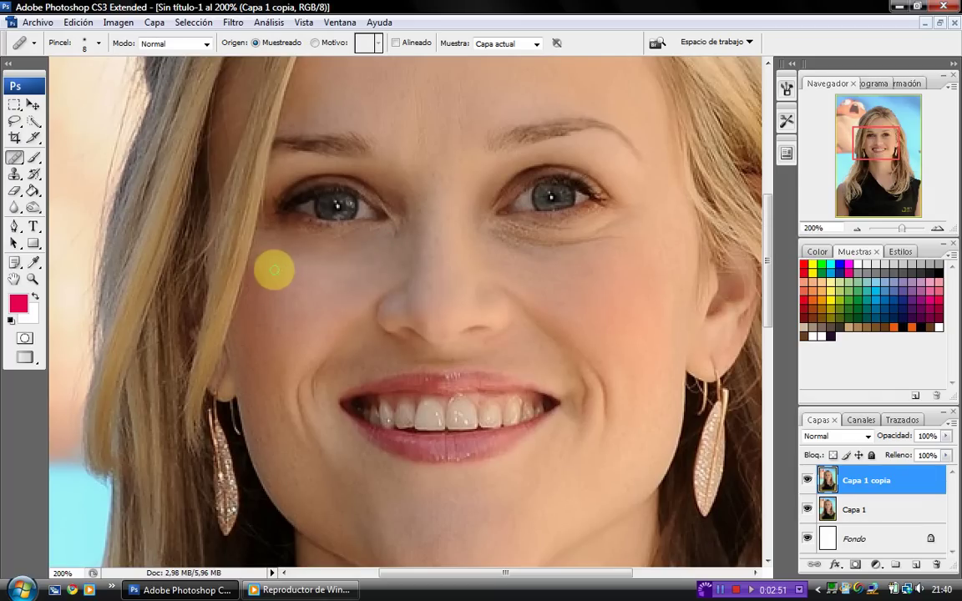
drag(298, 267, 327, 261)
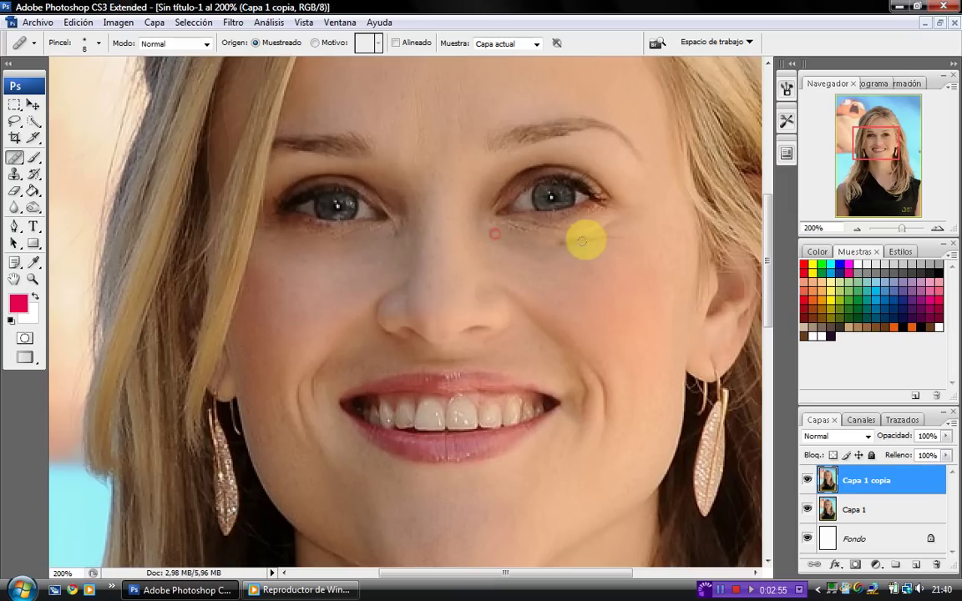
Heal under the right eye and the smile folds beside both mouth corners.
mouse_move(593, 240)
mouse_down()
mouse_move(530, 238)
mouse_move(513, 251)
mouse_up()
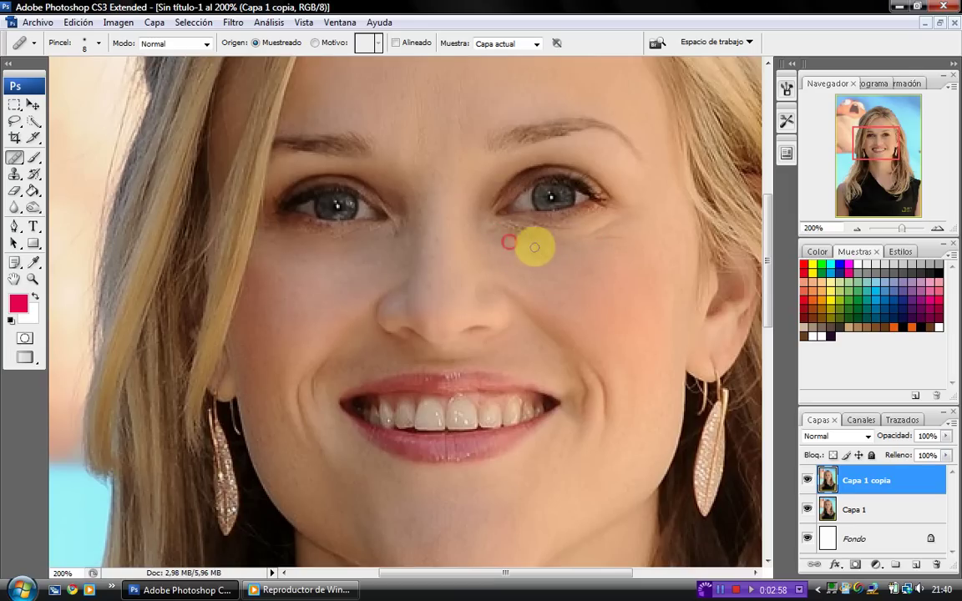
mouse_move(623, 231)
mouse_down()
mouse_move(611, 219)
mouse_move(529, 227)
mouse_up()
drag(622, 247, 595, 248)
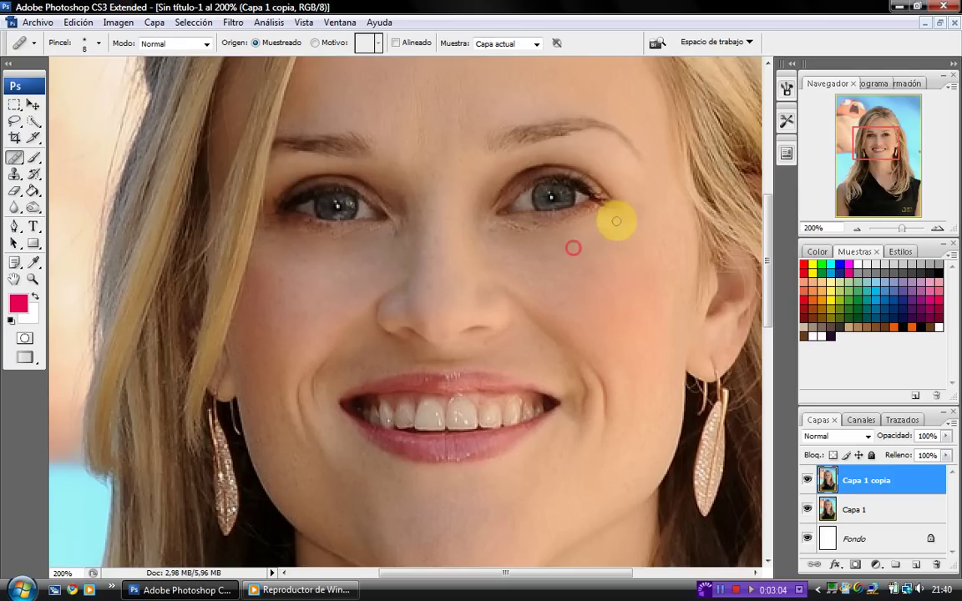
drag(637, 205, 618, 219)
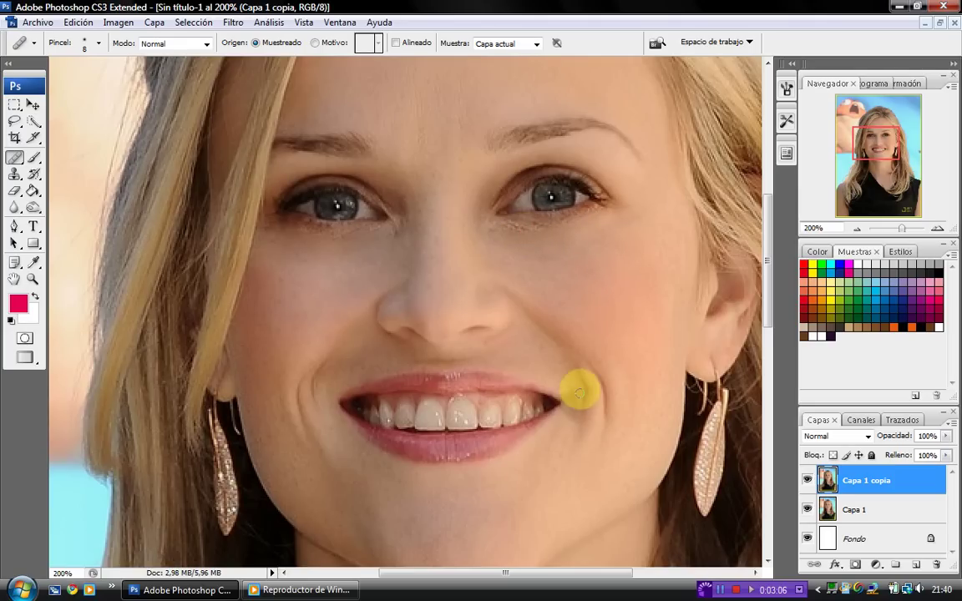
mouse_move(581, 356)
mouse_down()
mouse_move(602, 392)
mouse_move(568, 393)
mouse_up()
drag(593, 391, 593, 409)
mouse_move(295, 455)
mouse_down()
mouse_move(301, 394)
mouse_move(313, 436)
mouse_move(286, 383)
mouse_move(322, 455)
mouse_move(303, 445)
mouse_move(289, 378)
mouse_move(281, 419)
mouse_move(281, 403)
mouse_move(262, 402)
mouse_up()
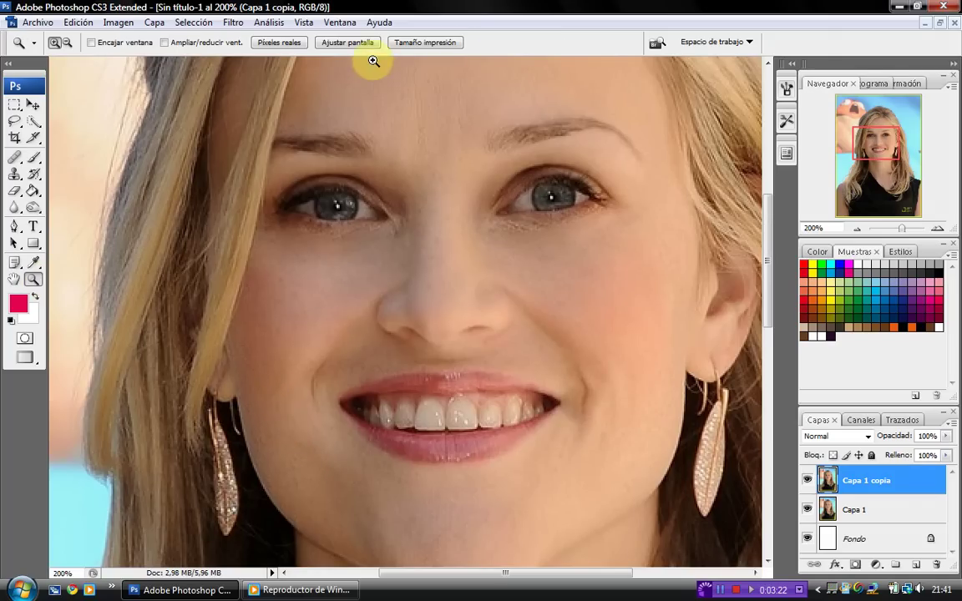
Zoom the image to 100% and open Liquify again.
click(362, 46)
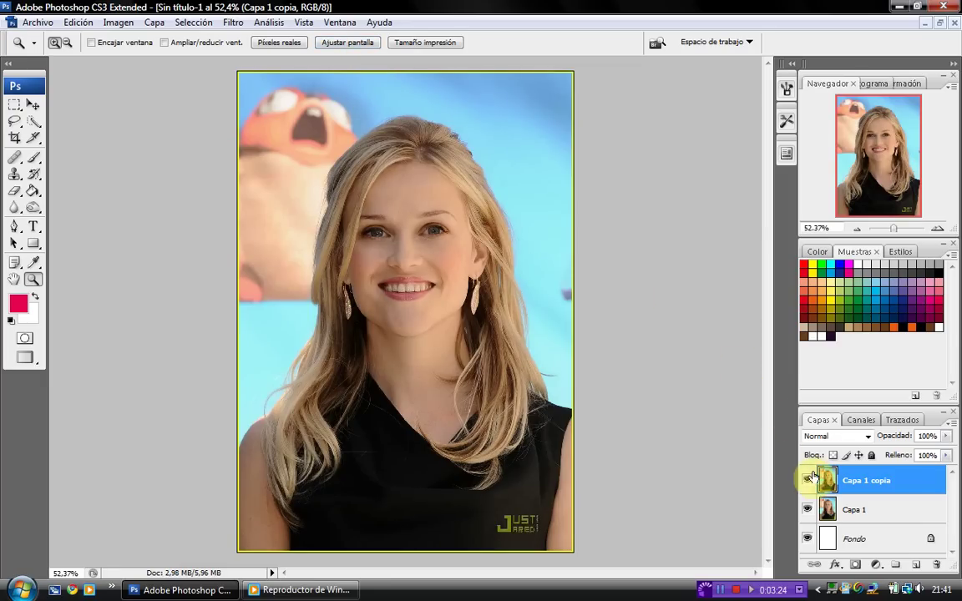
click(436, 395)
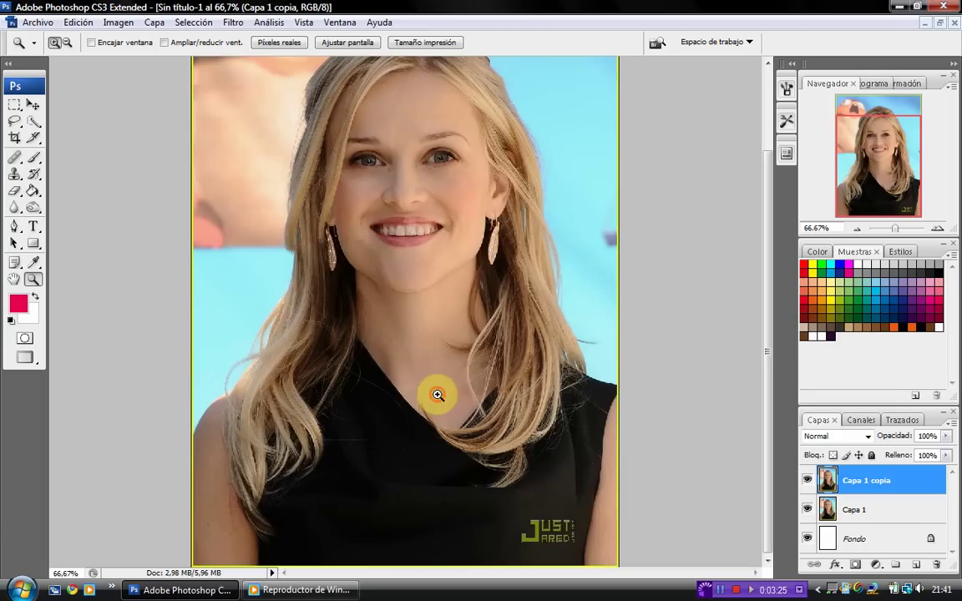
scroll(399, 167, up, 3)
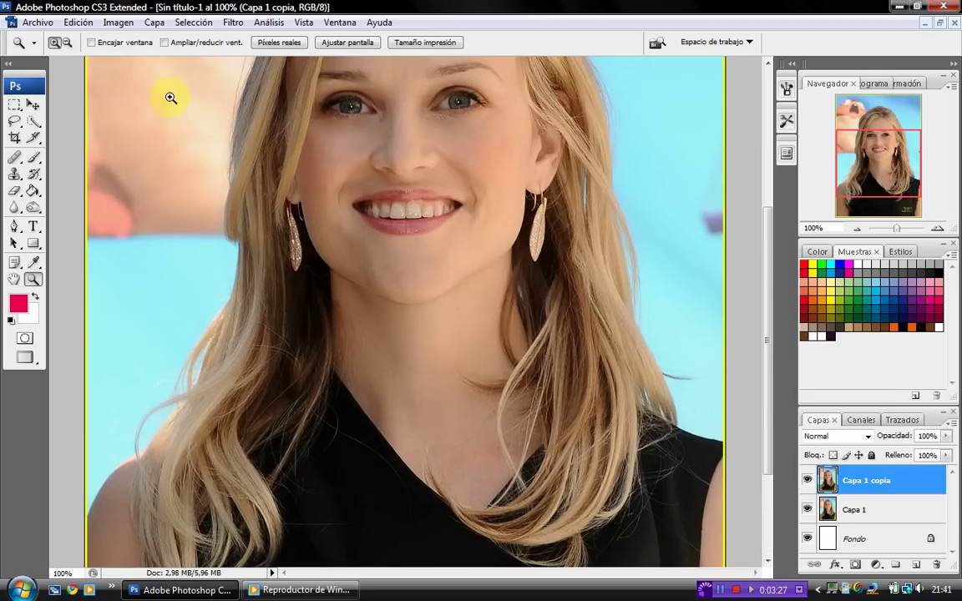
scroll(334, 167, up, 1)
scroll(435, 183, up, 1)
click(239, 20)
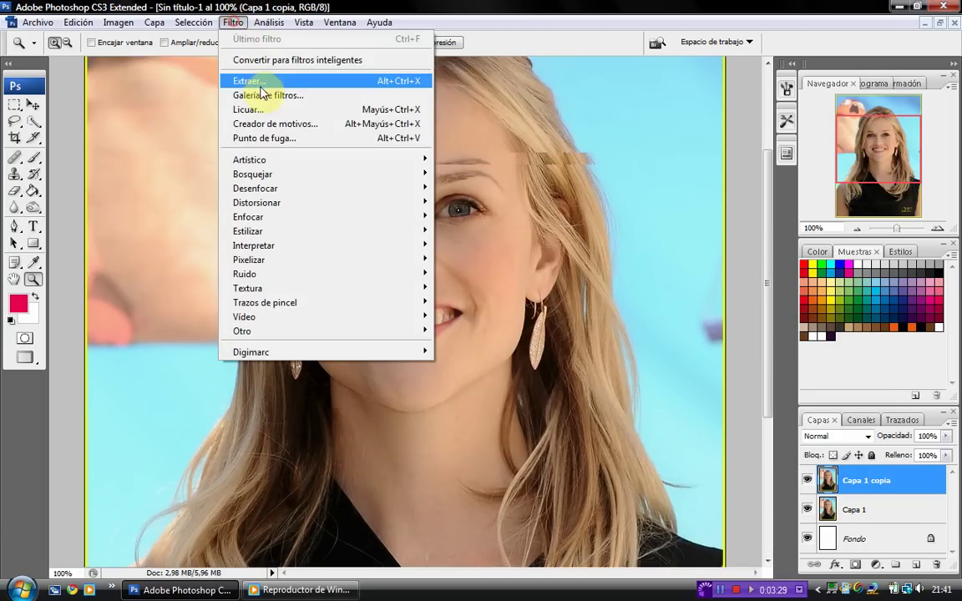
click(258, 107)
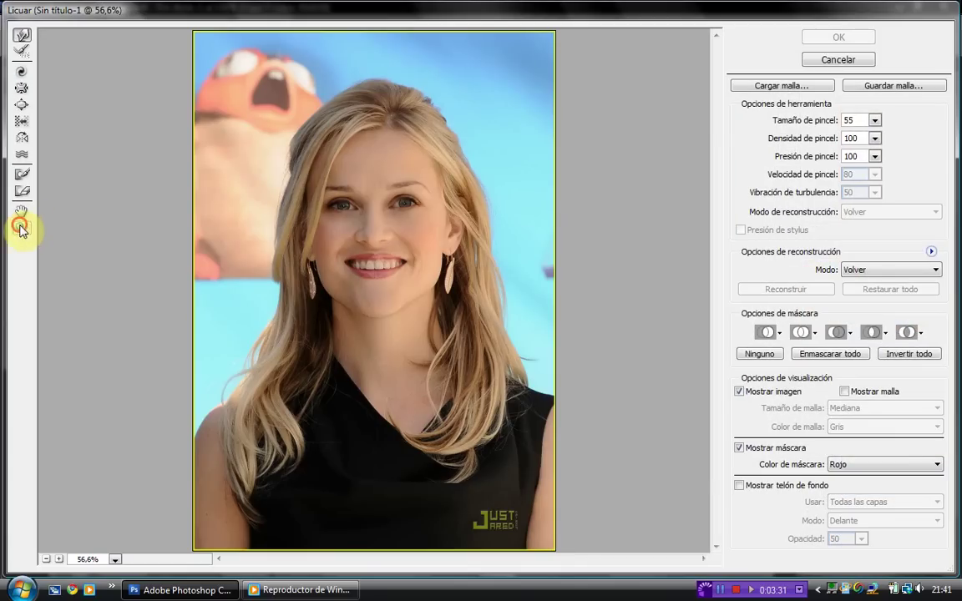
At 200%, warp the cheek by the mouth corner at brush size 19 and apply it.
click(20, 227)
click(393, 266)
click(429, 301)
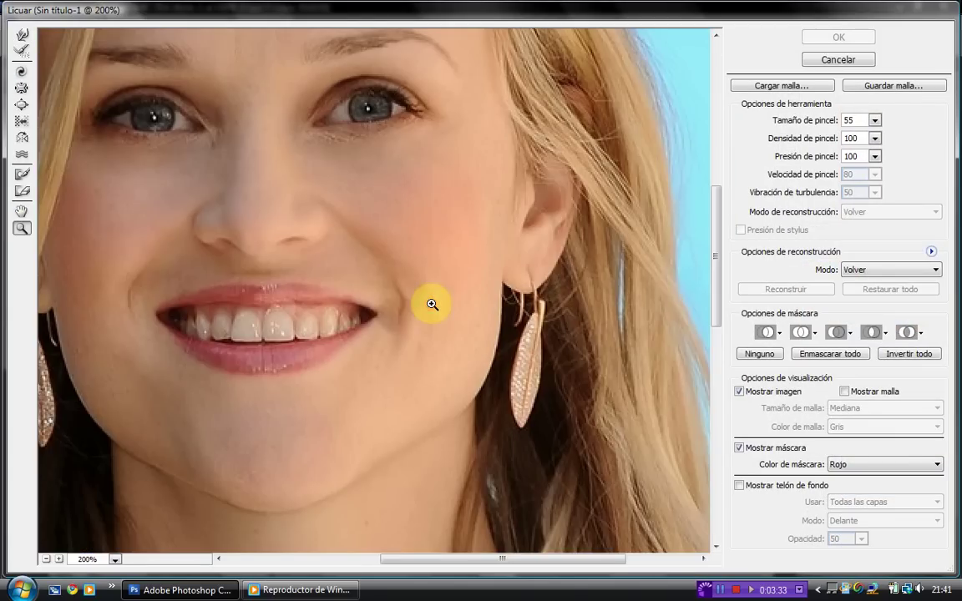
click(20, 35)
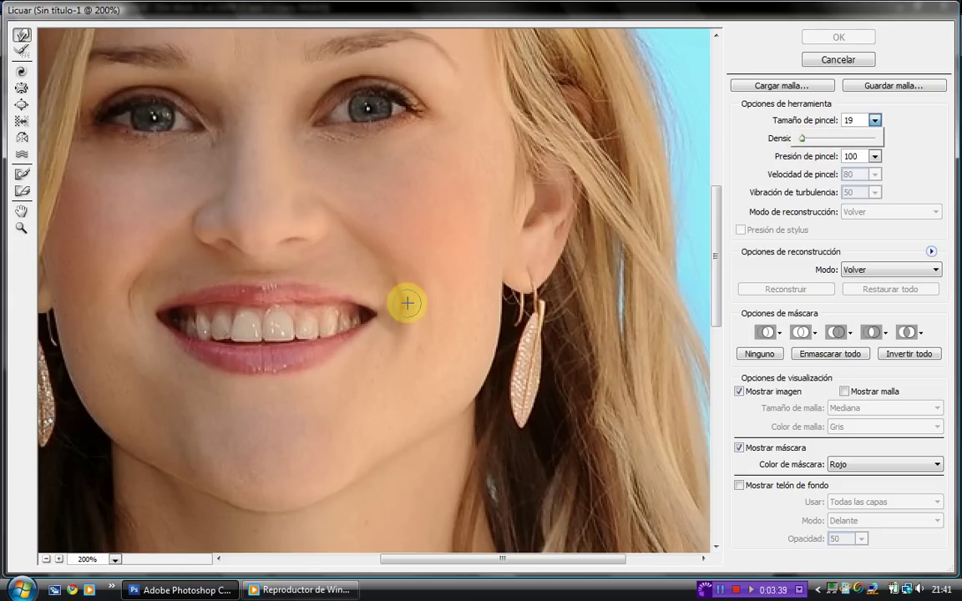
drag(404, 302, 408, 285)
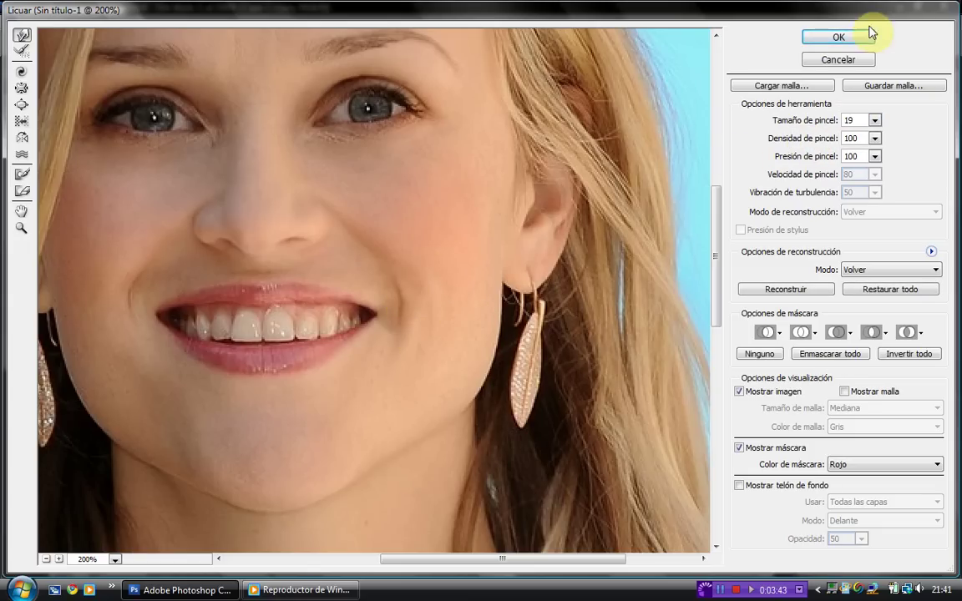
click(839, 37)
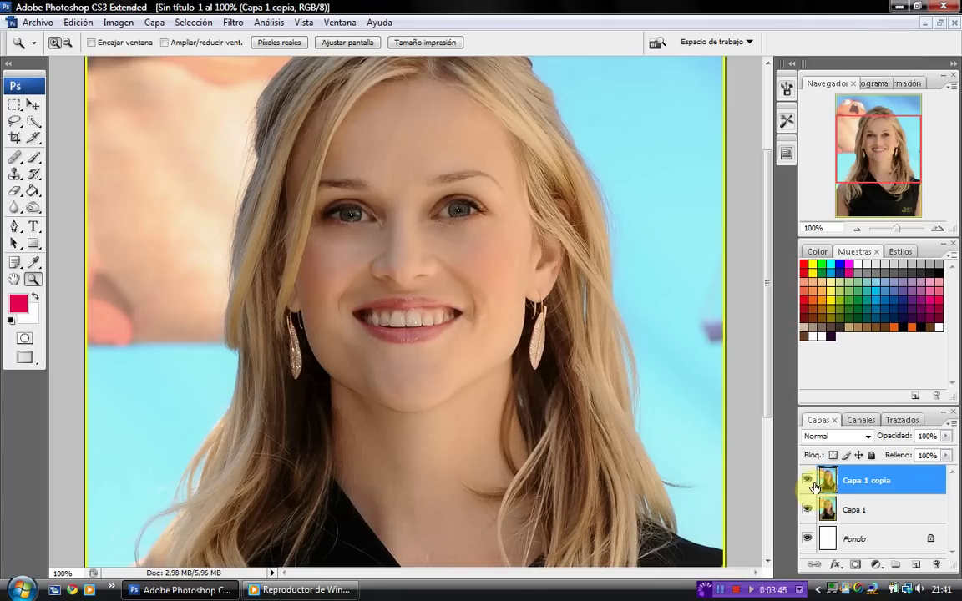
Select an 8 px Brush and zoom to 400% on the right eye.
click(399, 311)
click(398, 234)
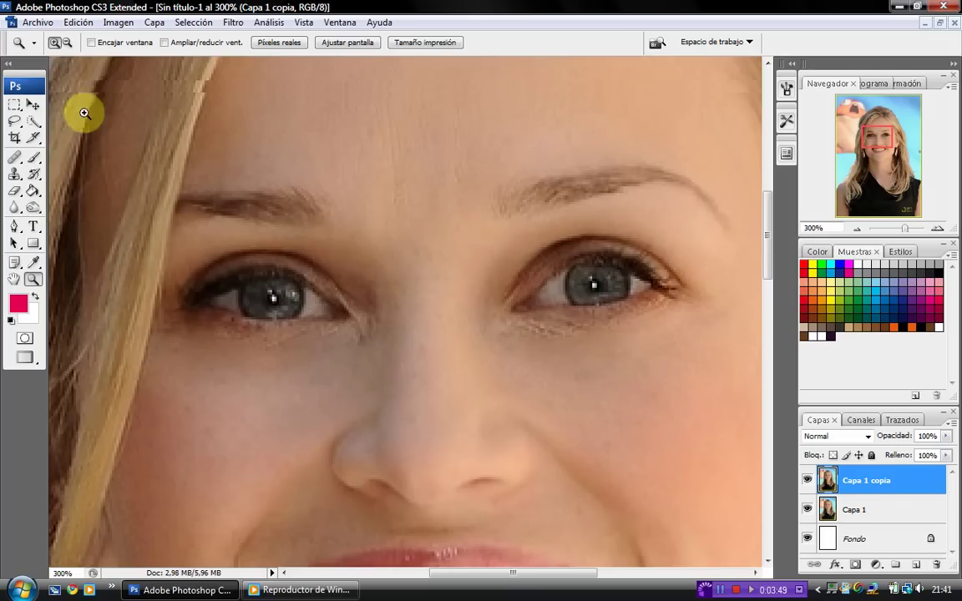
click(34, 157)
right_click(203, 126)
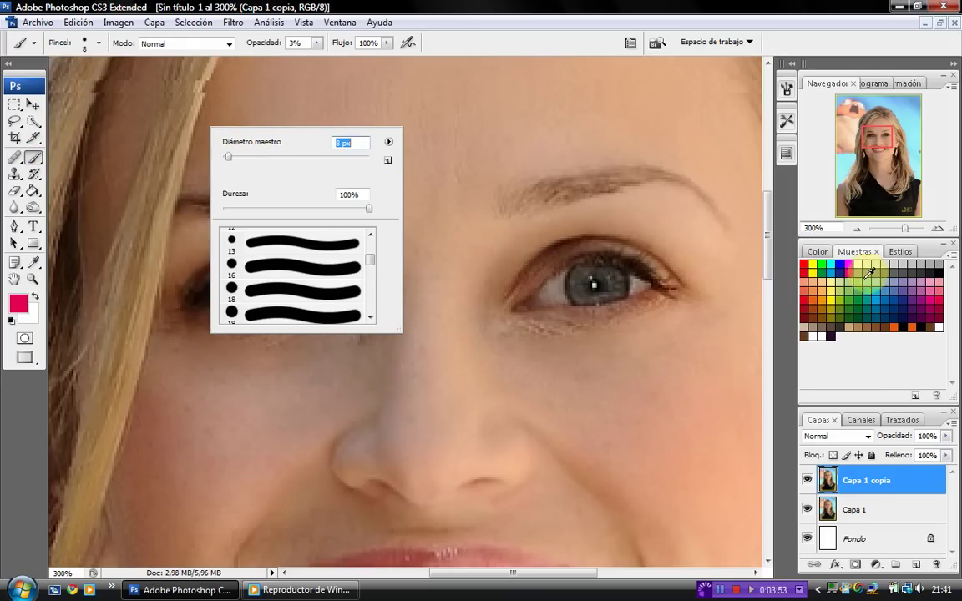
click(773, 250)
click(34, 279)
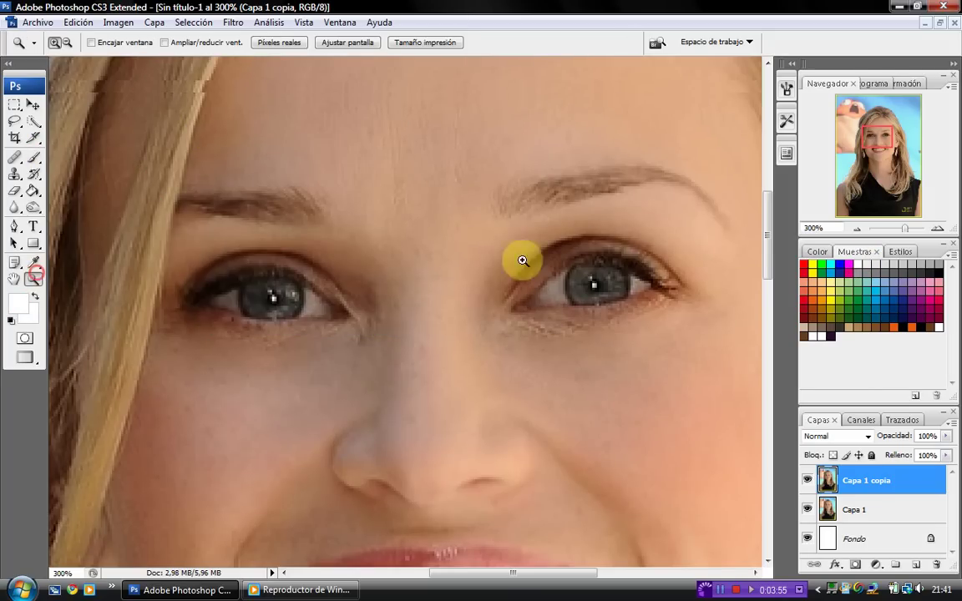
click(596, 293)
click(34, 160)
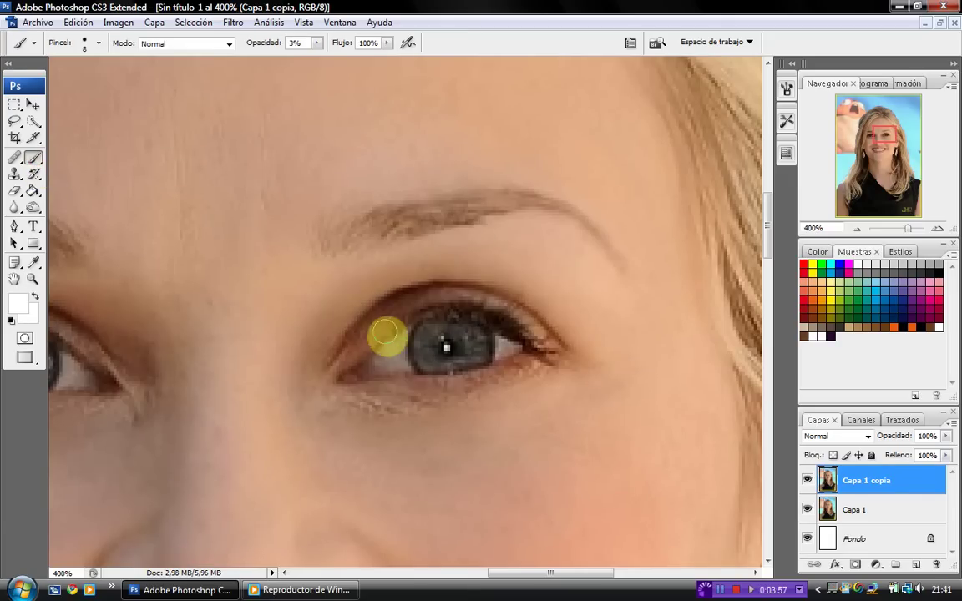
Paint faint white over both eye whites, then fit the image on screen.
drag(383, 357, 399, 337)
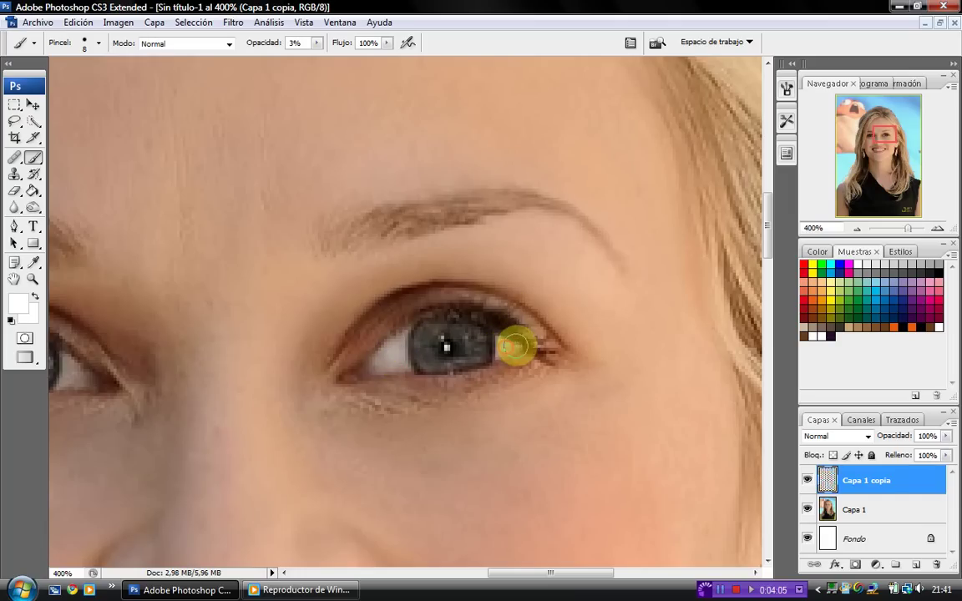
drag(505, 347, 546, 343)
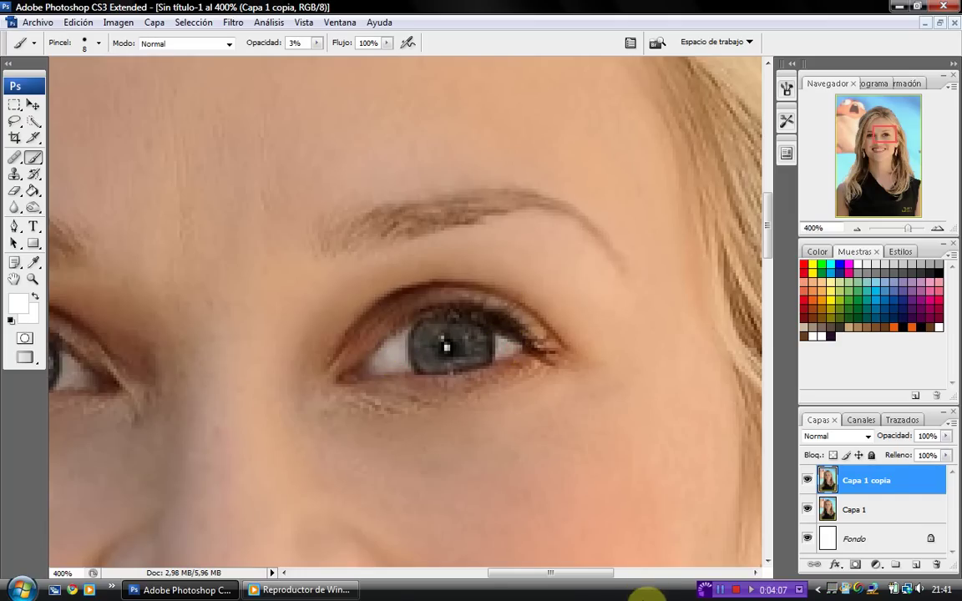
drag(582, 574, 519, 574)
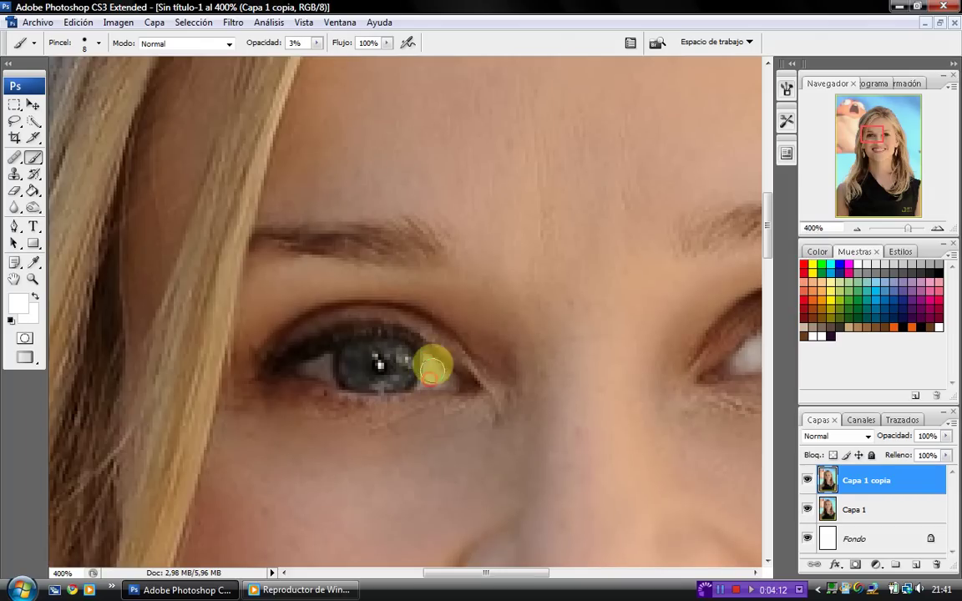
mouse_move(432, 367)
mouse_down()
mouse_move(455, 383)
mouse_move(423, 359)
mouse_move(340, 369)
mouse_up()
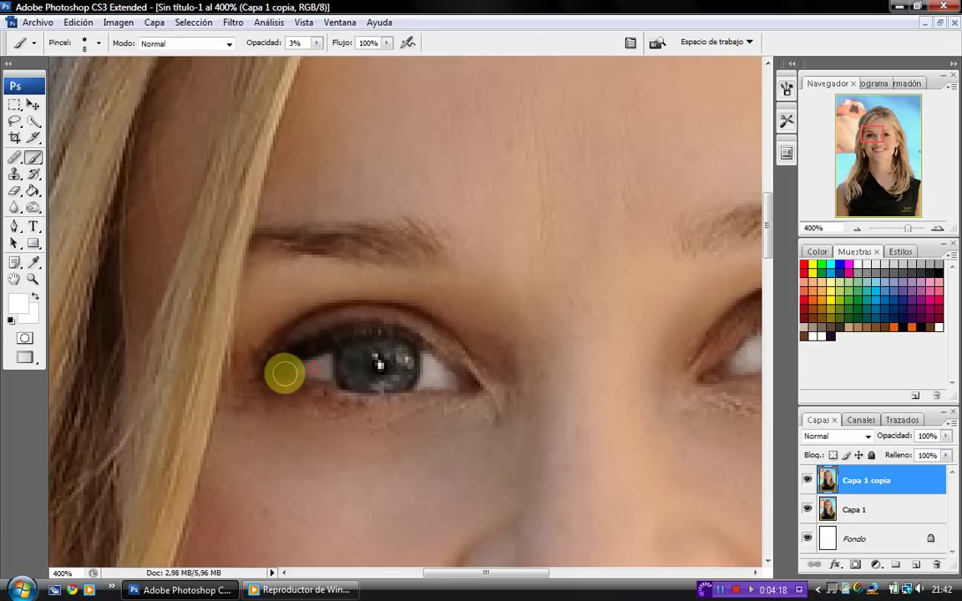
click(33, 279)
click(359, 43)
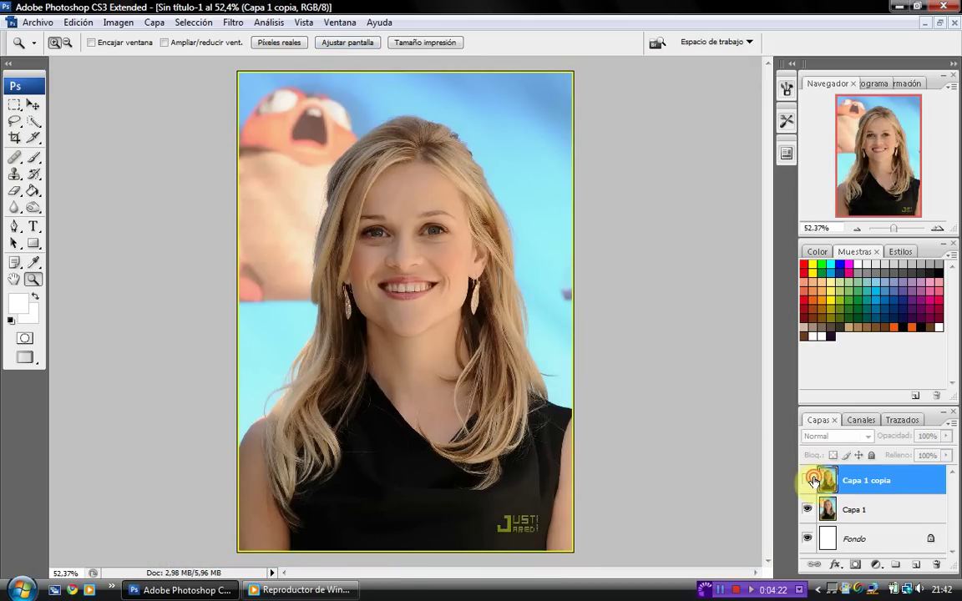
At 200%, paint faint pale yellow under the right eye and across the cheek with a 9 px brush.
click(456, 318)
click(407, 213)
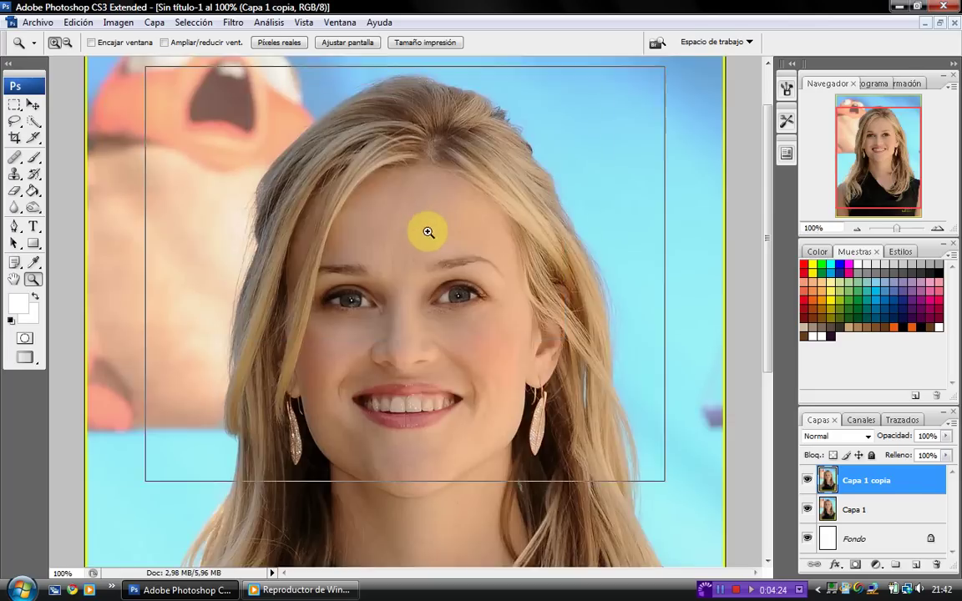
click(429, 328)
scroll(473, 412, down, 2)
scroll(477, 423, down, 3)
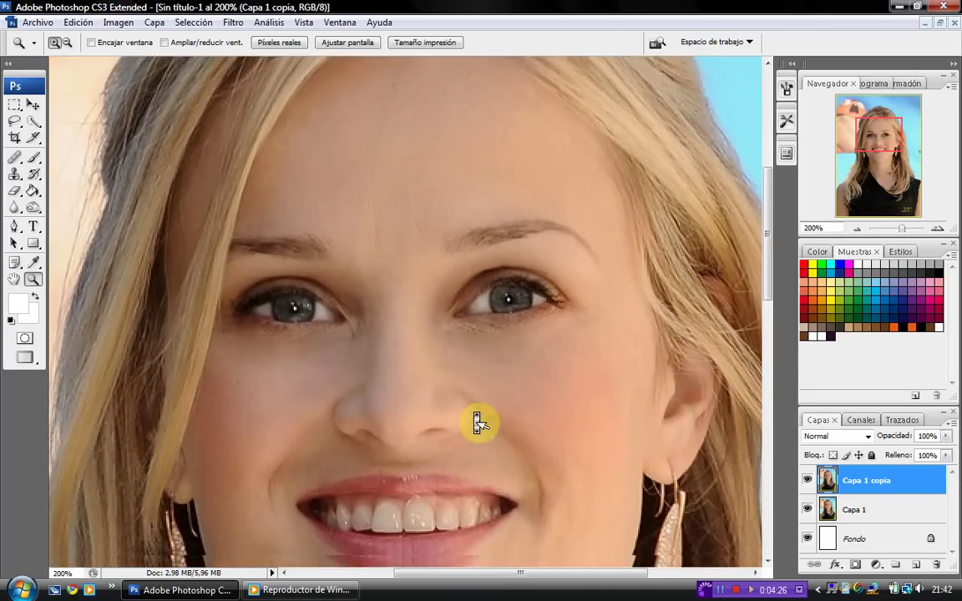
click(34, 159)
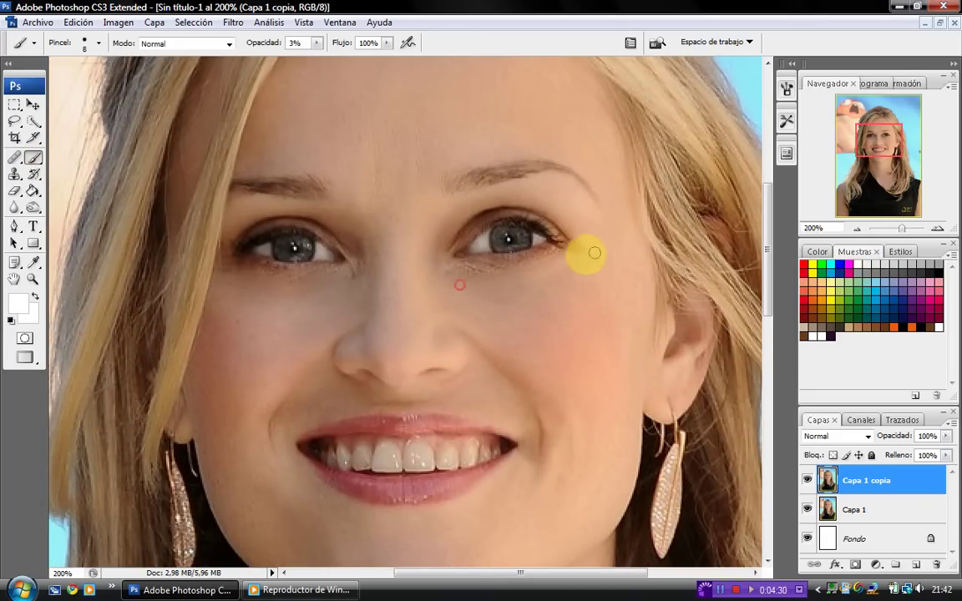
mouse_move(492, 282)
mouse_down()
mouse_move(472, 302)
mouse_move(531, 326)
mouse_move(496, 322)
mouse_move(550, 307)
mouse_move(500, 316)
mouse_move(569, 287)
mouse_move(579, 271)
mouse_move(538, 297)
mouse_move(444, 271)
mouse_move(582, 260)
mouse_up()
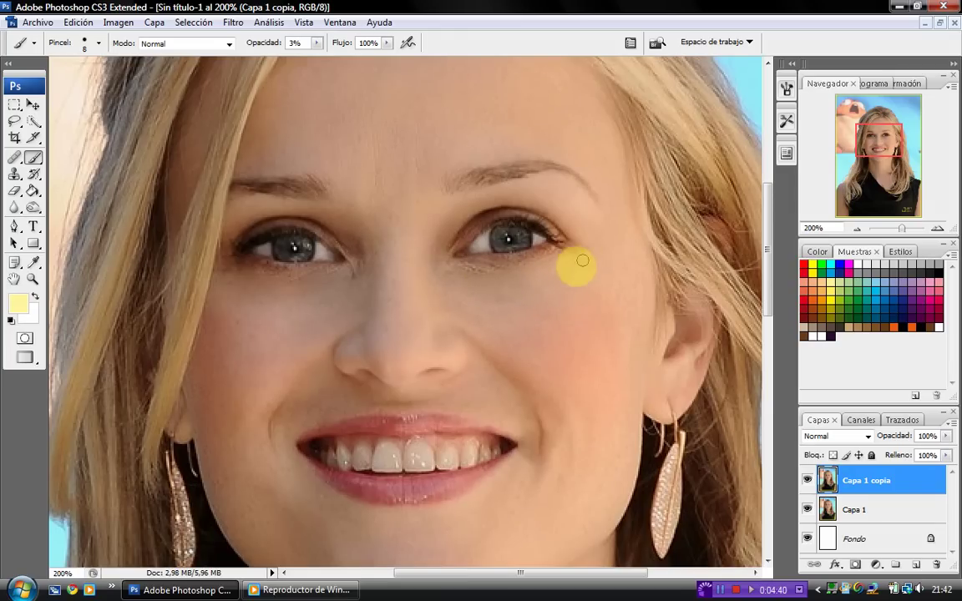
right_click(536, 325)
drag(564, 359, 567, 359)
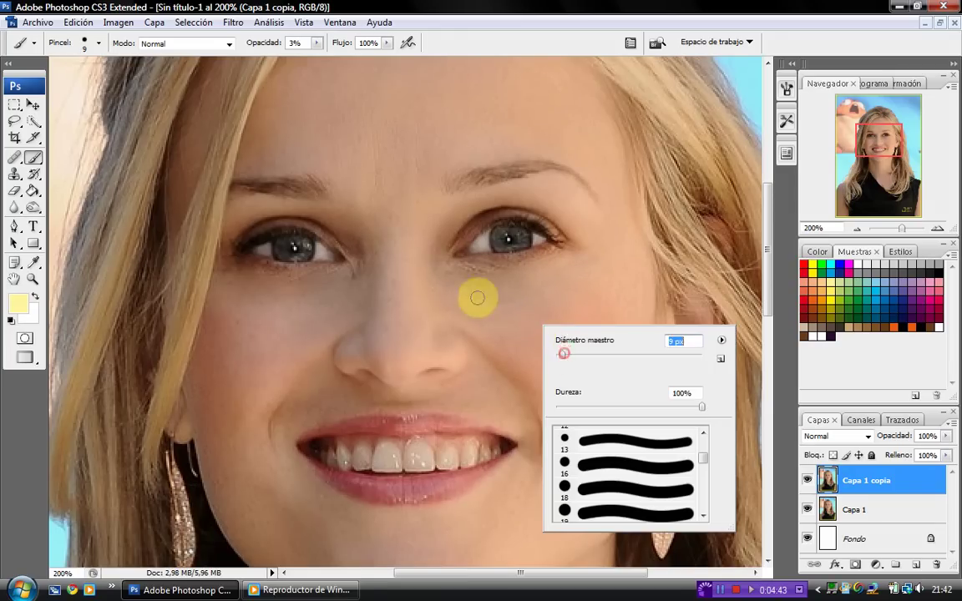
mouse_move(477, 294)
mouse_down()
mouse_move(451, 296)
mouse_move(485, 322)
mouse_move(476, 313)
mouse_move(524, 301)
mouse_move(548, 324)
mouse_move(574, 286)
mouse_move(387, 302)
mouse_move(289, 280)
mouse_move(275, 300)
mouse_move(318, 316)
mouse_move(345, 284)
mouse_move(264, 277)
mouse_move(318, 308)
mouse_move(335, 298)
mouse_move(308, 282)
mouse_move(249, 275)
mouse_move(258, 309)
mouse_move(292, 300)
mouse_move(208, 267)
mouse_move(51, 283)
mouse_up()
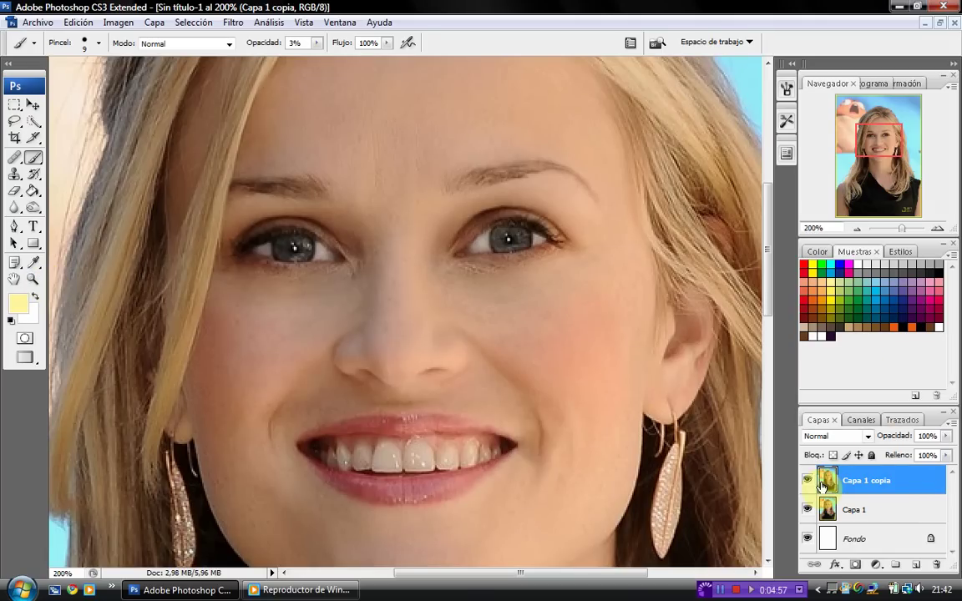
Paint a faint stroke under the left eye and zoom to 400% on the eye.
mouse_move(329, 262)
mouse_down()
mouse_move(336, 265)
mouse_move(99, 277)
mouse_up()
click(32, 282)
click(440, 275)
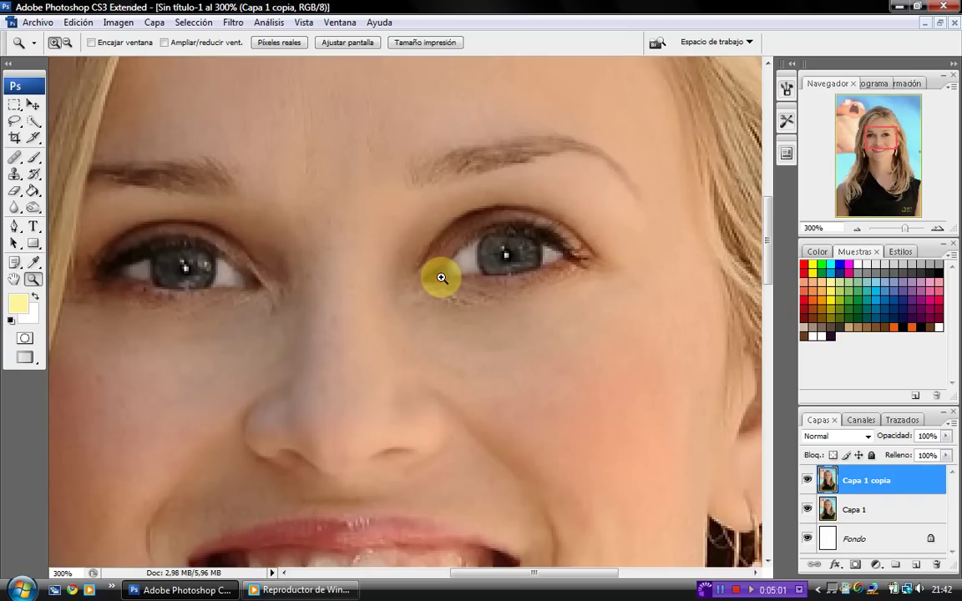
click(440, 275)
click(848, 264)
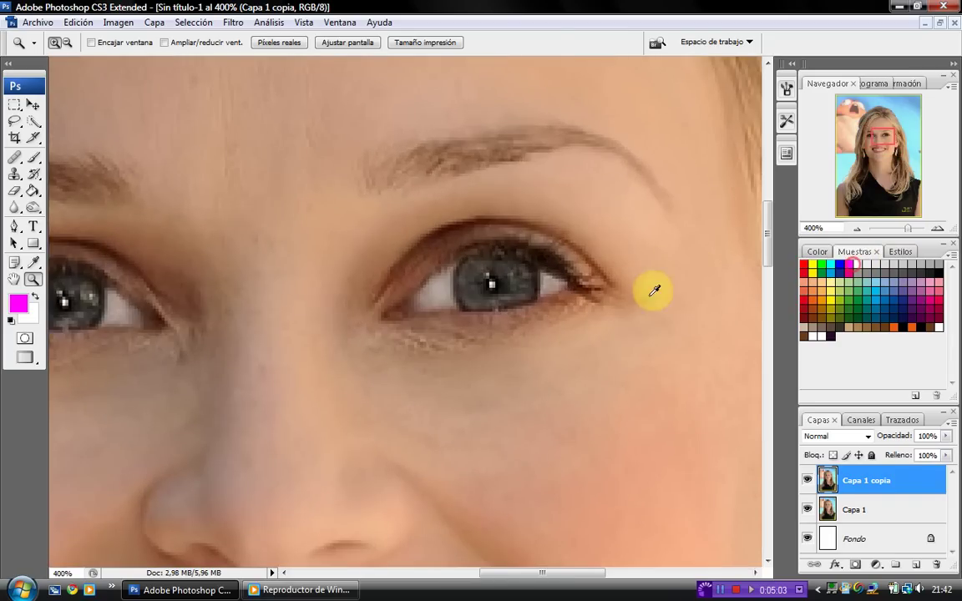
click(33, 160)
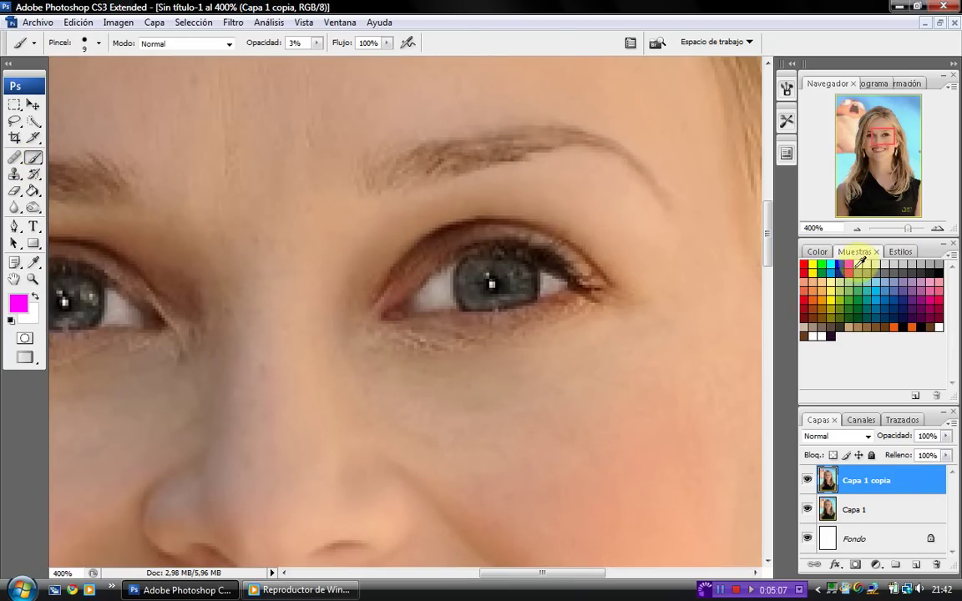
With near-white at 3% opacity, lighten the inner corner, eyelid and under-eye shadows.
click(860, 263)
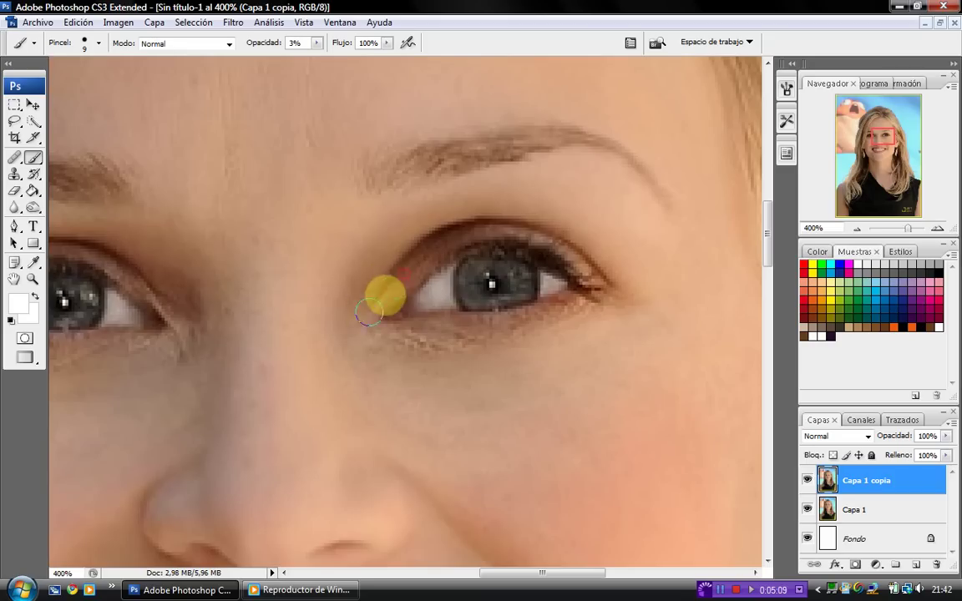
click(424, 246)
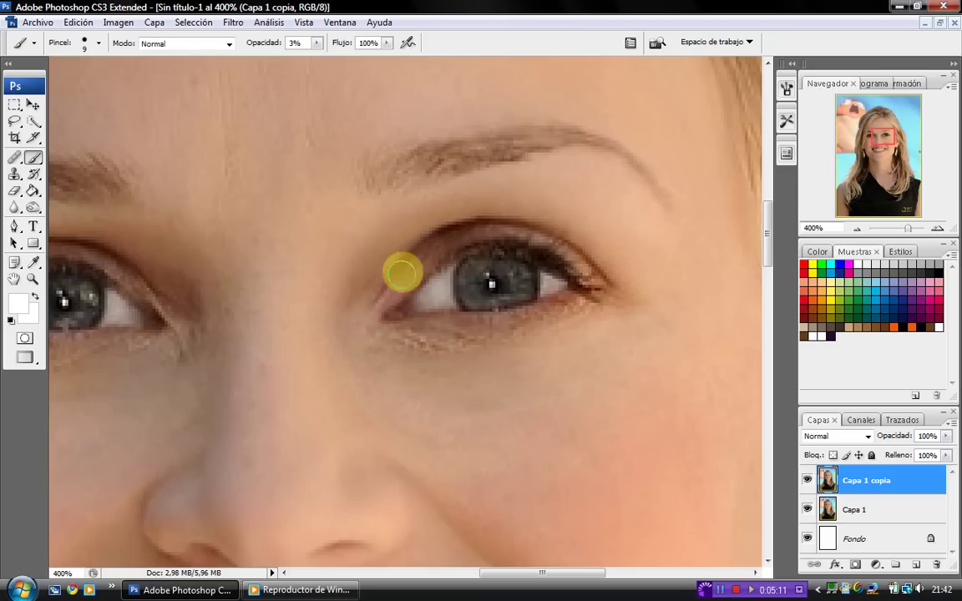
drag(420, 335, 349, 319)
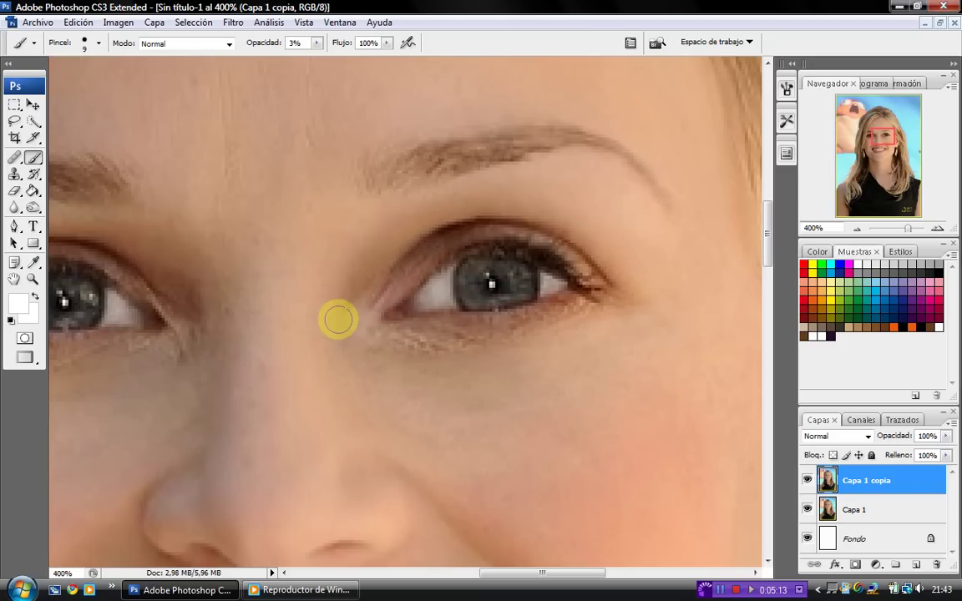
drag(511, 573, 447, 573)
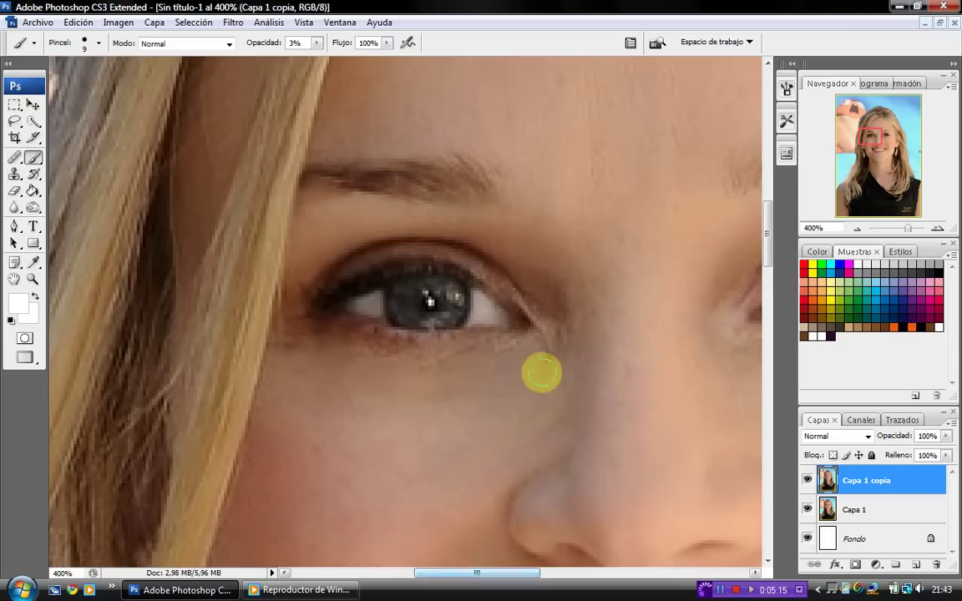
drag(533, 302, 500, 279)
drag(559, 329, 490, 267)
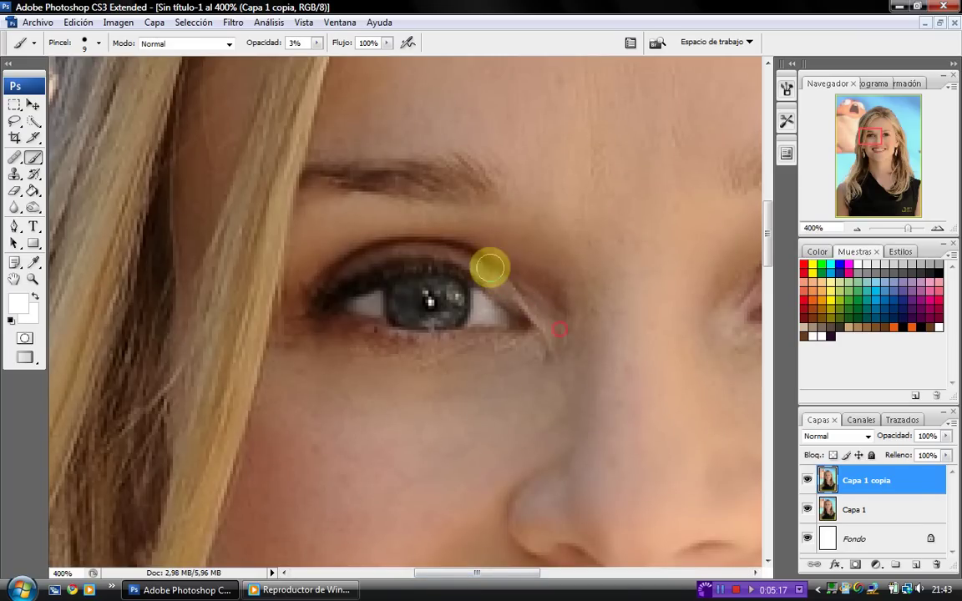
drag(492, 346, 532, 337)
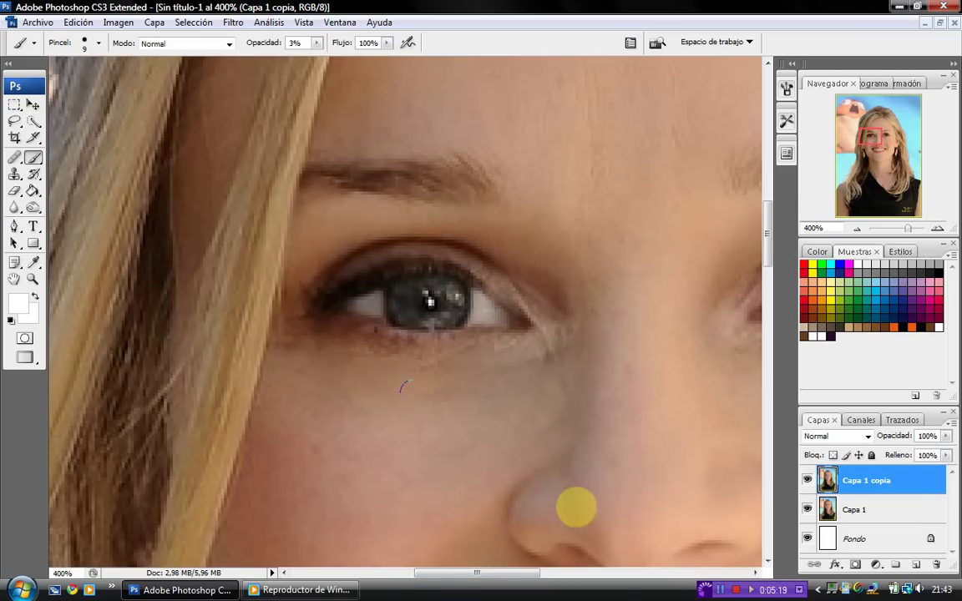
drag(478, 574, 515, 575)
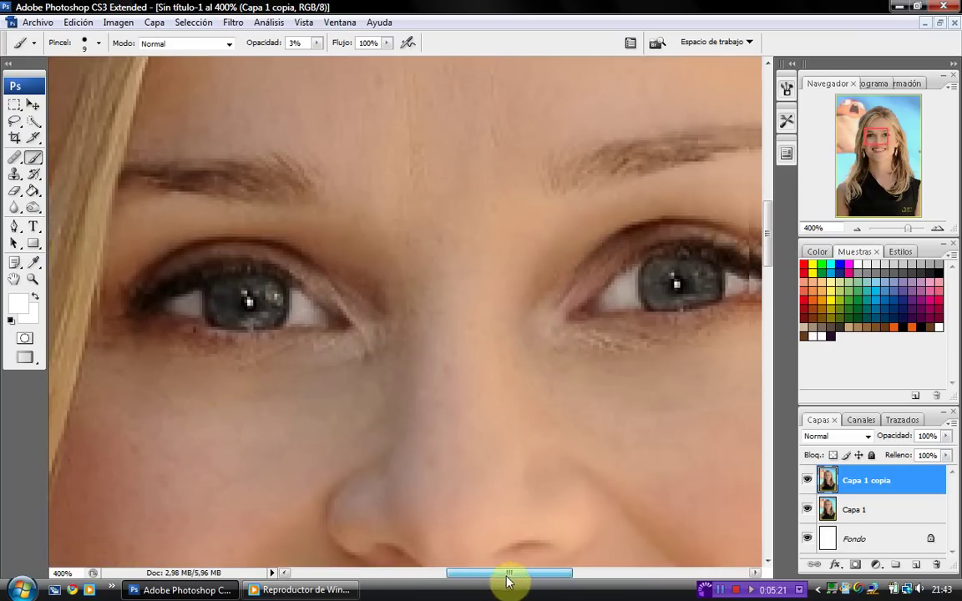
Heal the skin at both inner eye corners with a size-3 Healing Brush, then fit the screen.
click(14, 158)
right_click(308, 356)
drag(377, 342, 303, 360)
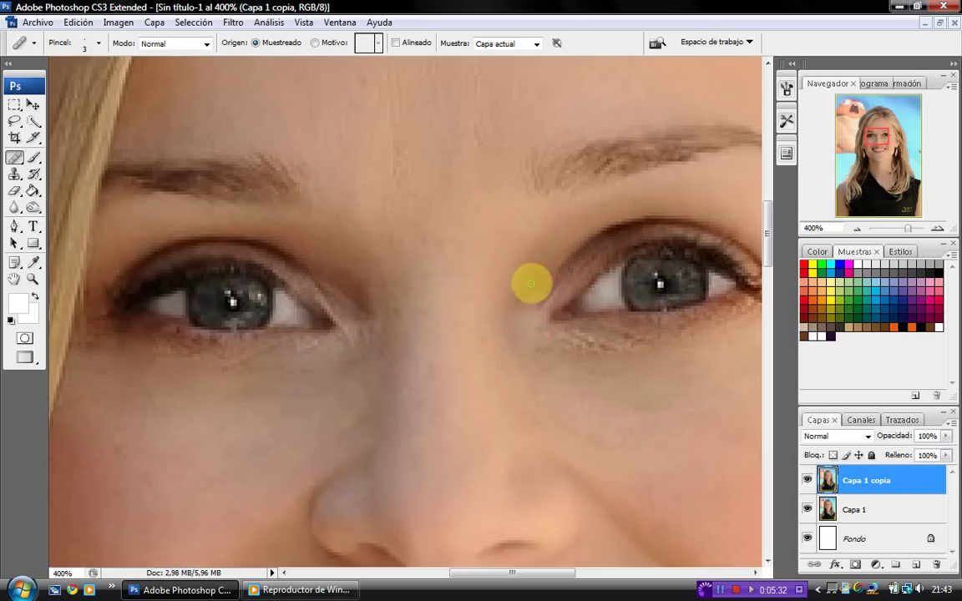
alt+click(539, 287)
click(34, 280)
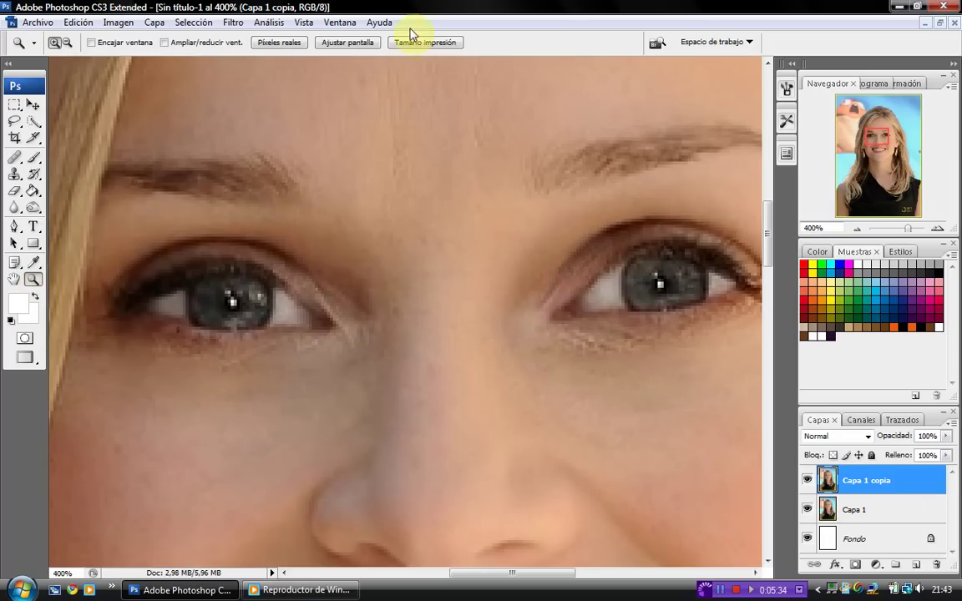
click(348, 42)
click(458, 261)
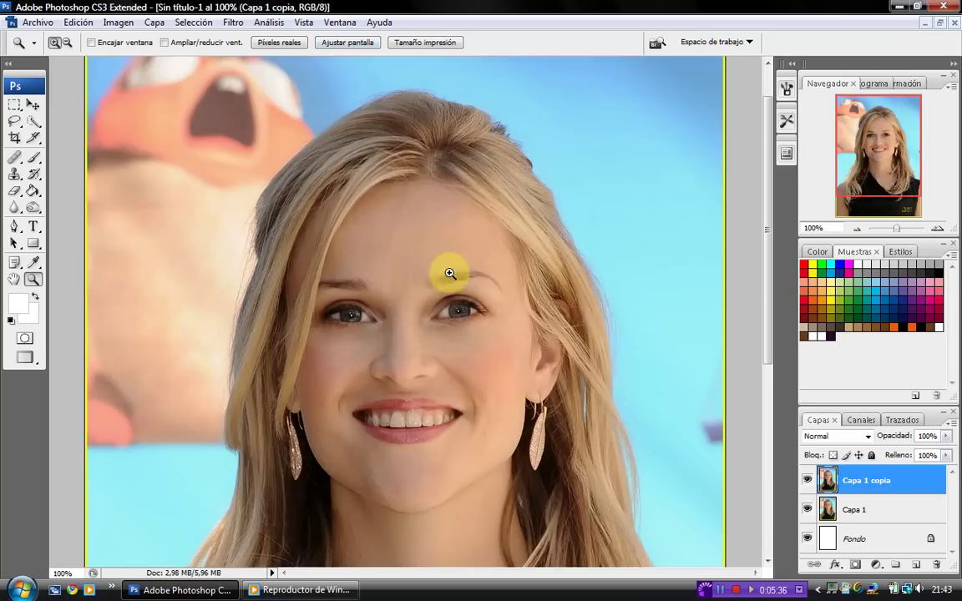
Zoom to 300% and set the Brush to orange at 2% opacity.
click(399, 343)
click(429, 343)
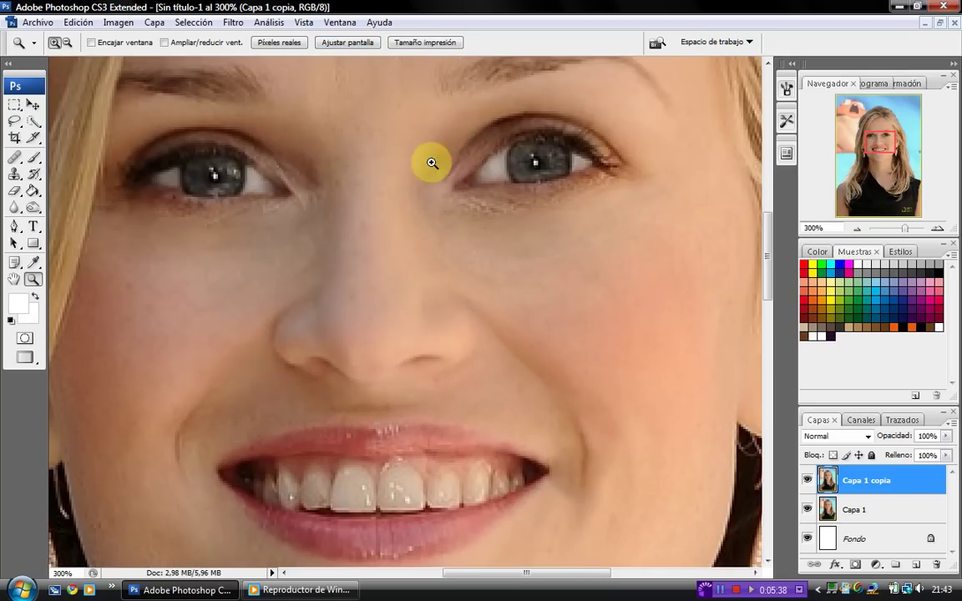
click(34, 156)
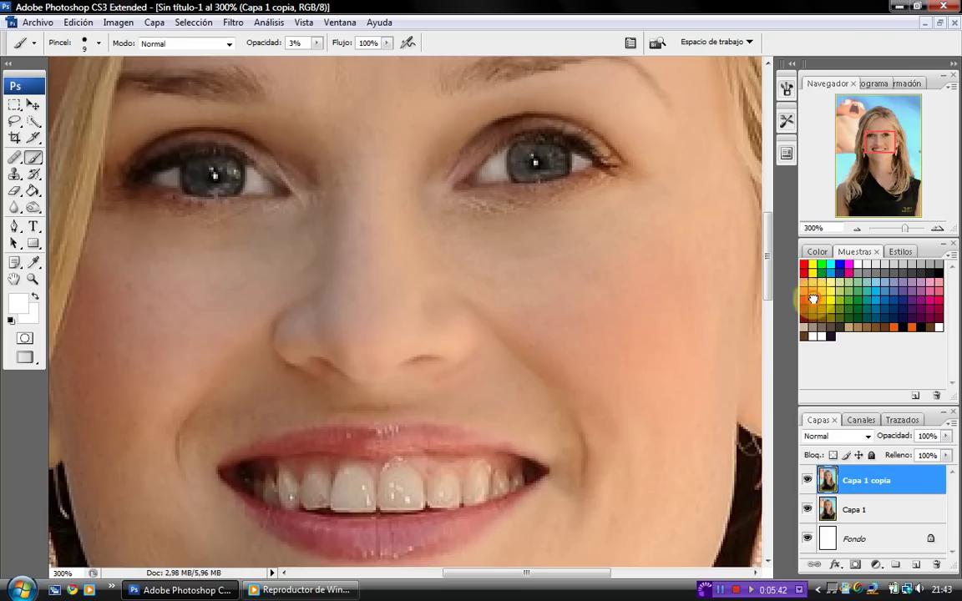
click(813, 299)
right_click(585, 184)
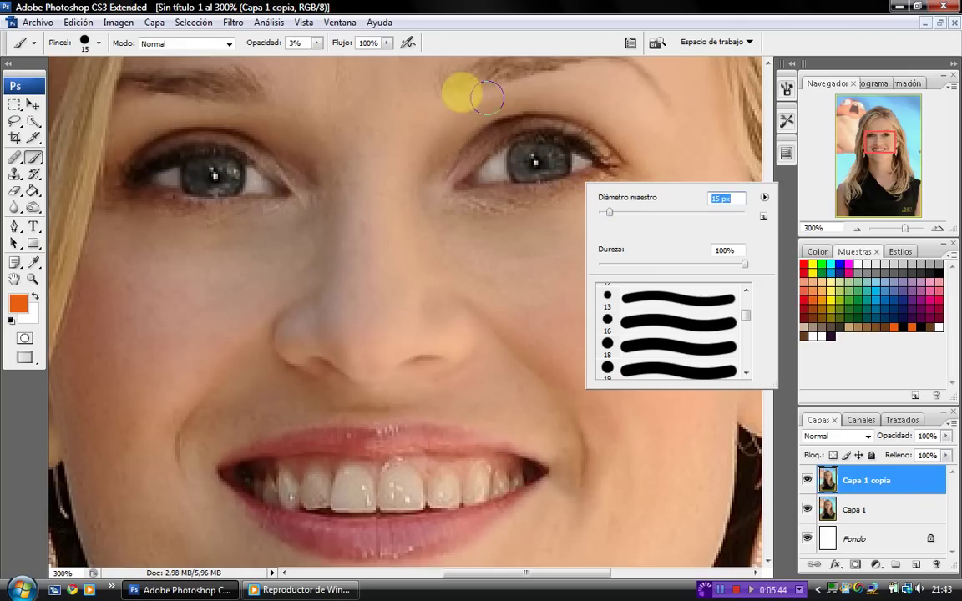
click(316, 43)
drag(318, 61, 315, 61)
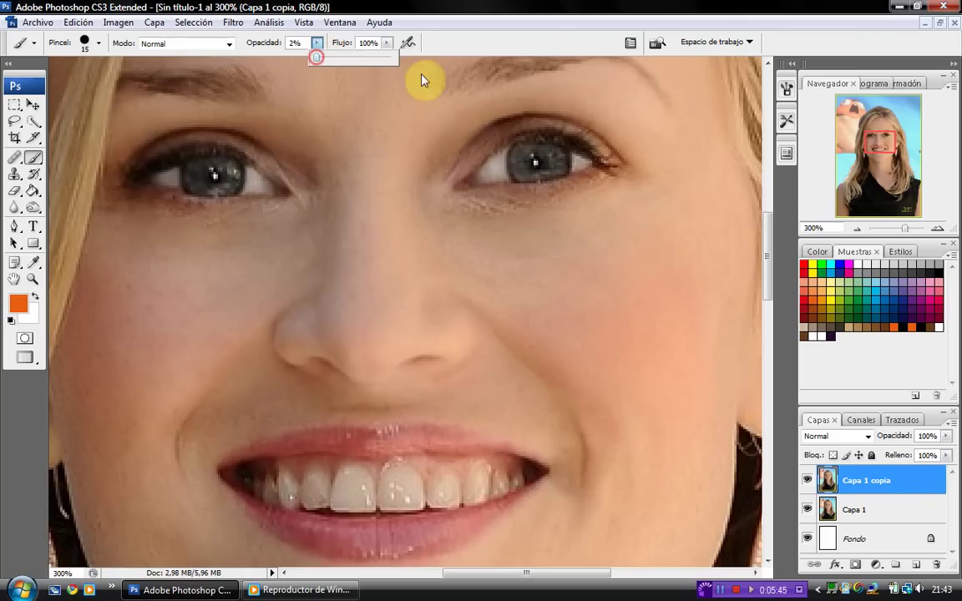
Tint the outer corners of both eyes and the brows with faint orange.
mouse_move(628, 156)
mouse_down()
mouse_move(595, 112)
mouse_move(628, 155)
mouse_move(620, 122)
mouse_move(644, 157)
mouse_up()
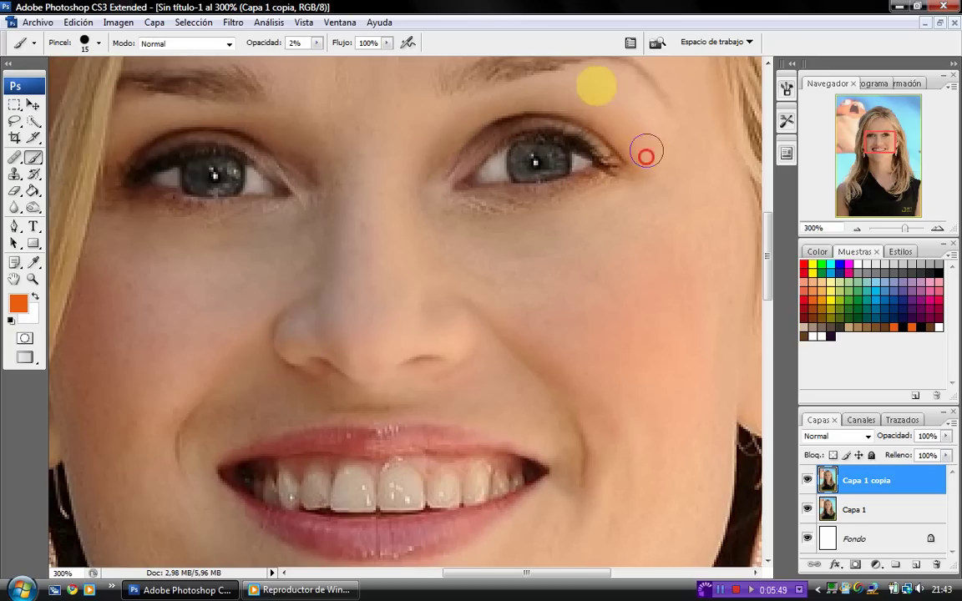
click(156, 136)
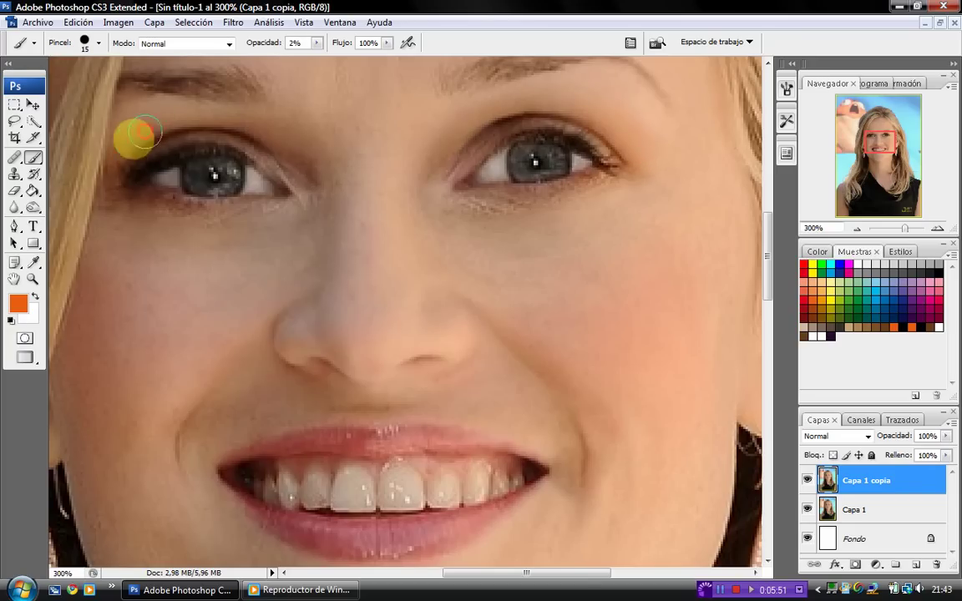
mouse_move(142, 130)
mouse_down()
mouse_move(97, 163)
mouse_move(133, 133)
mouse_move(108, 218)
mouse_up()
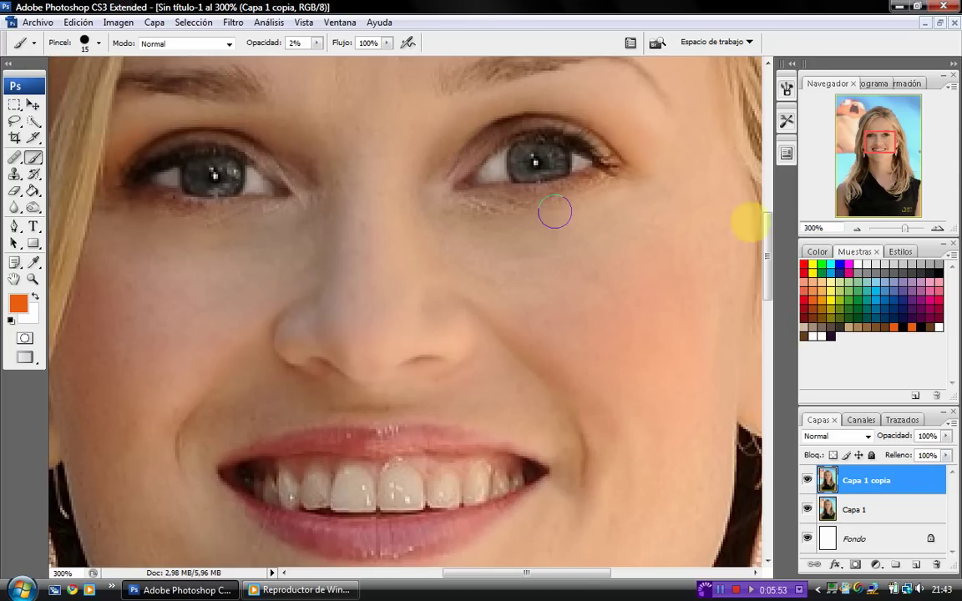
mouse_move(629, 146)
mouse_down()
mouse_move(607, 82)
mouse_move(655, 118)
mouse_move(572, 87)
mouse_move(658, 135)
mouse_up()
drag(259, 123, 127, 108)
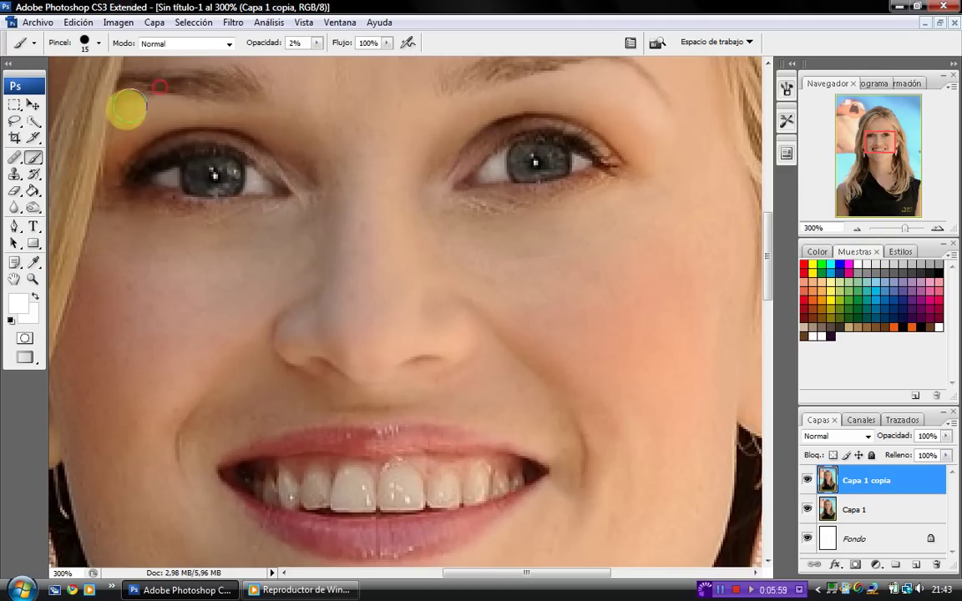
right_click(368, 216)
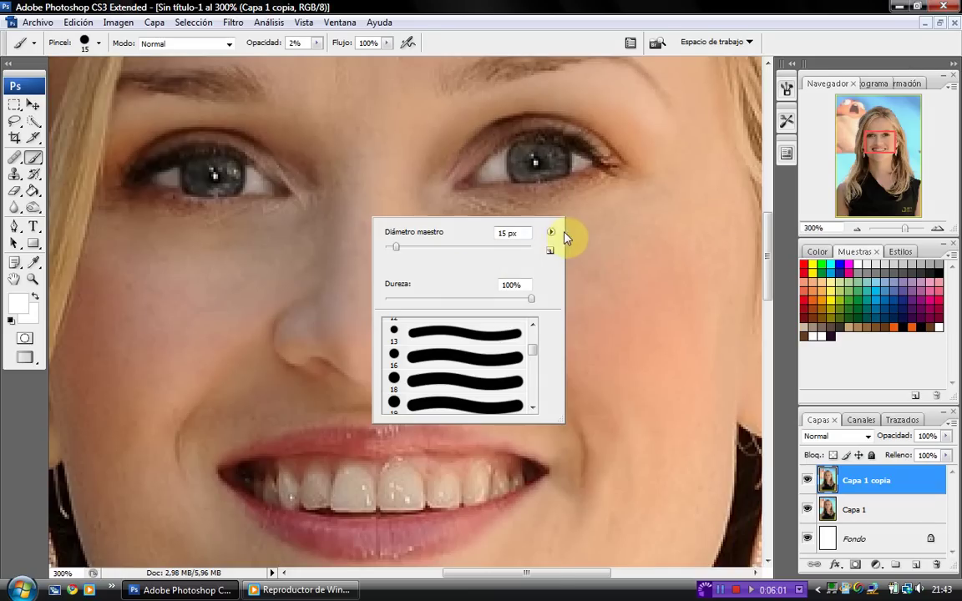
Load the SS-eyelashes brush set and test eyelash brush 504 at 110 px, then undo the stamp.
click(551, 231)
click(608, 569)
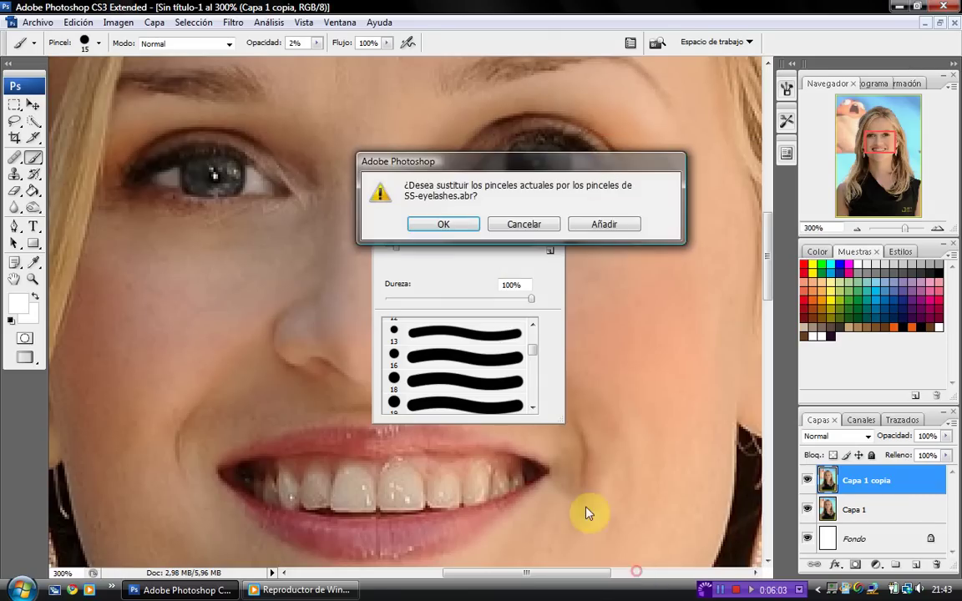
click(427, 227)
click(418, 382)
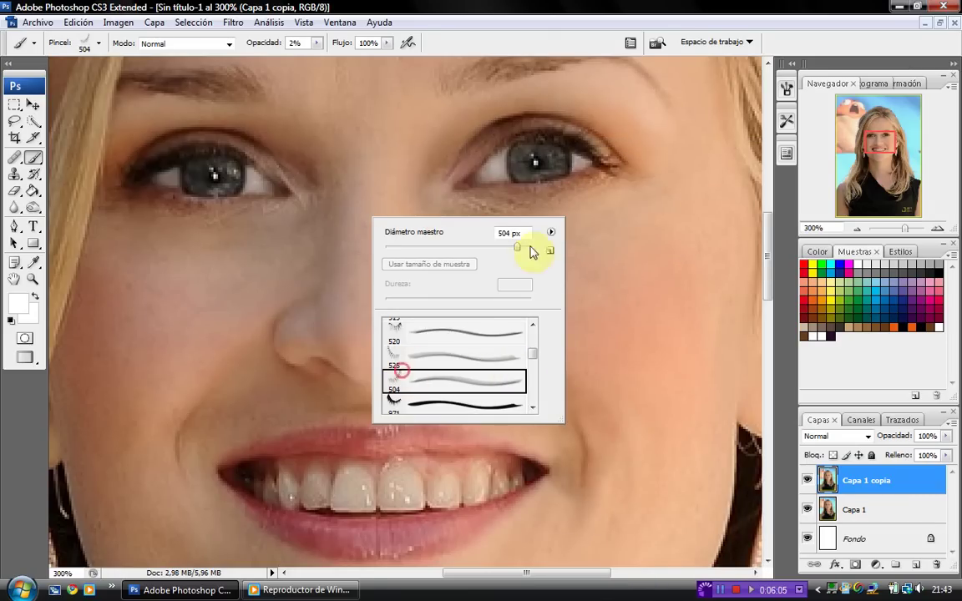
click(461, 244)
click(549, 189)
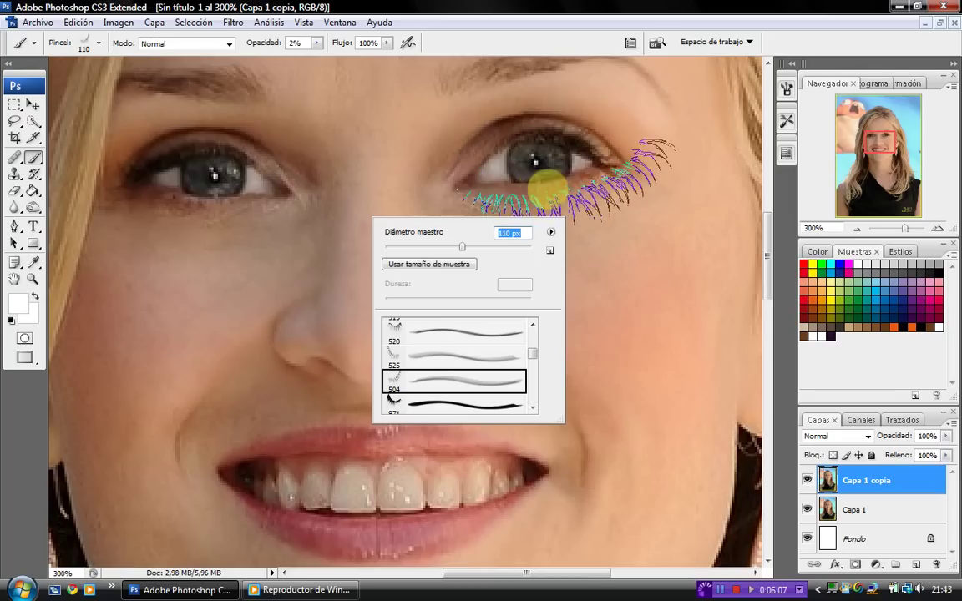
key(ctrl+z)
Try eyelash stamps under the right eye at 74, 62 and 52 px, undoing the trials.
click(439, 247)
click(551, 179)
key(ctrl+z)
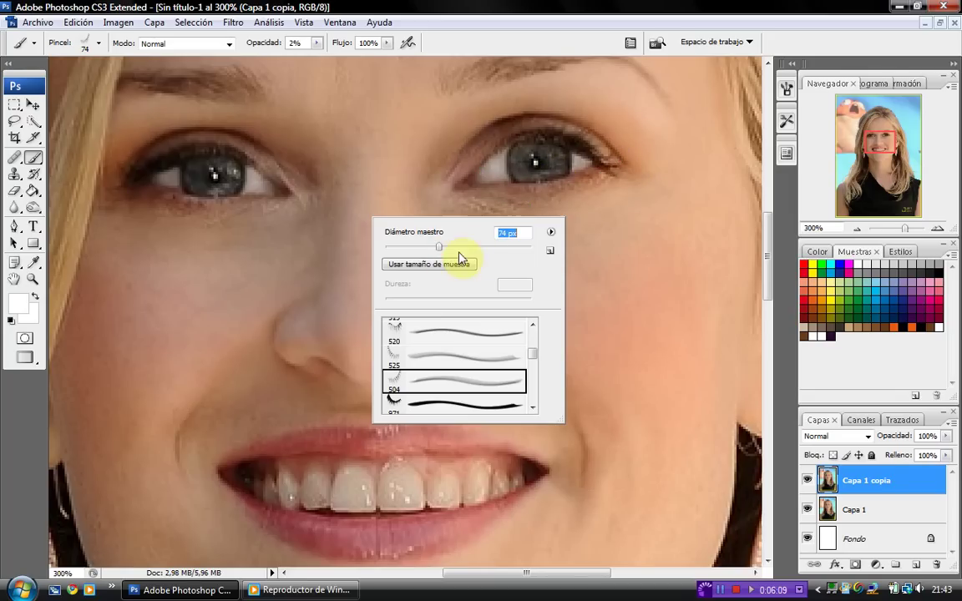
click(534, 185)
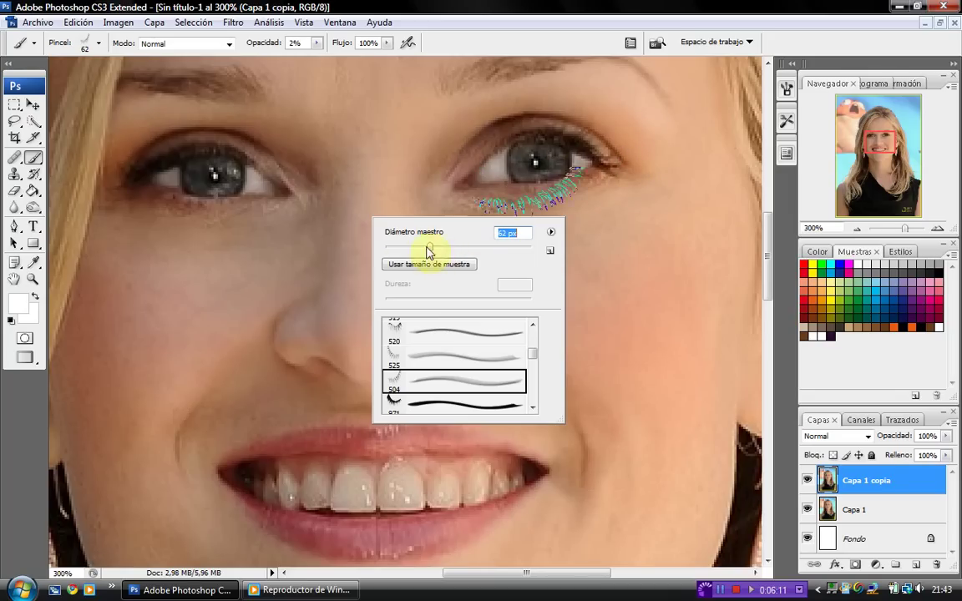
drag(428, 248, 423, 247)
click(551, 171)
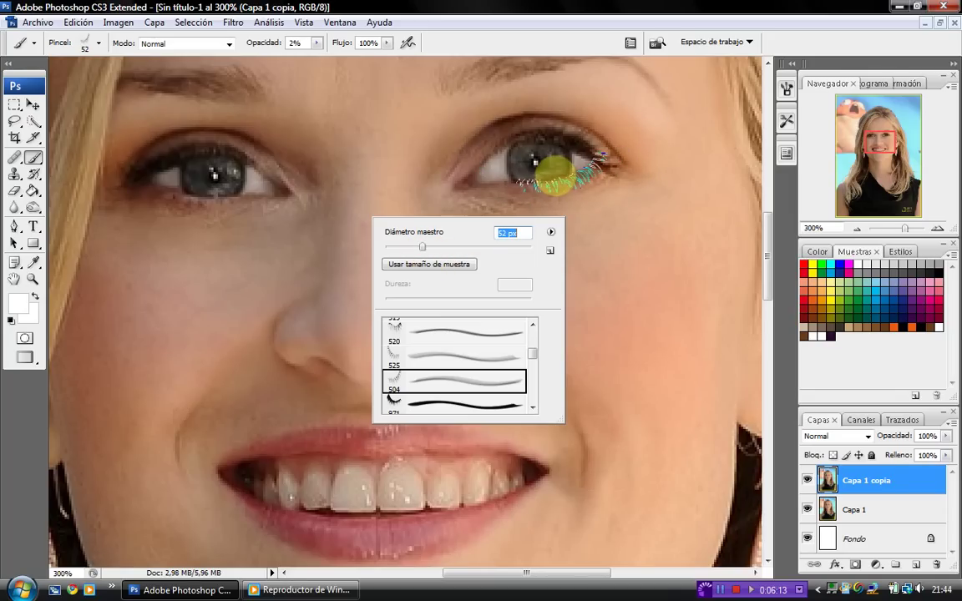
key(ctrl+z)
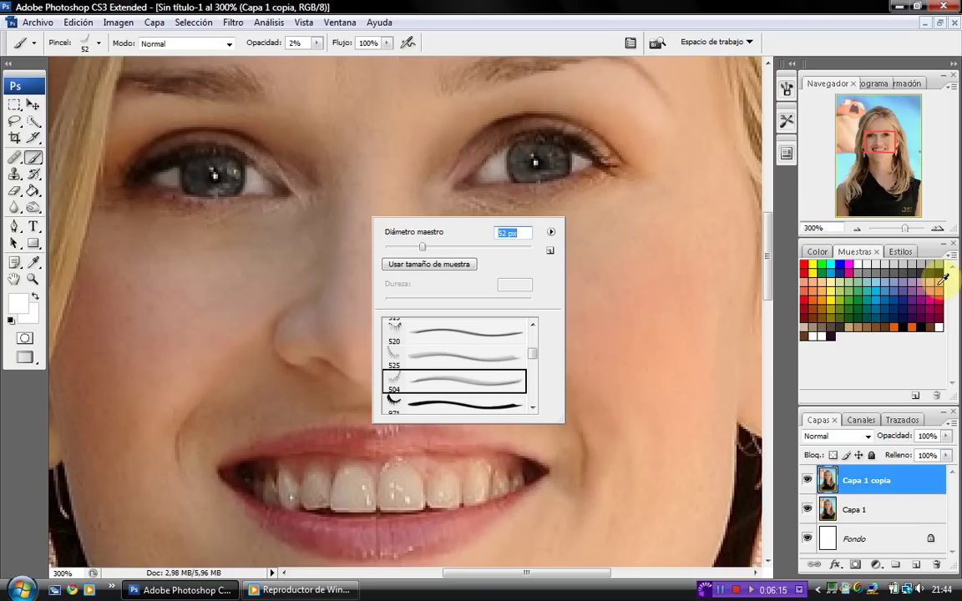
Make black the painting colour and set the brush opacity to 95%.
click(844, 259)
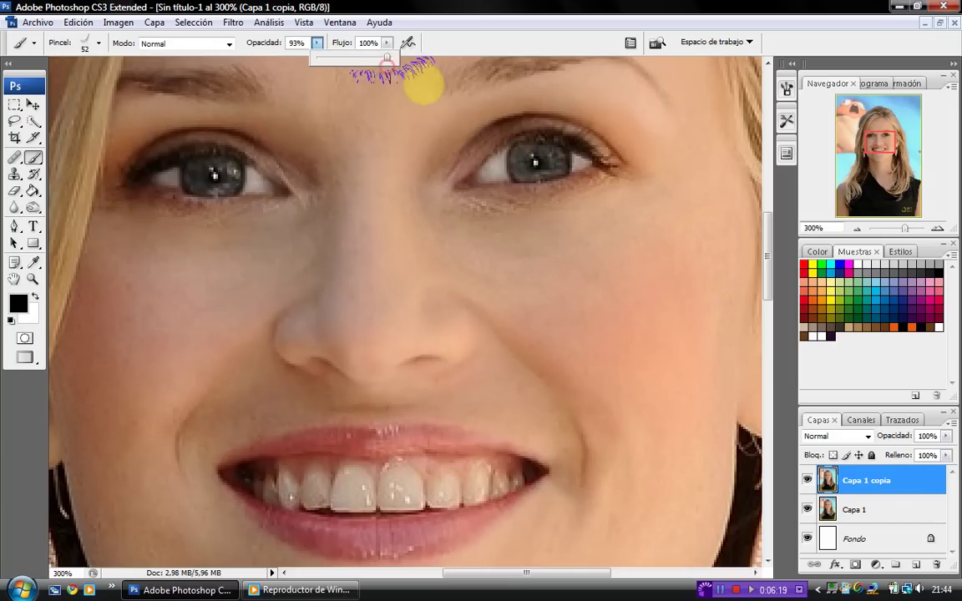
click(564, 180)
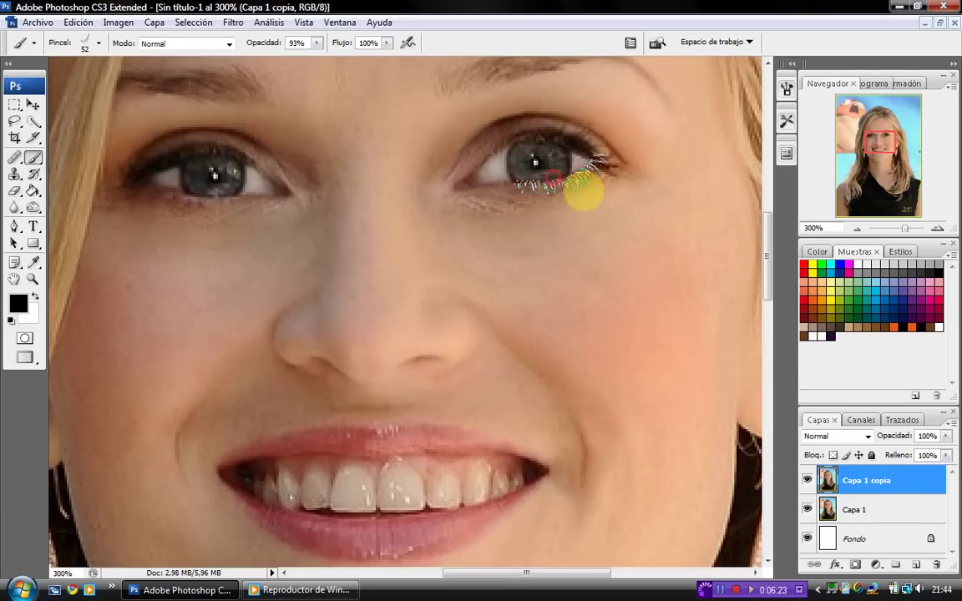
right_click(178, 256)
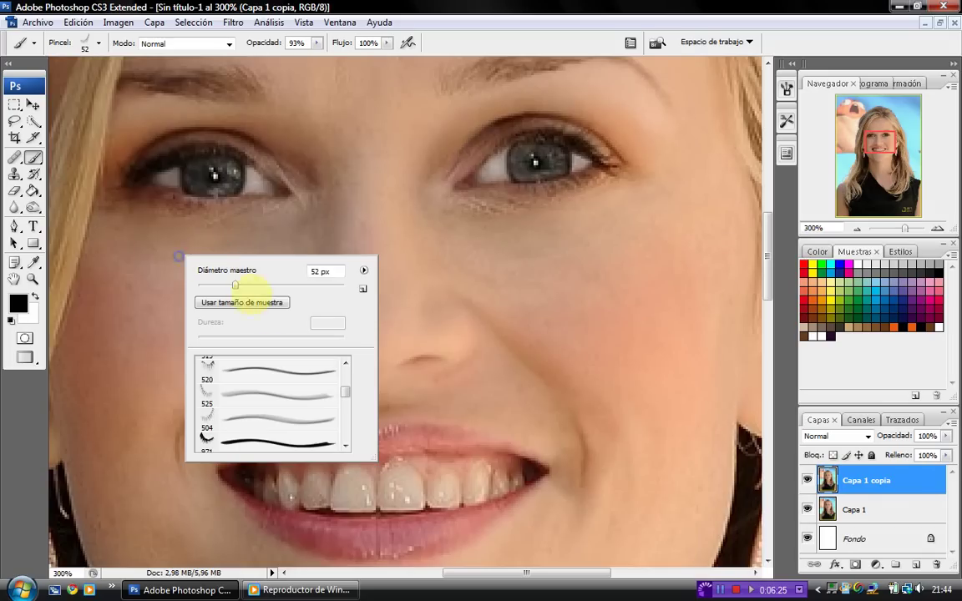
key(Escape)
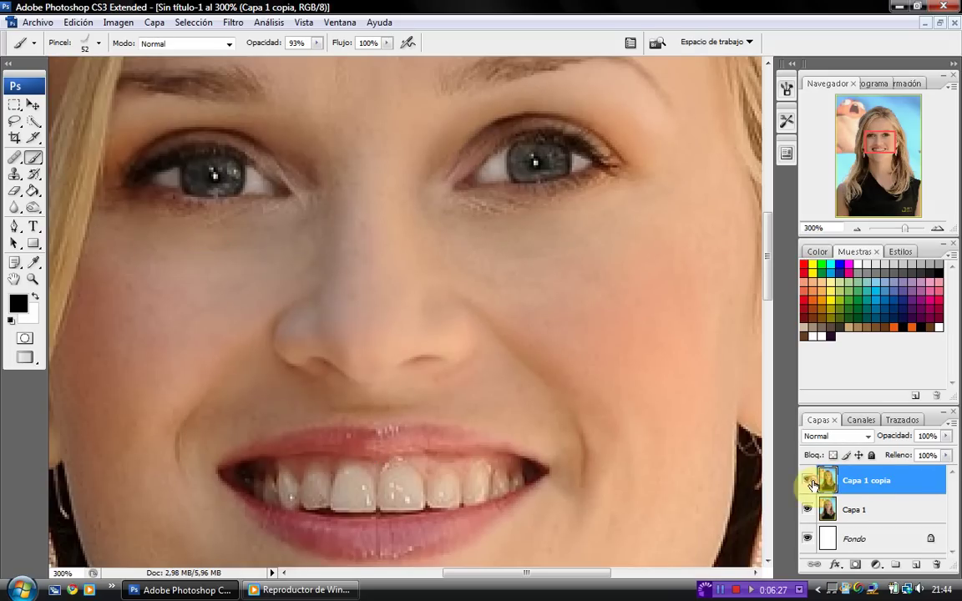
Step back twice and zoom to 300% on the eyes with the Brush tool active.
click(33, 279)
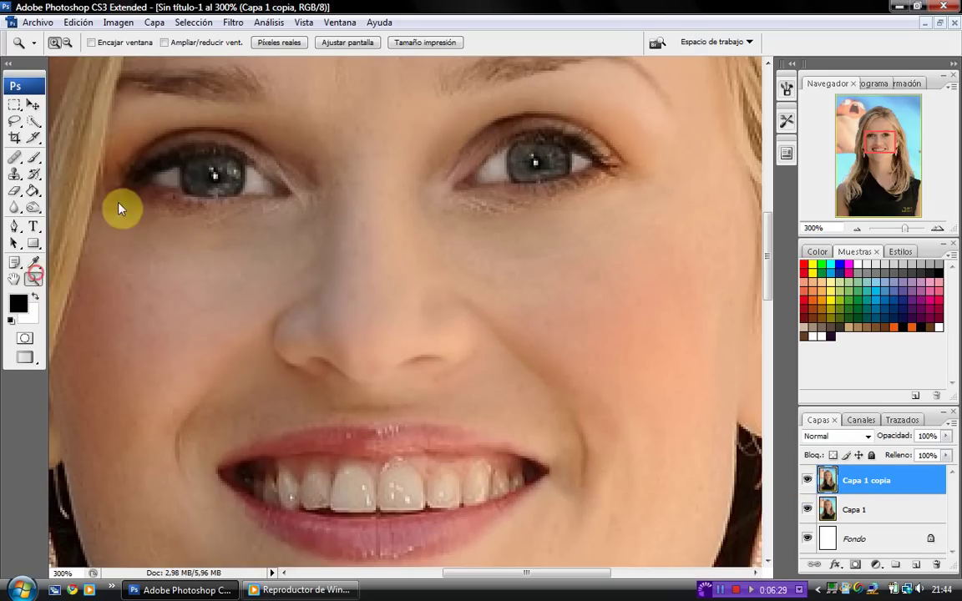
click(359, 44)
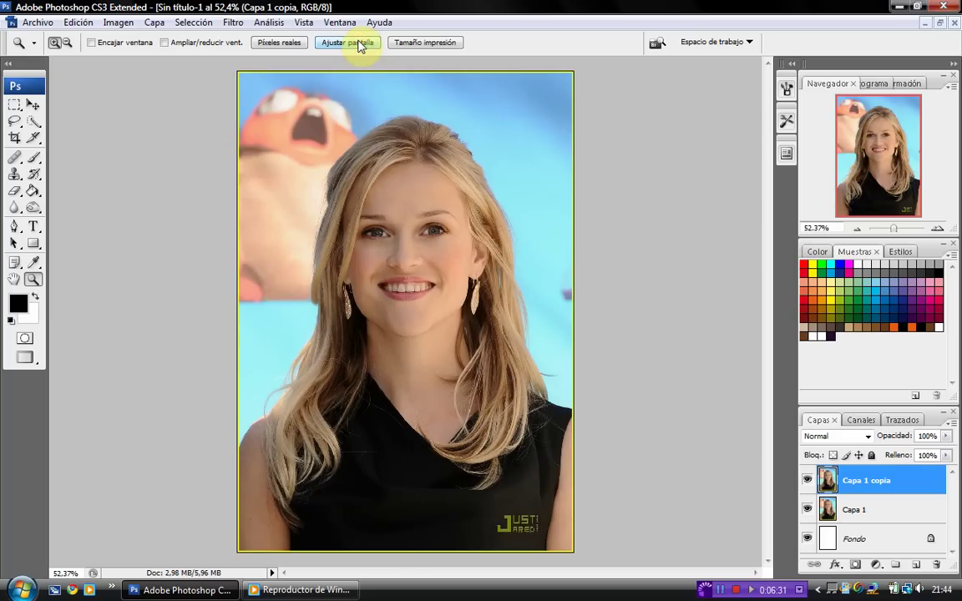
click(397, 258)
click(401, 262)
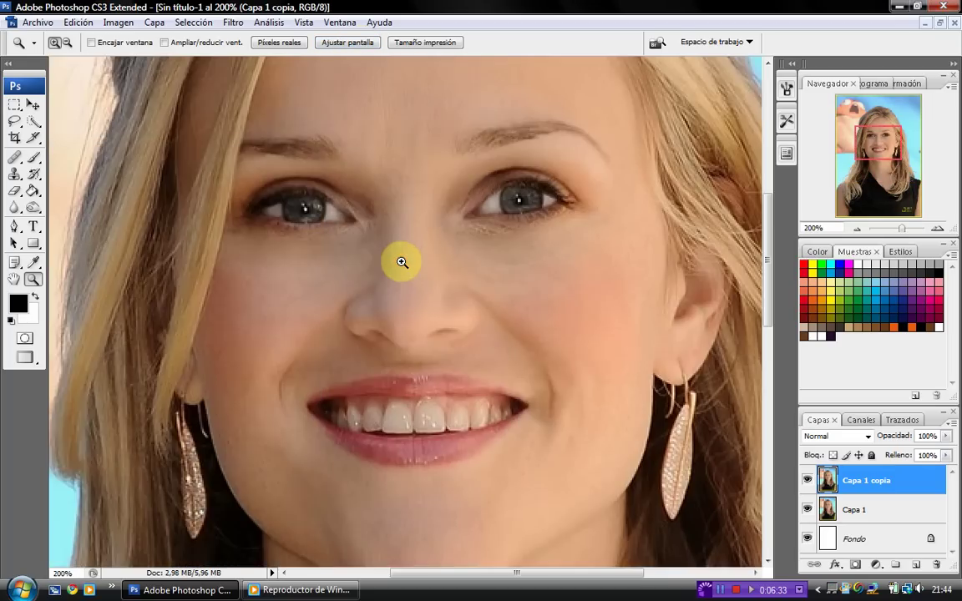
click(78, 23)
click(67, 67)
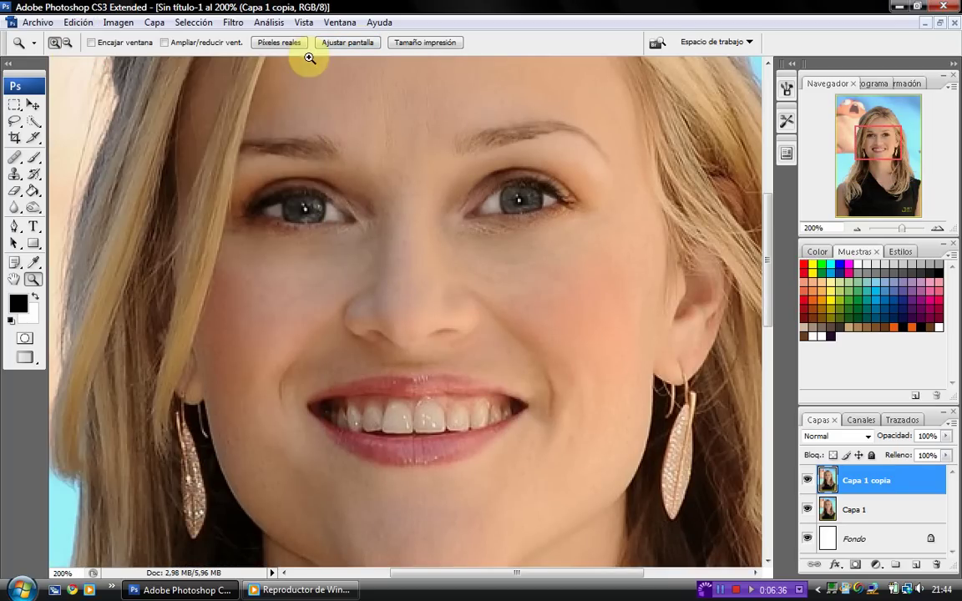
click(430, 213)
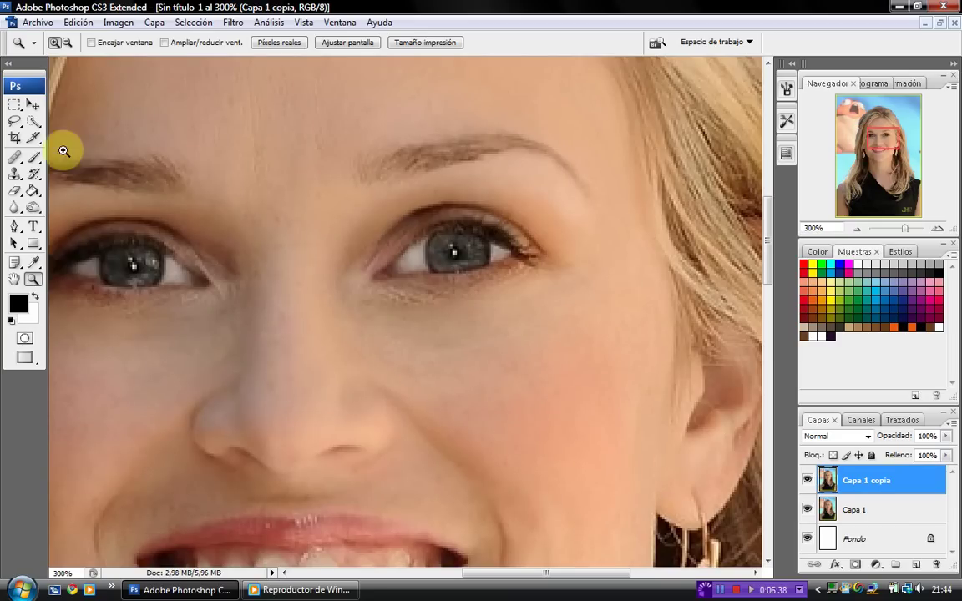
click(32, 158)
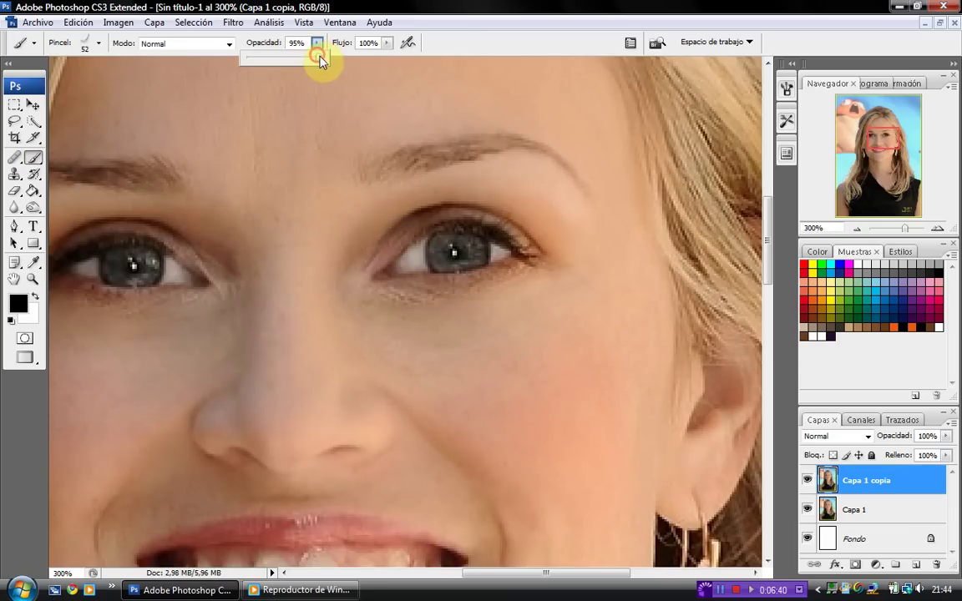
Try the 504 and 525 lash brush presets, sizing the brush to 57 then 61 px.
right_click(396, 128)
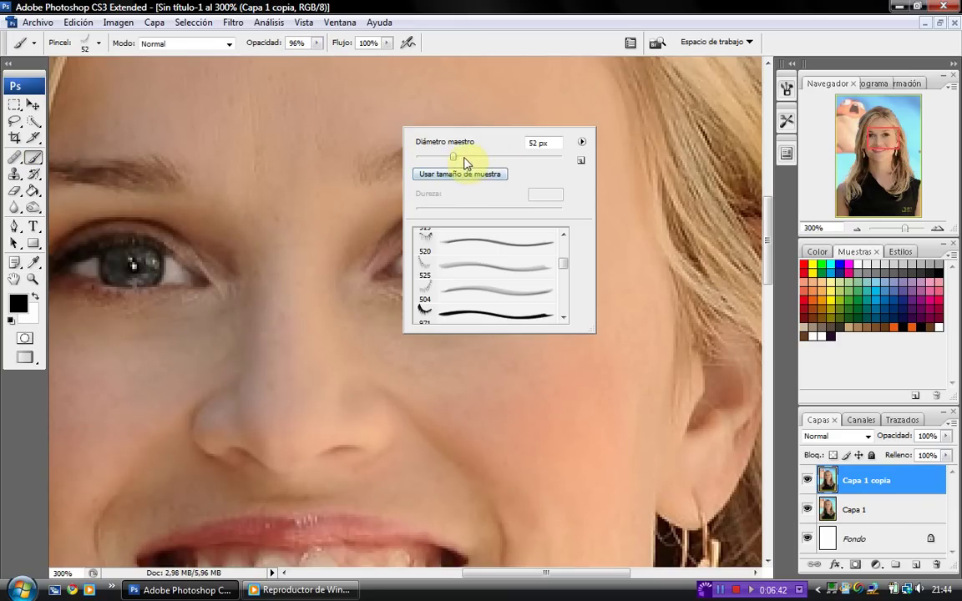
drag(457, 160, 461, 158)
right_click(614, 131)
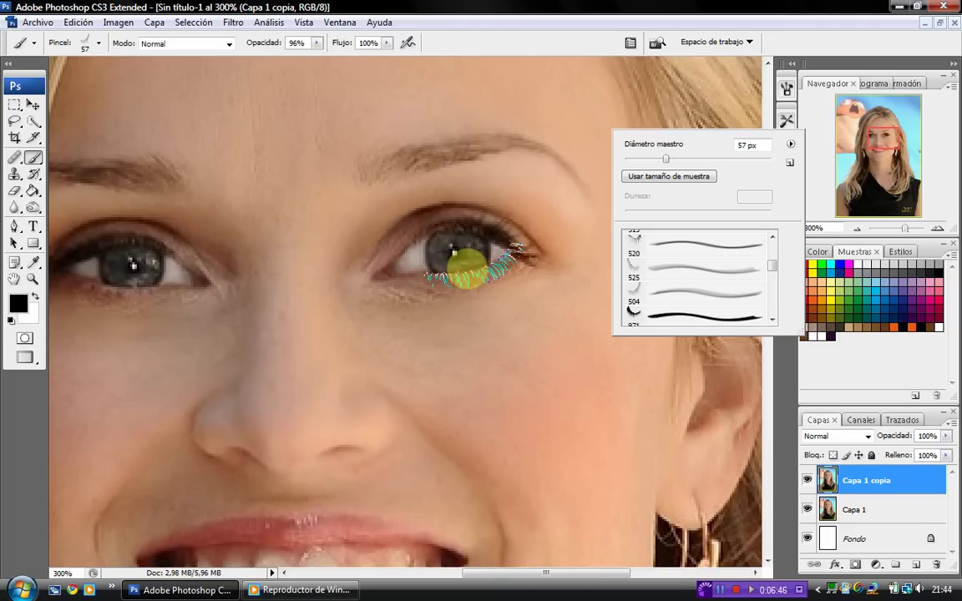
click(469, 267)
right_click(347, 376)
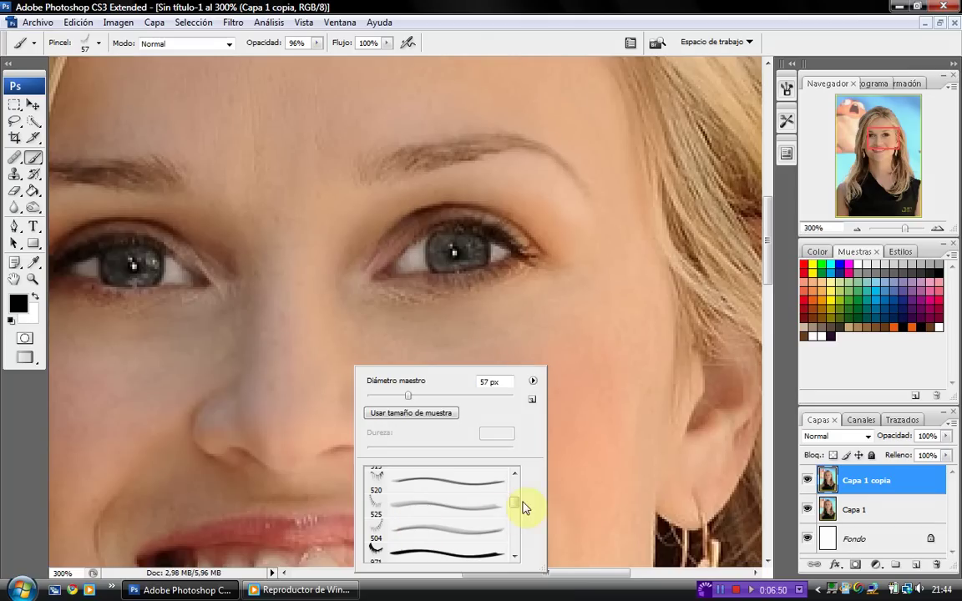
click(385, 533)
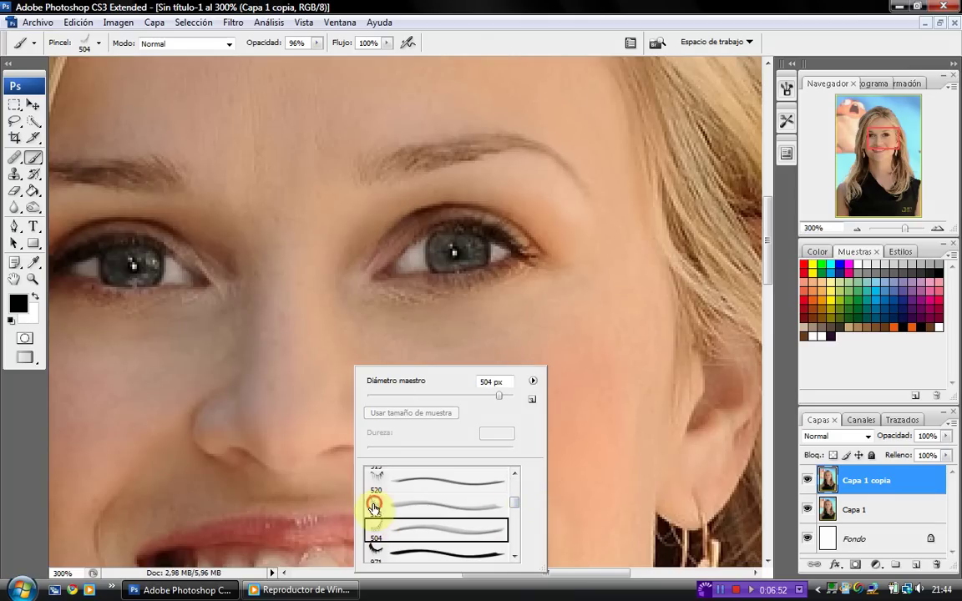
click(373, 506)
click(408, 395)
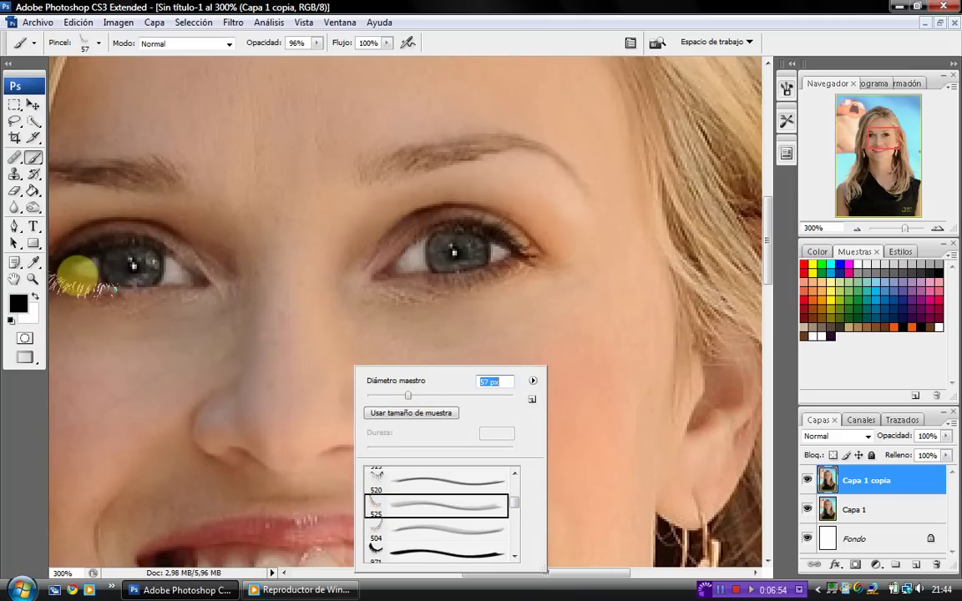
click(411, 396)
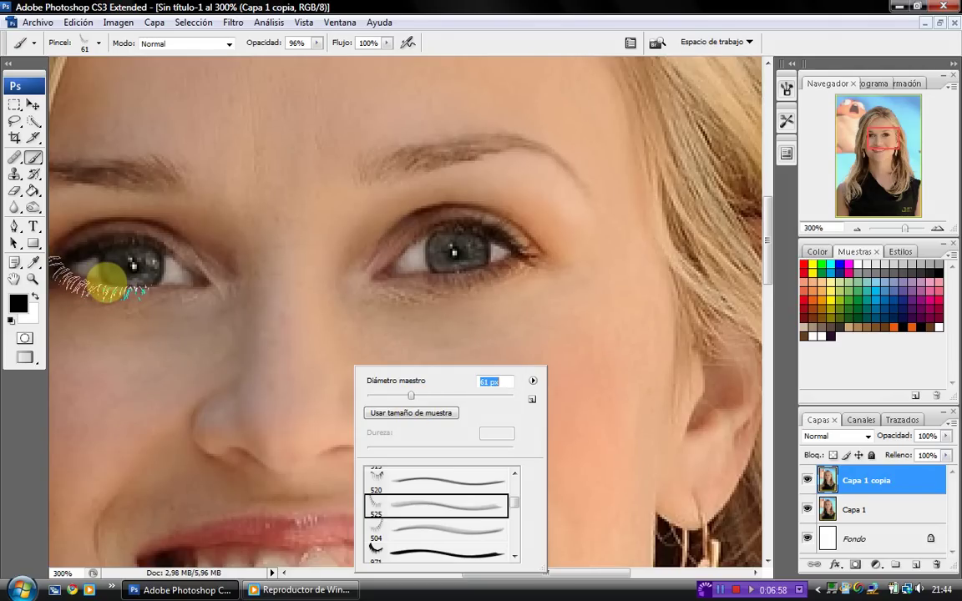
click(109, 282)
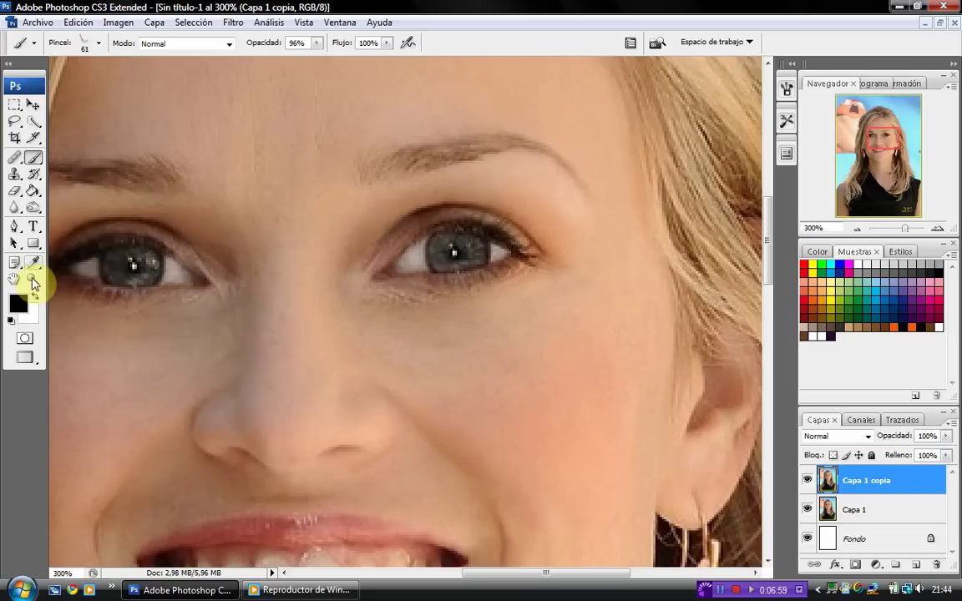
Fit the photo on screen, then zoom the face to 200%.
click(34, 280)
click(339, 41)
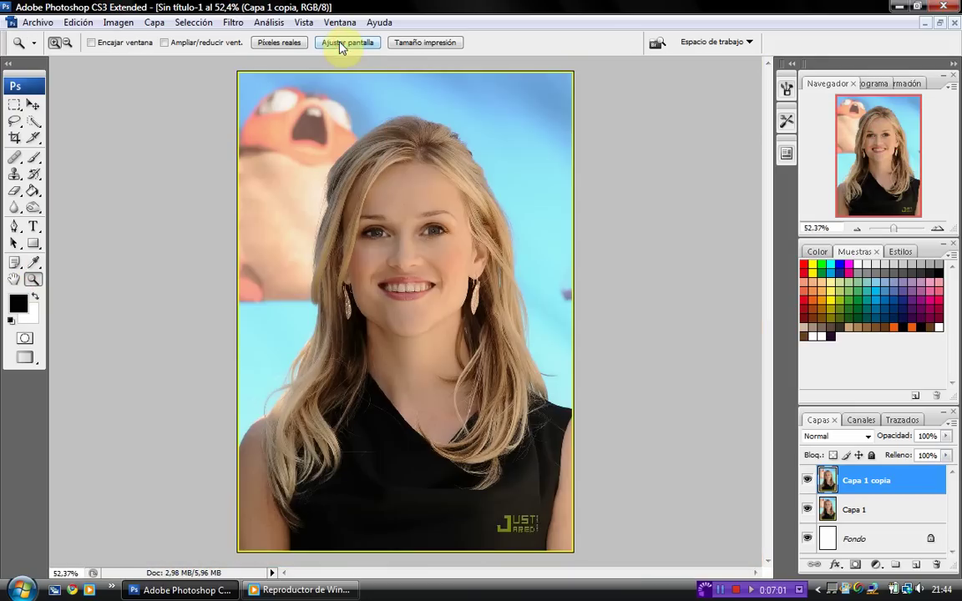
click(399, 255)
click(394, 378)
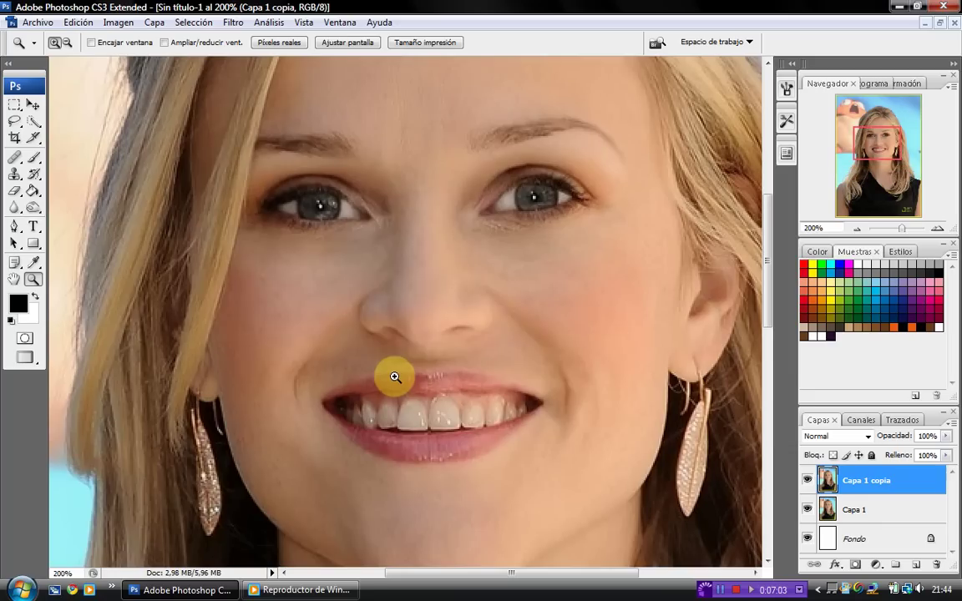
right_click(386, 275)
click(35, 161)
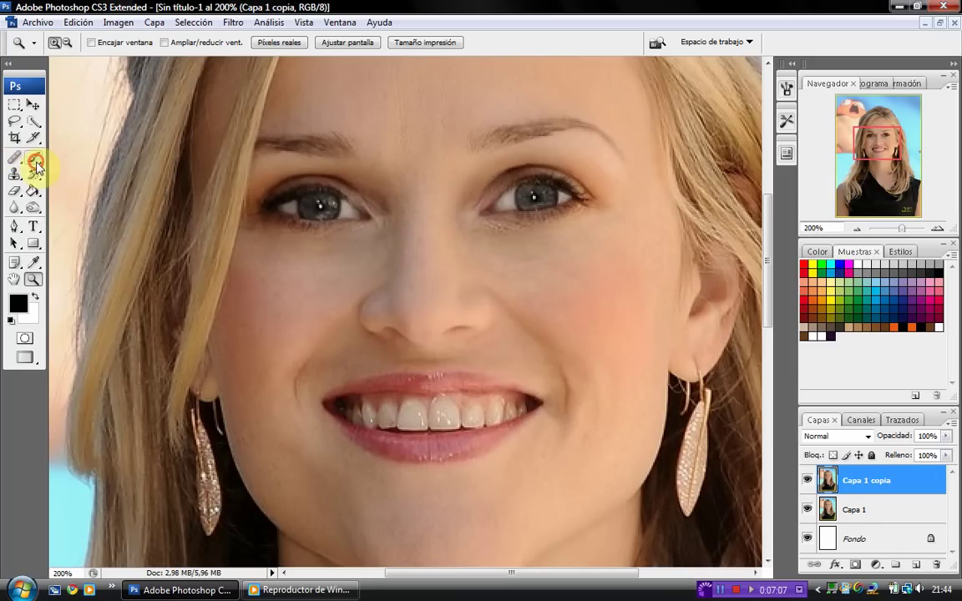
Set the lash brush diameter to 70 px and its opacity to 36%.
right_click(226, 219)
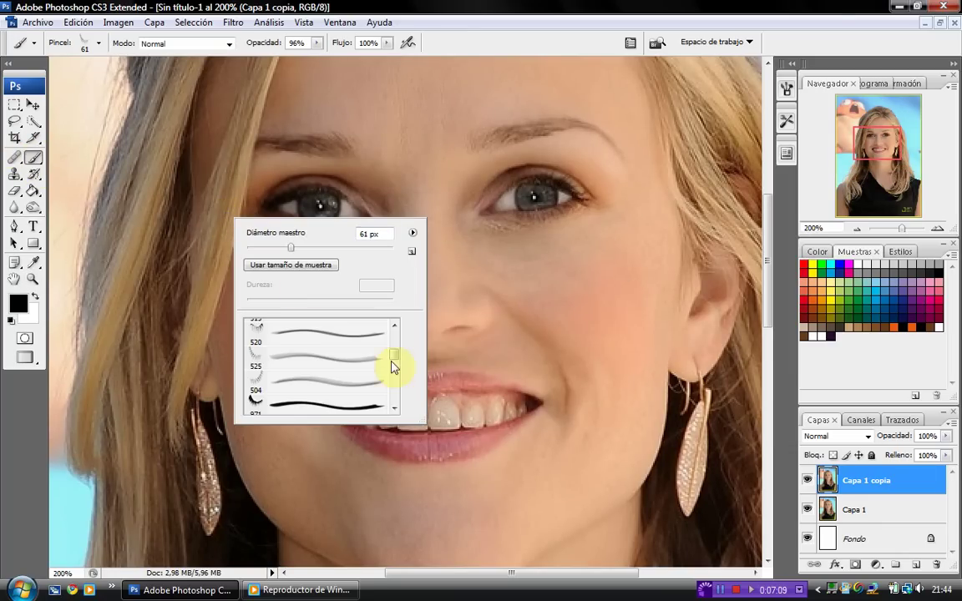
drag(394, 361, 394, 365)
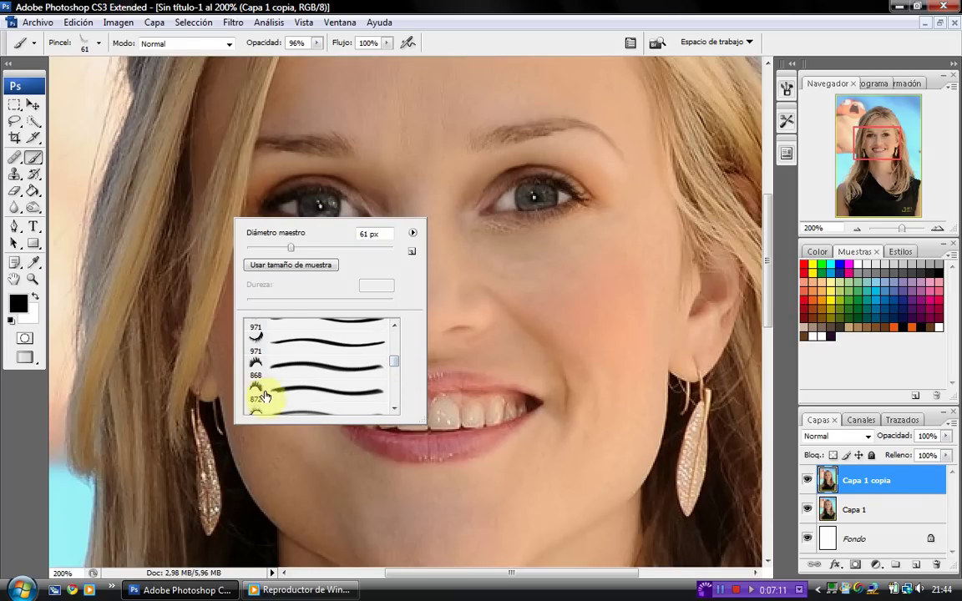
click(276, 248)
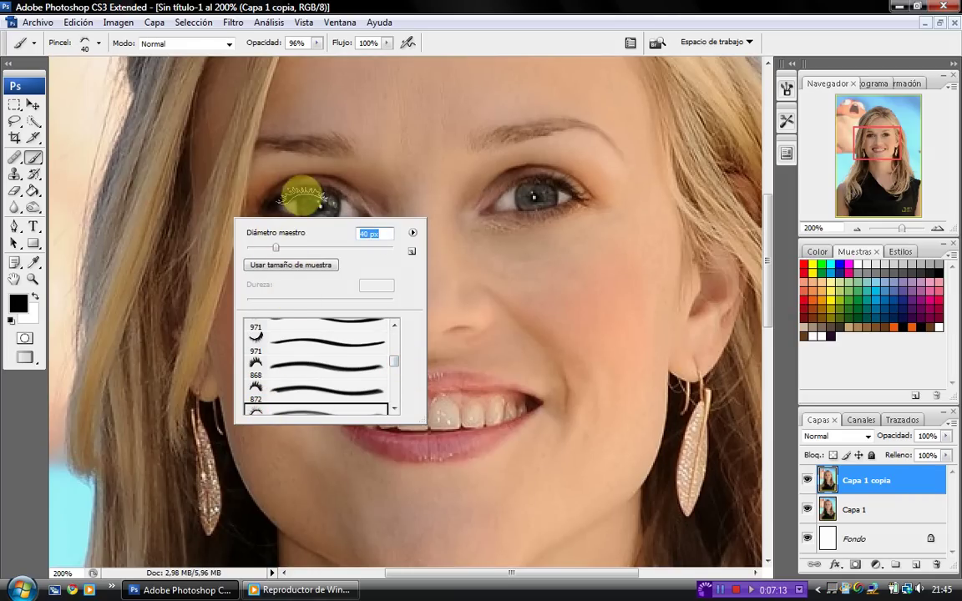
click(298, 246)
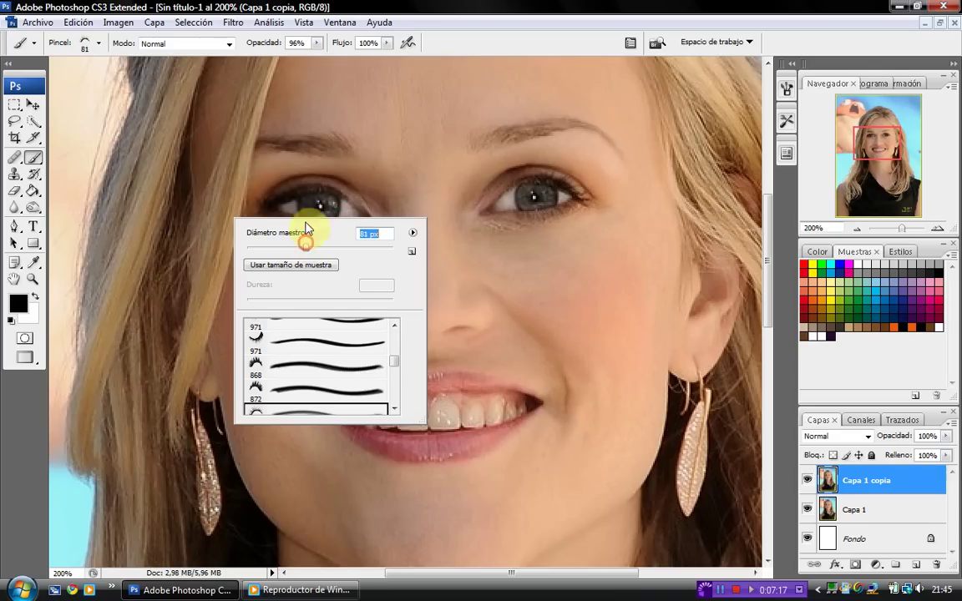
click(318, 42)
drag(278, 59, 269, 57)
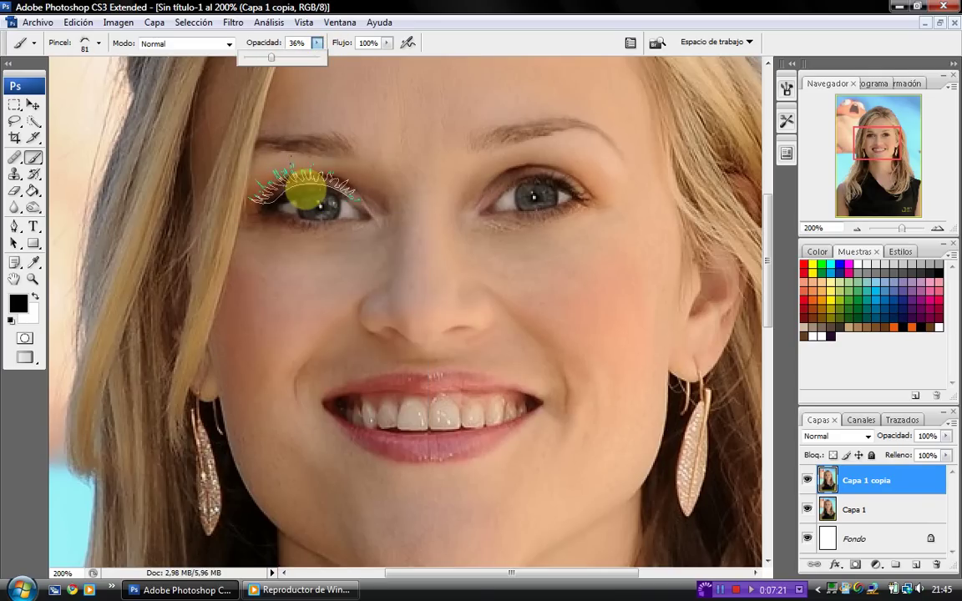
click(306, 194)
Switch to the 872 lash preset, then the next one down at 70 px, and fit the photo on screen.
right_click(467, 273)
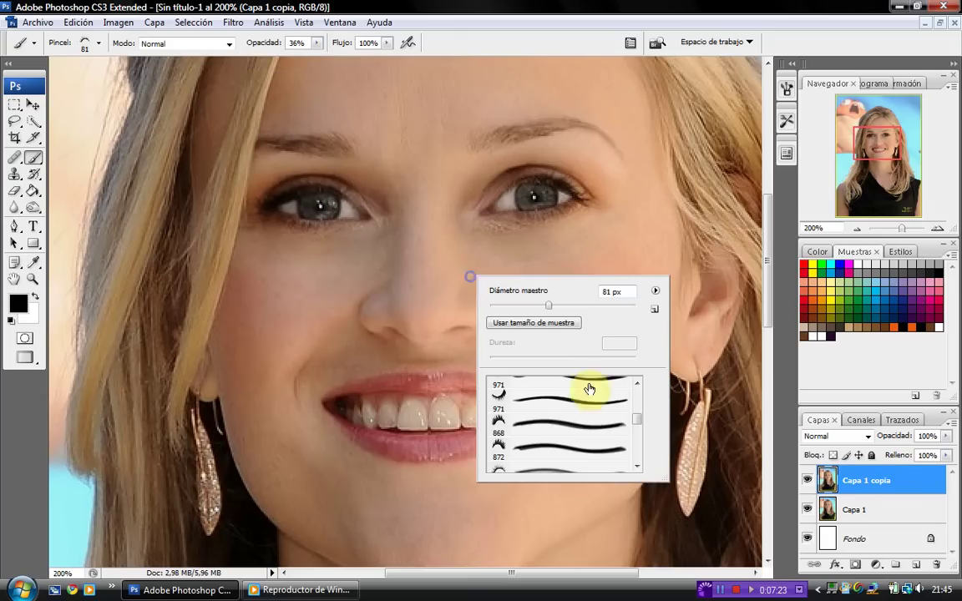
click(500, 446)
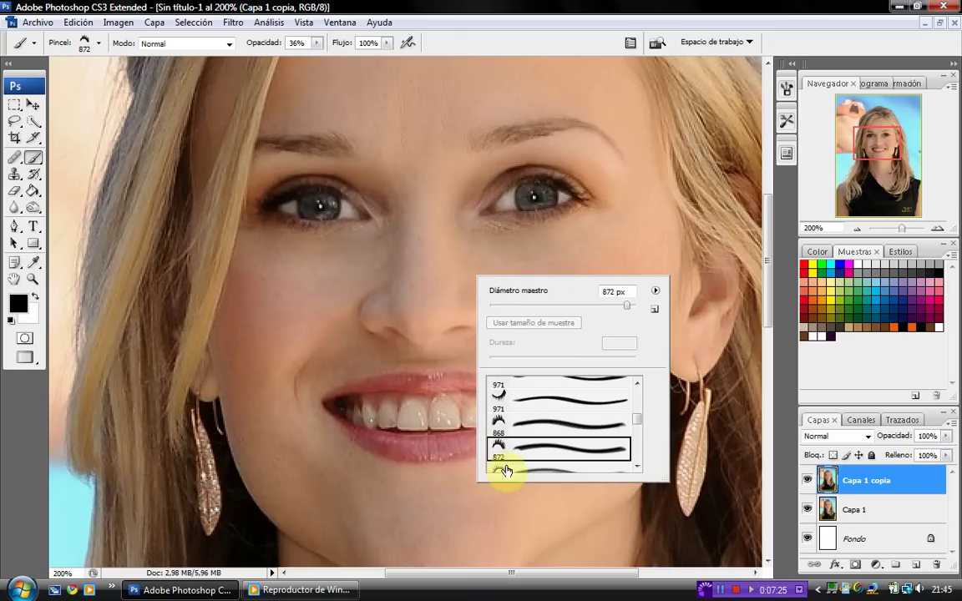
scroll(640, 423, down, 1)
click(499, 465)
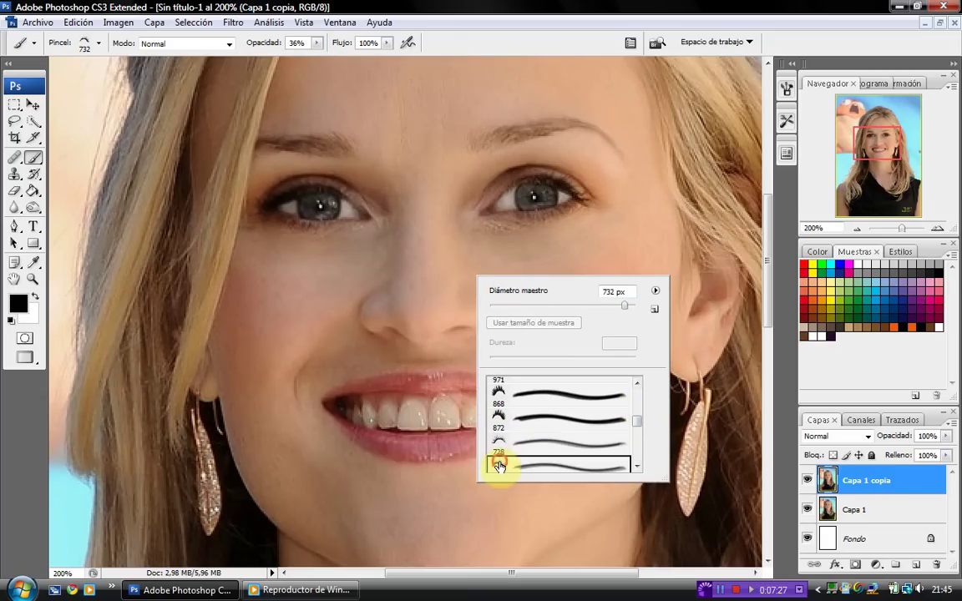
click(541, 306)
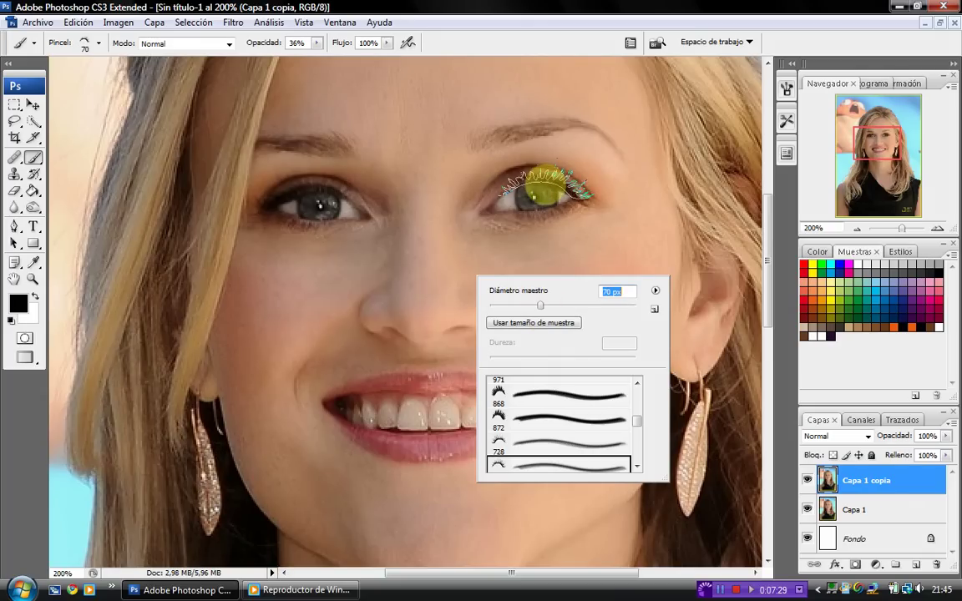
key(Return)
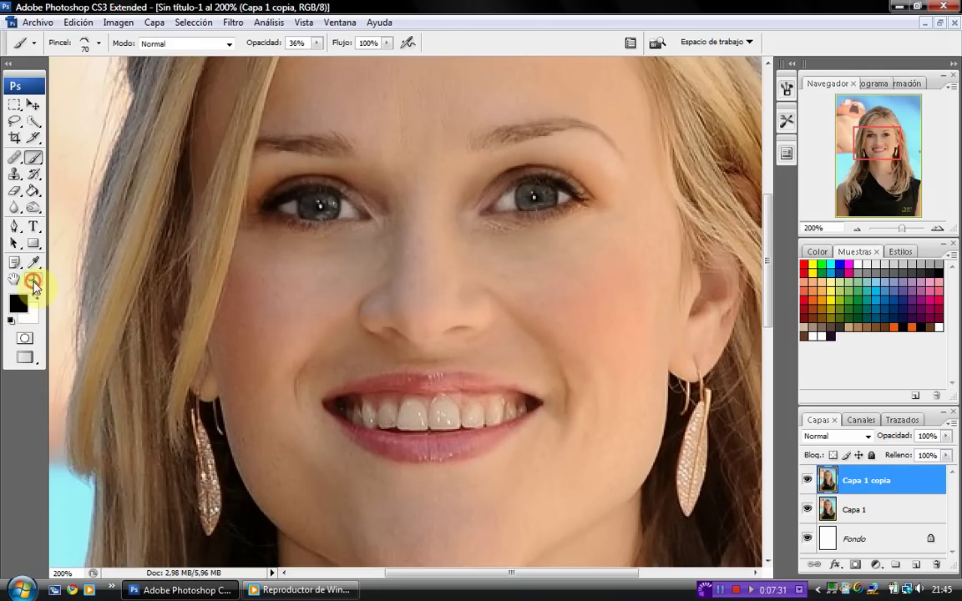
click(33, 281)
click(346, 42)
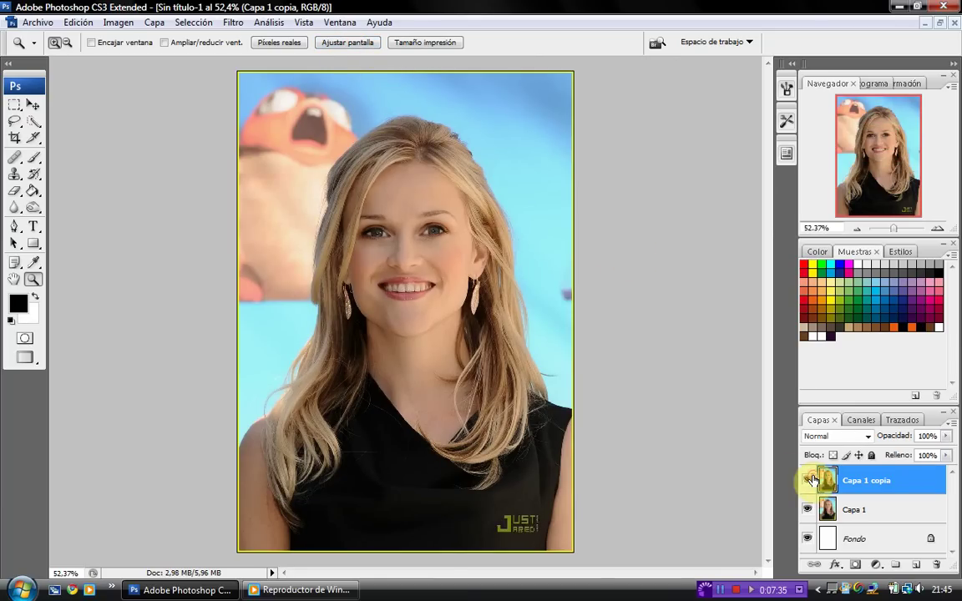
Zoom in from the face down to a close view of the mouth.
drag(252, 122, 535, 524)
click(389, 328)
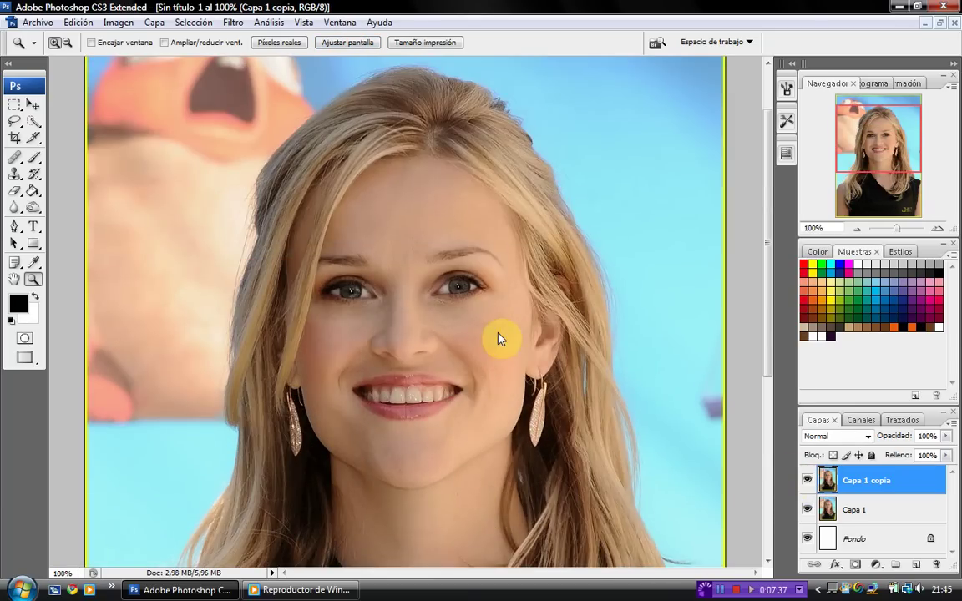
click(34, 123)
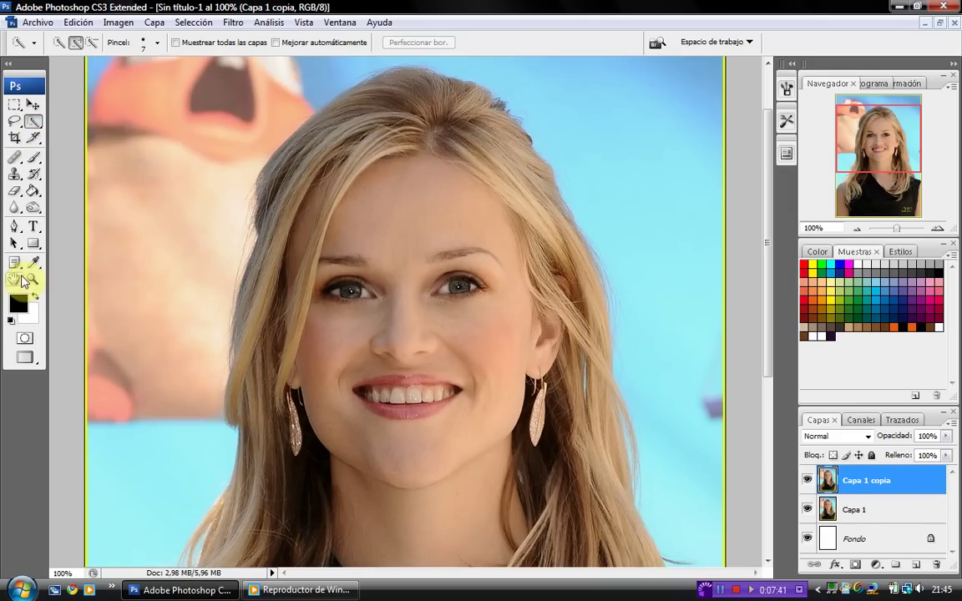
click(31, 280)
click(440, 422)
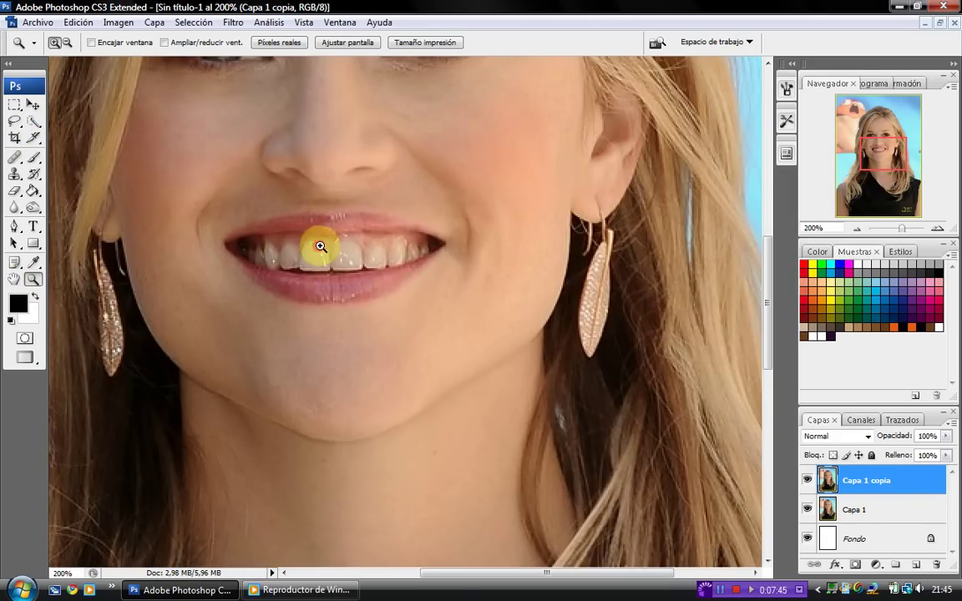
drag(315, 248, 342, 267)
right_click(217, 272)
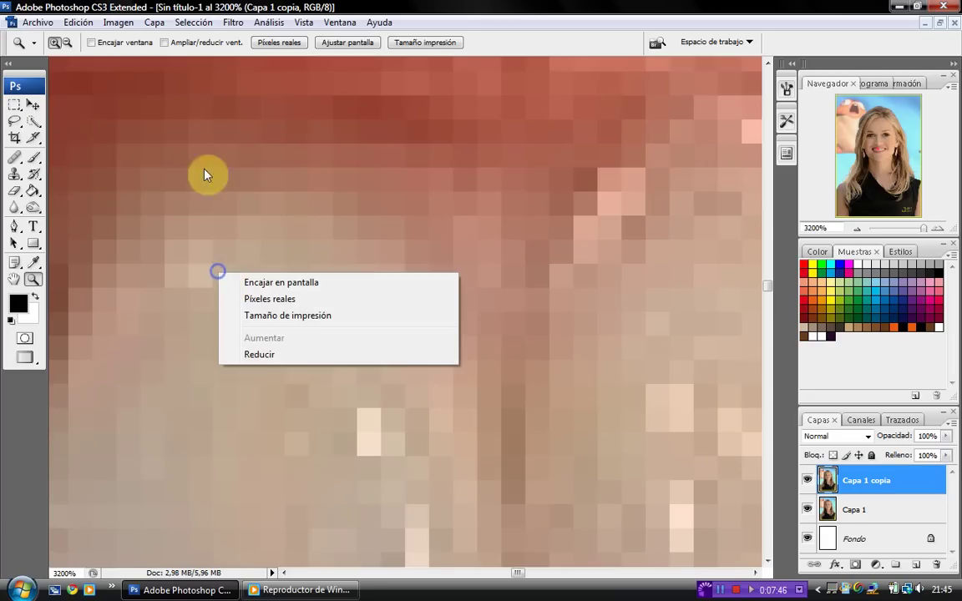
click(78, 23)
Step forward in history and zoom back onto the mouth from actual pixels.
click(96, 64)
click(77, 23)
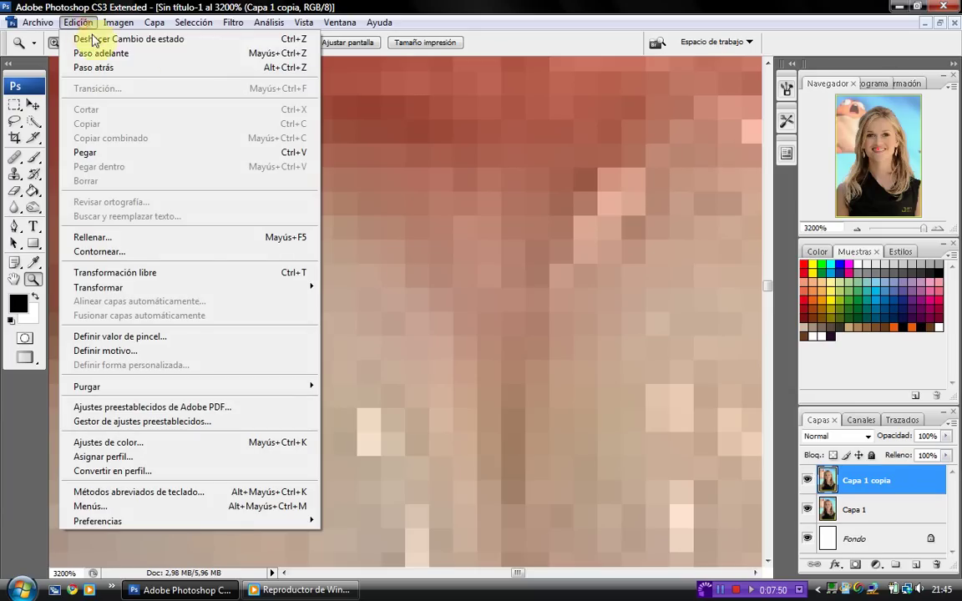
click(119, 57)
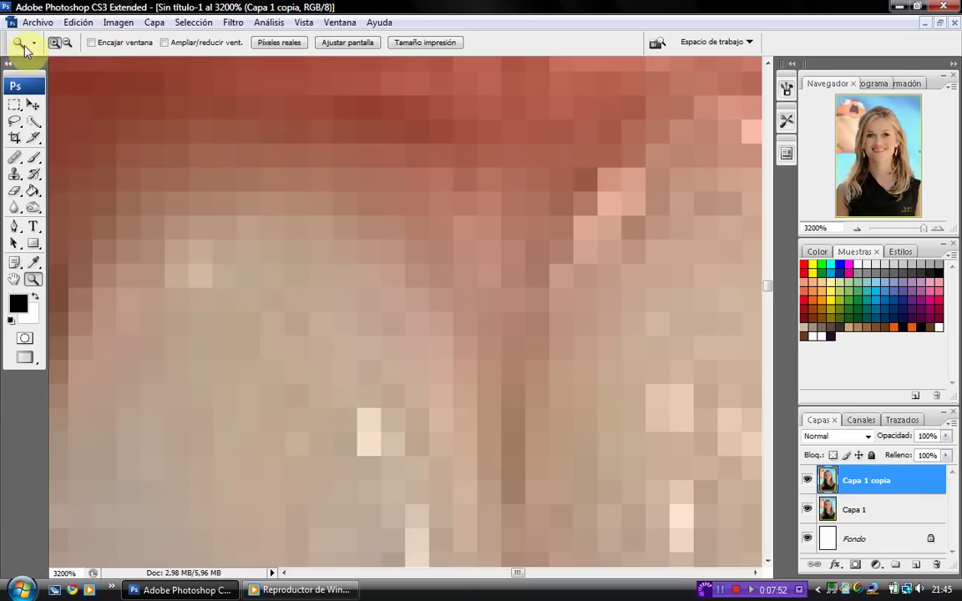
click(301, 48)
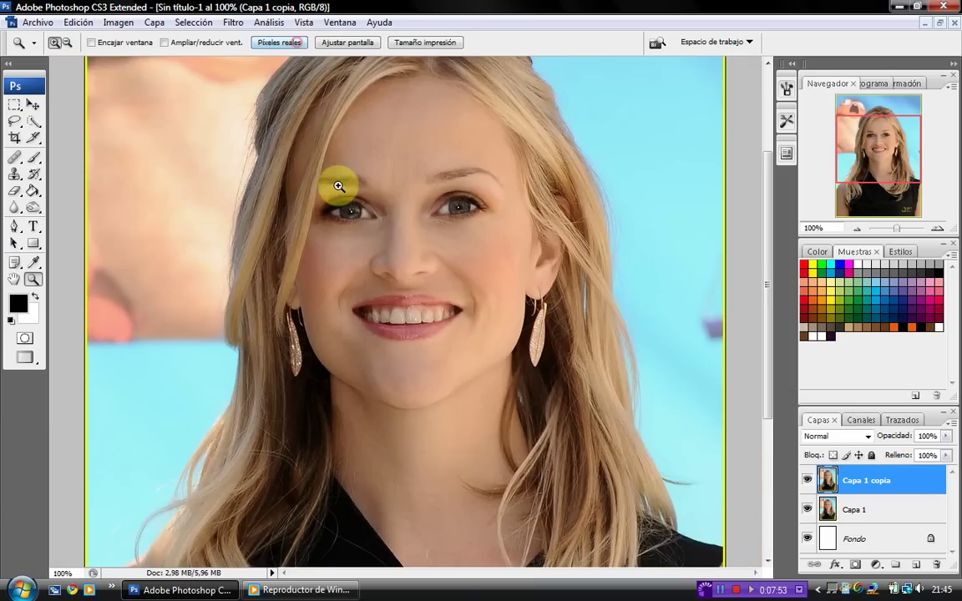
click(429, 322)
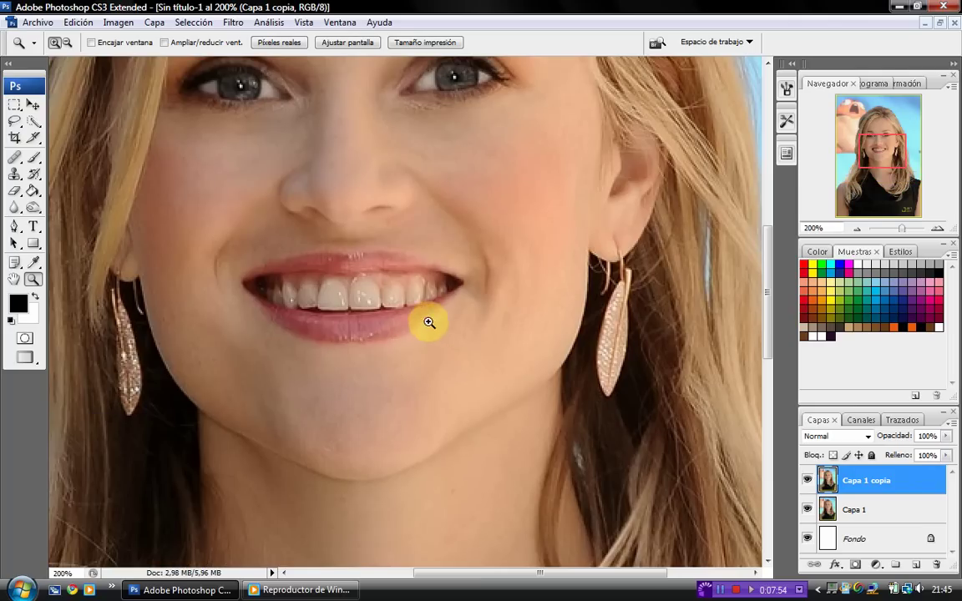
Replace the current brushes with the basic brushes set.
click(33, 160)
right_click(60, 149)
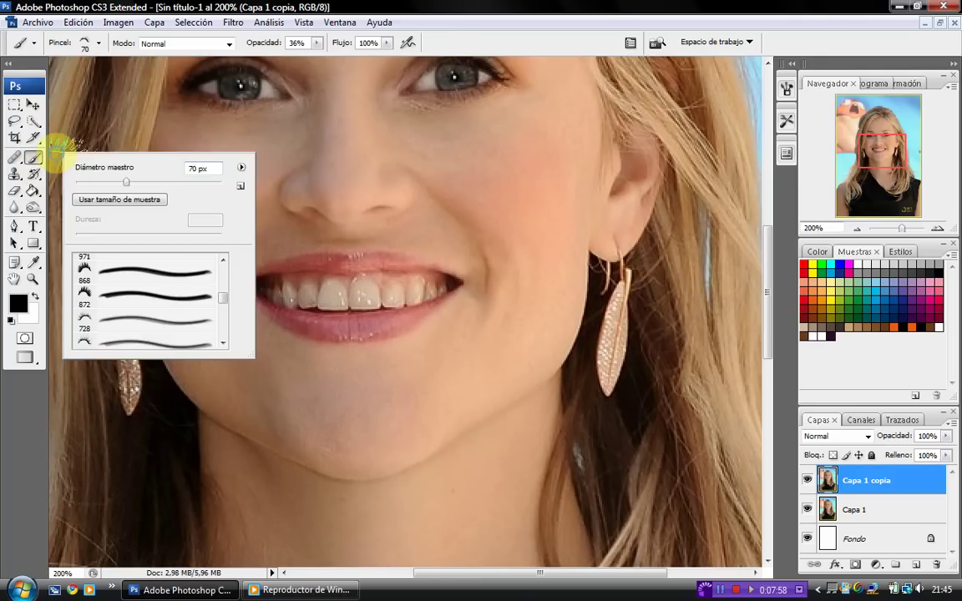
click(244, 171)
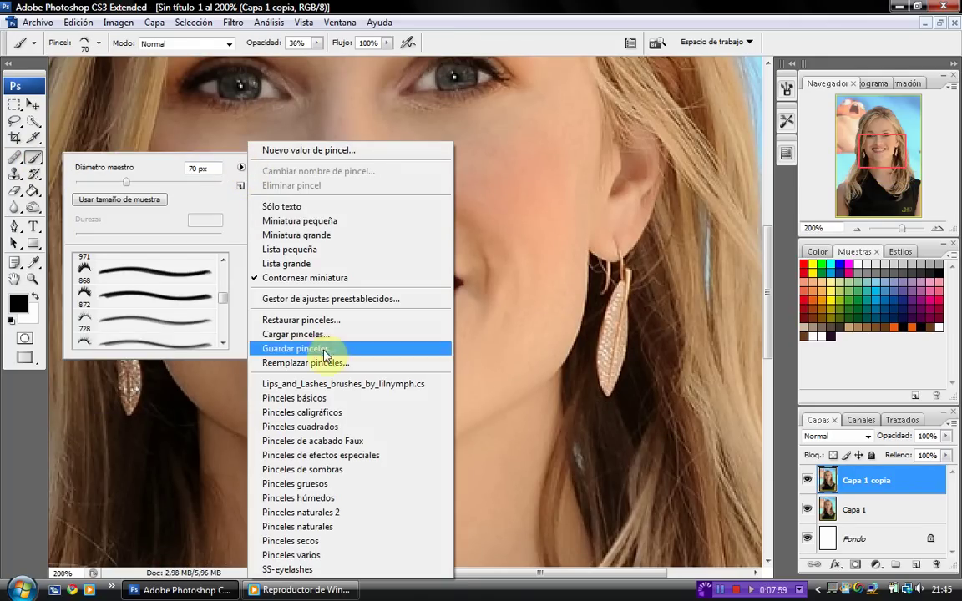
click(313, 396)
click(444, 224)
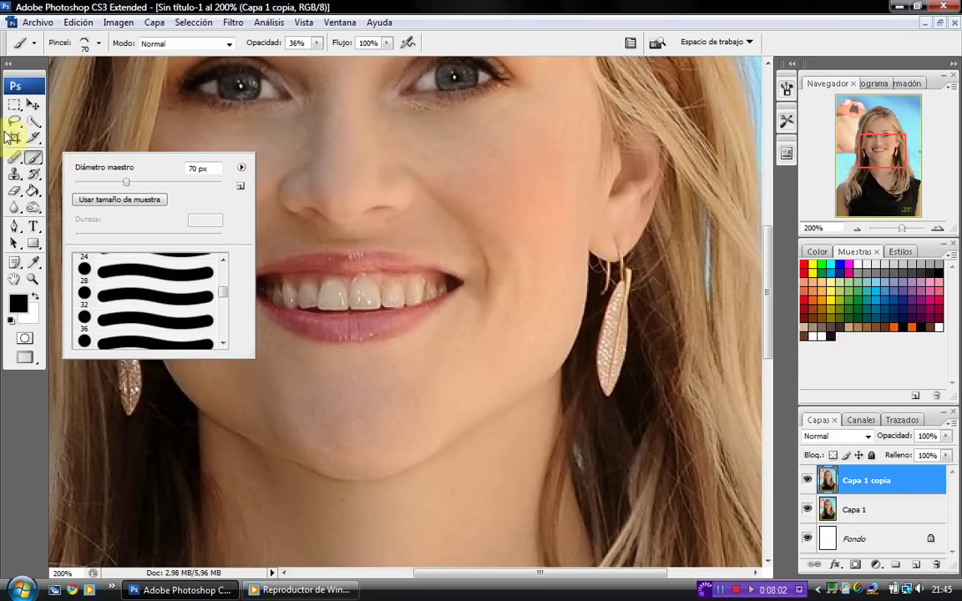
click(35, 123)
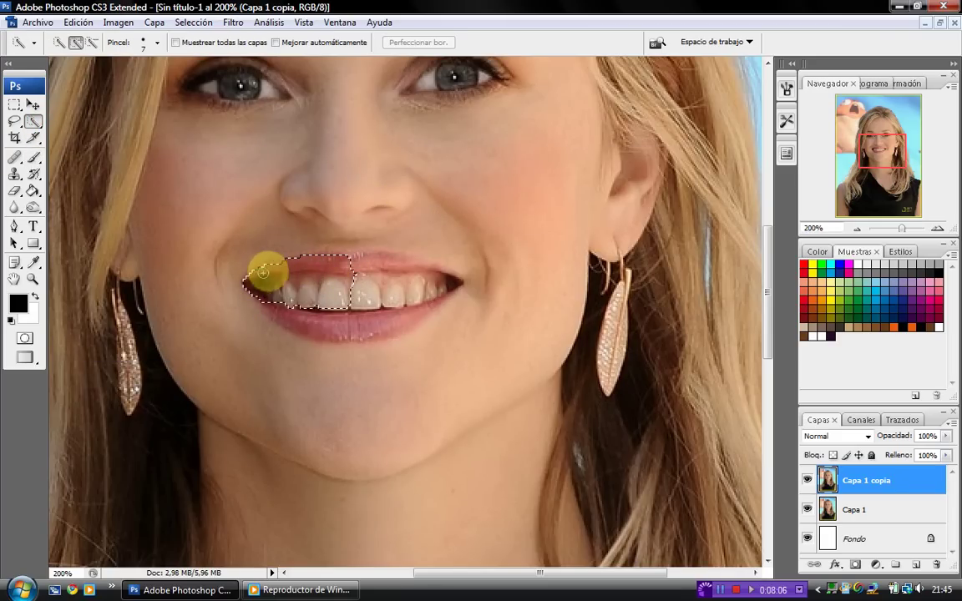
Quick-select the teeth and lips and brighten them with a Curves point raised from 117 to 140.
drag(263, 273, 339, 276)
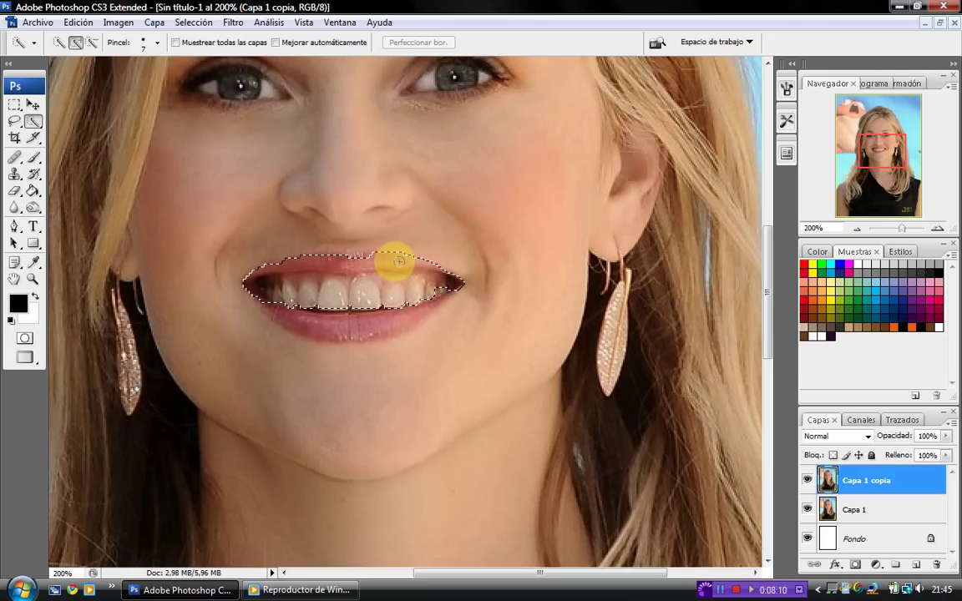
mouse_move(358, 261)
mouse_down()
mouse_move(333, 289)
mouse_move(339, 328)
mouse_move(407, 311)
mouse_up()
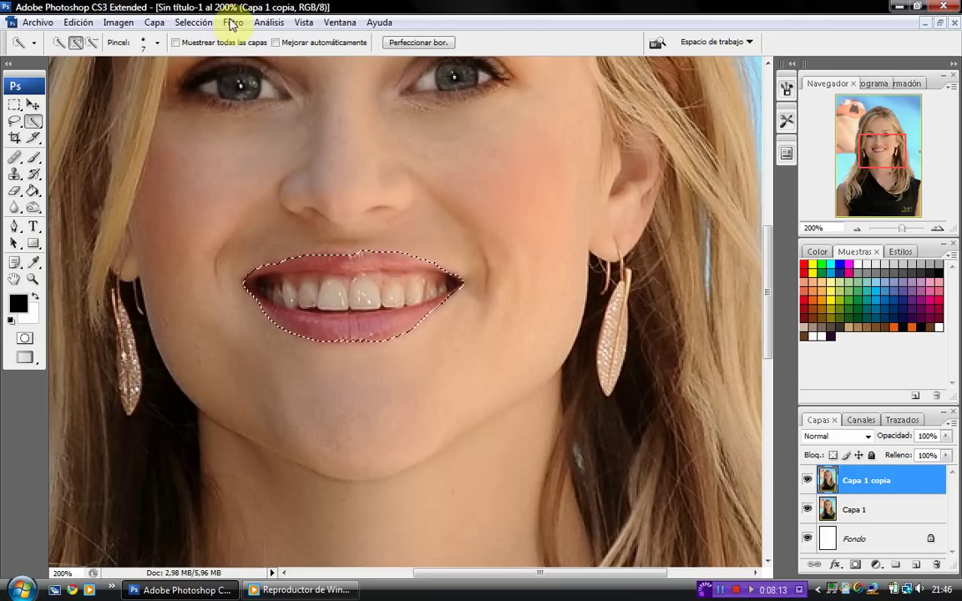
click(117, 22)
mouse_move(128, 61)
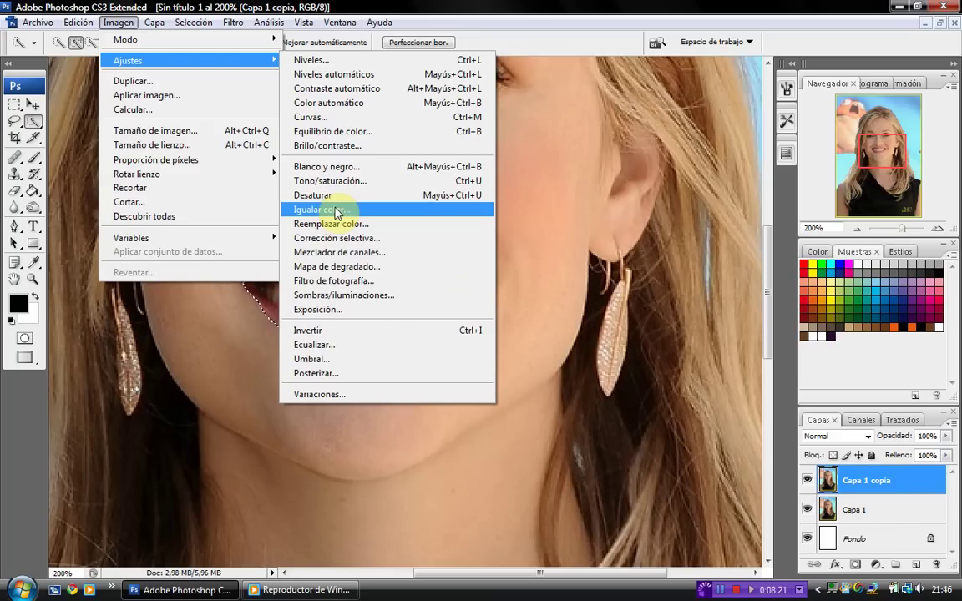
click(334, 117)
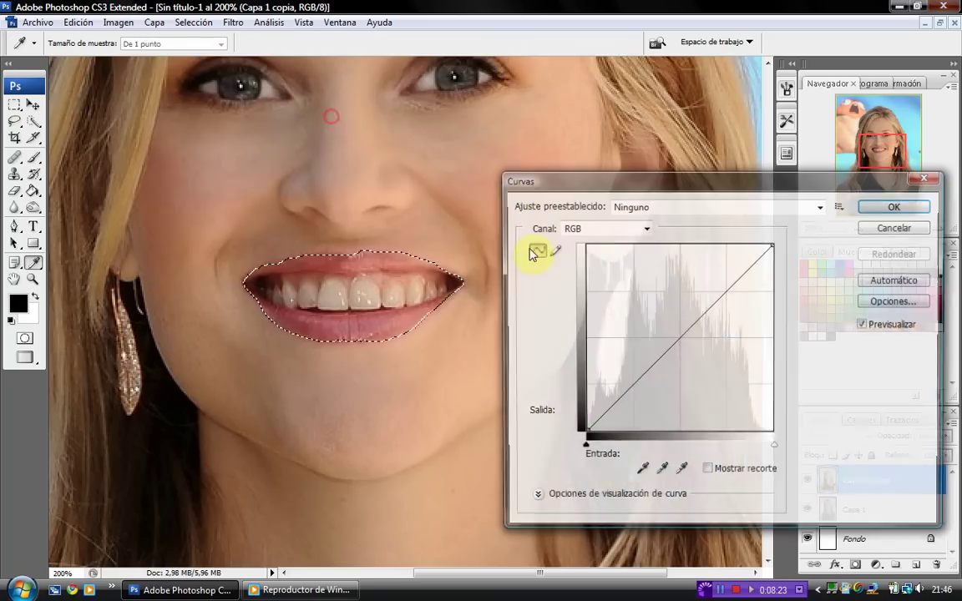
mouse_move(670, 343)
mouse_down()
mouse_move(640, 344)
mouse_move(659, 353)
mouse_move(672, 330)
mouse_up()
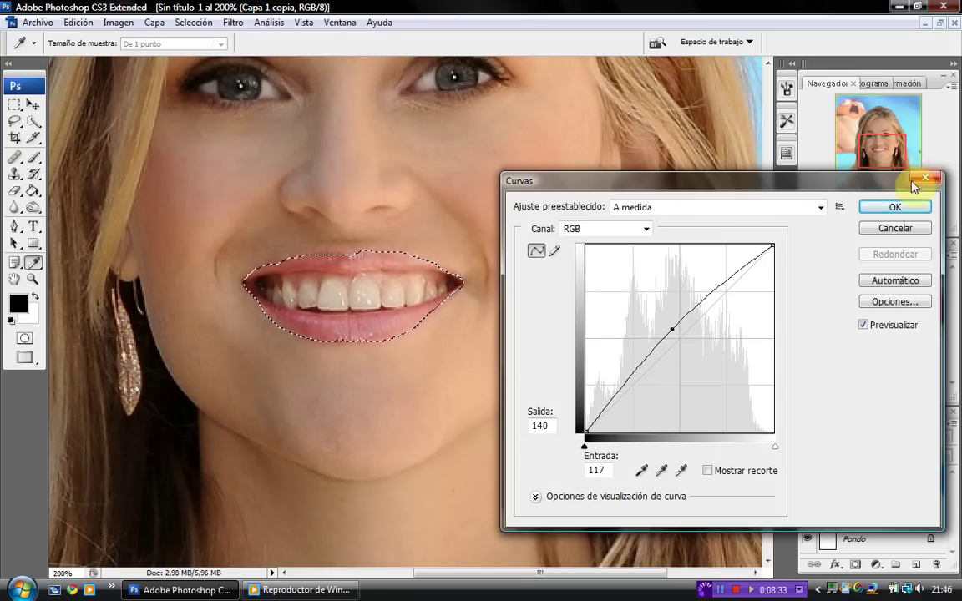
click(894, 207)
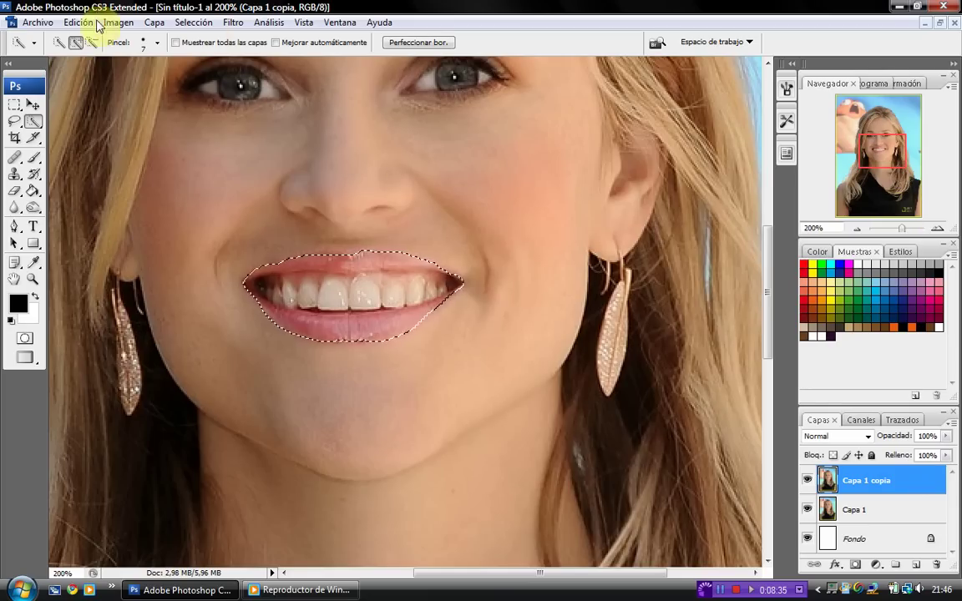
Deselect, fit the image, then zoom the face to 200%.
click(186, 22)
click(200, 54)
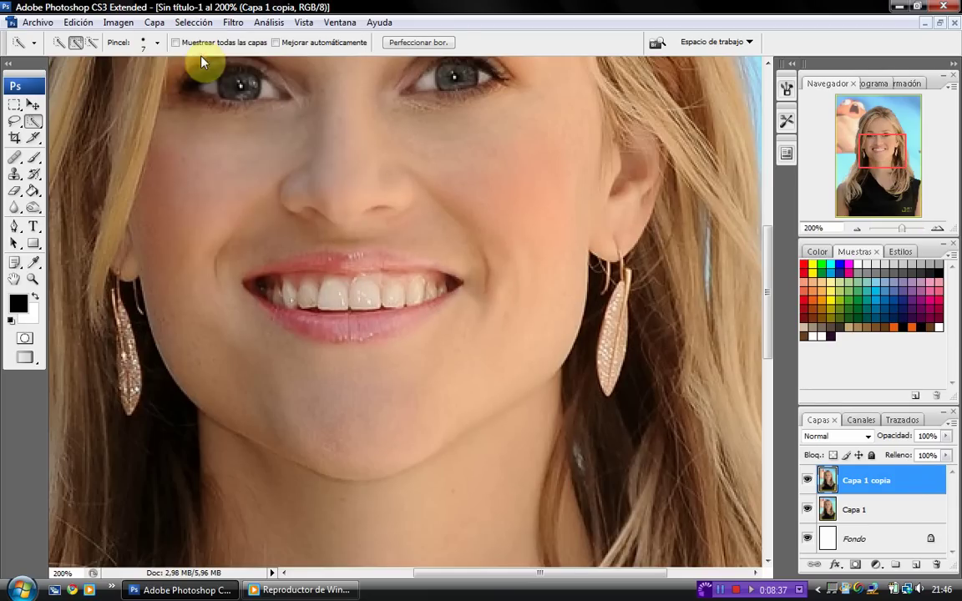
click(33, 278)
click(344, 43)
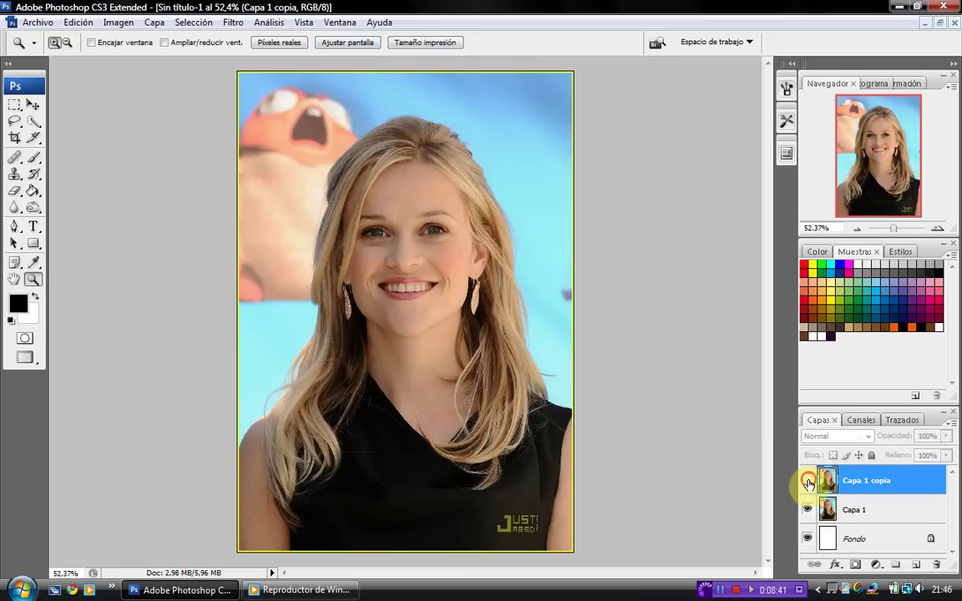
click(401, 217)
click(407, 268)
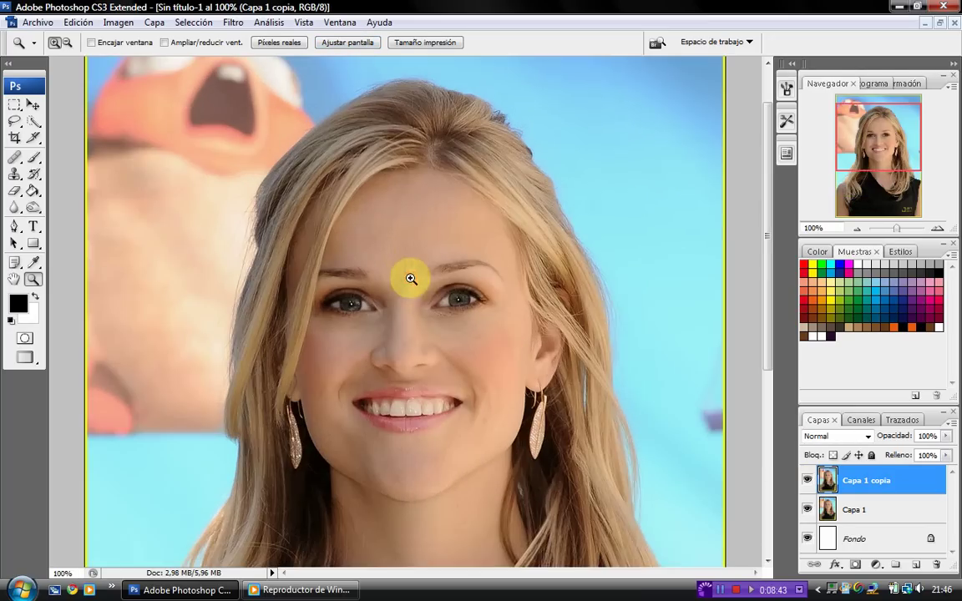
click(447, 369)
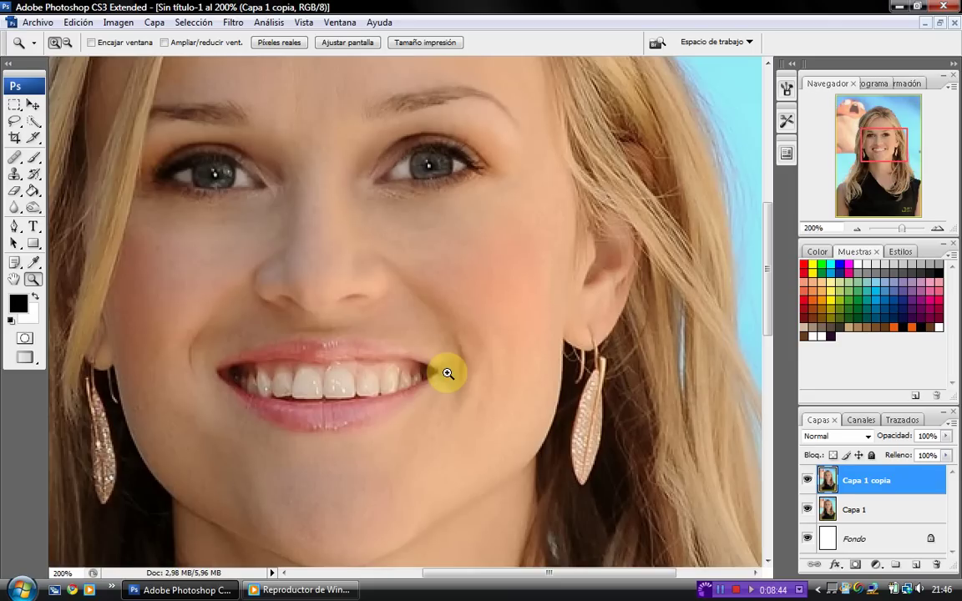
Pick a 32 px round brush in red and undo the overly strong red cheek stroke.
click(33, 158)
right_click(558, 263)
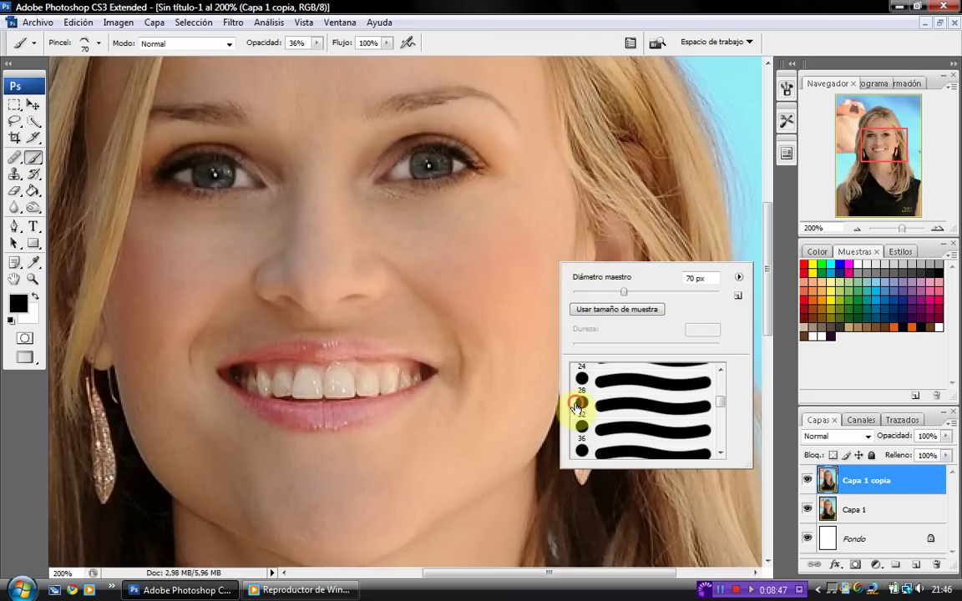
click(576, 407)
click(806, 268)
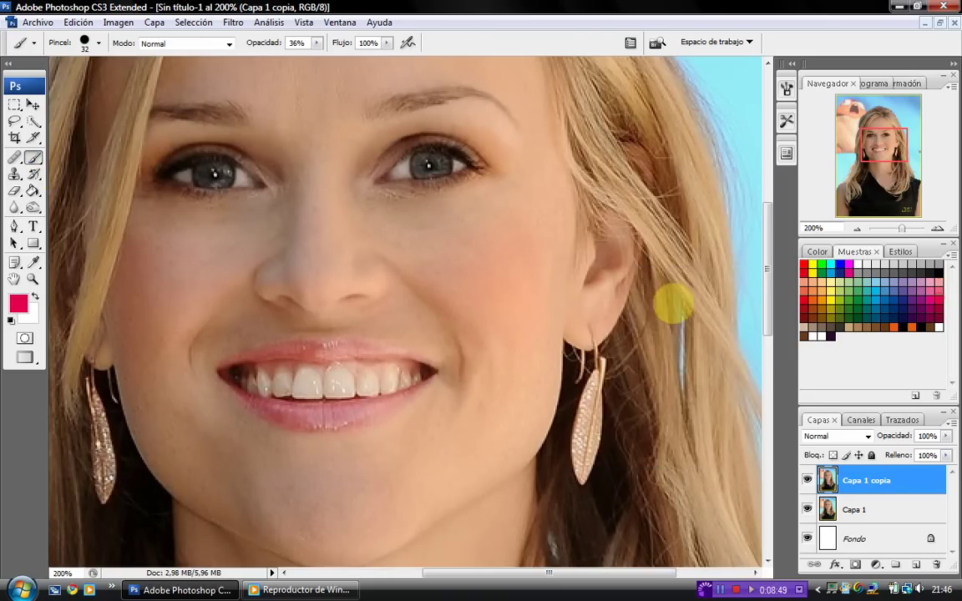
right_click(526, 341)
click(558, 218)
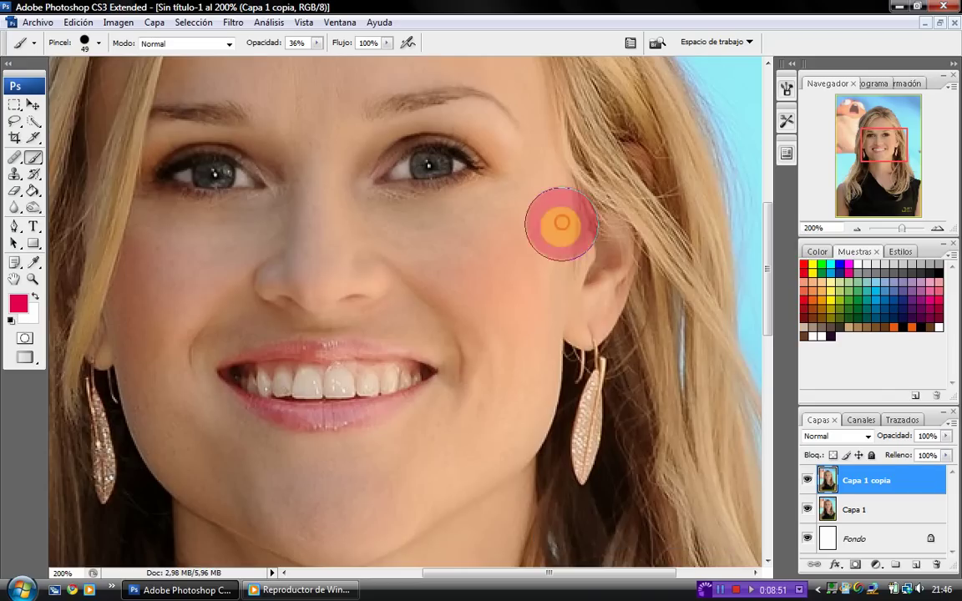
drag(568, 219, 505, 292)
click(79, 23)
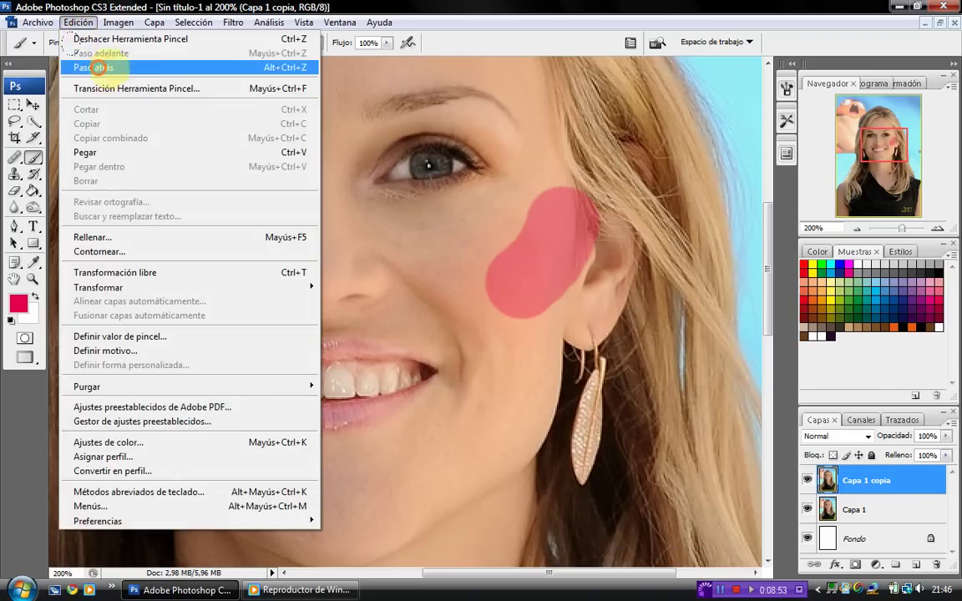
click(88, 67)
Lower brush opacity to about 2% and dab a faint blush on both cheeks.
drag(296, 60, 292, 60)
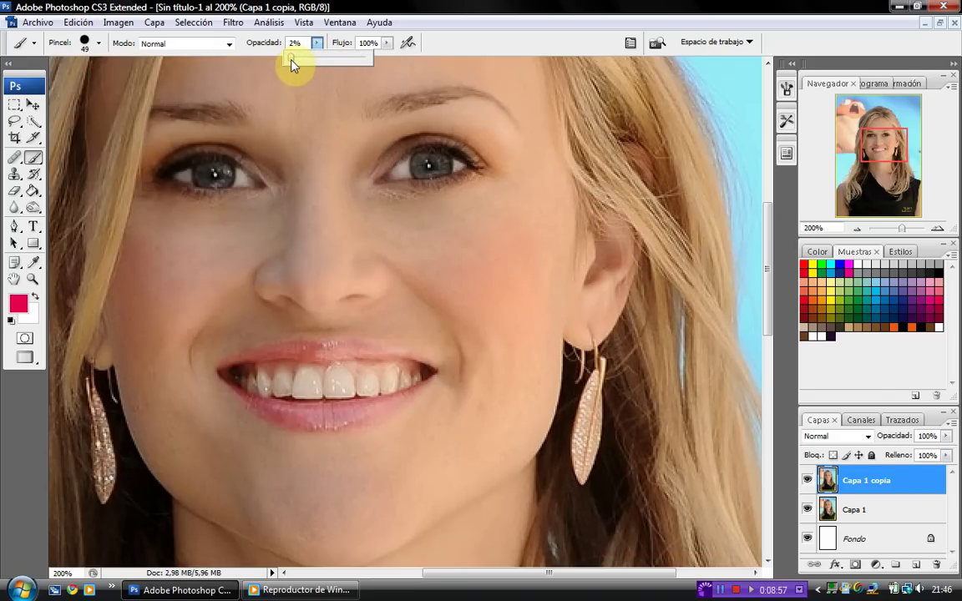
click(489, 259)
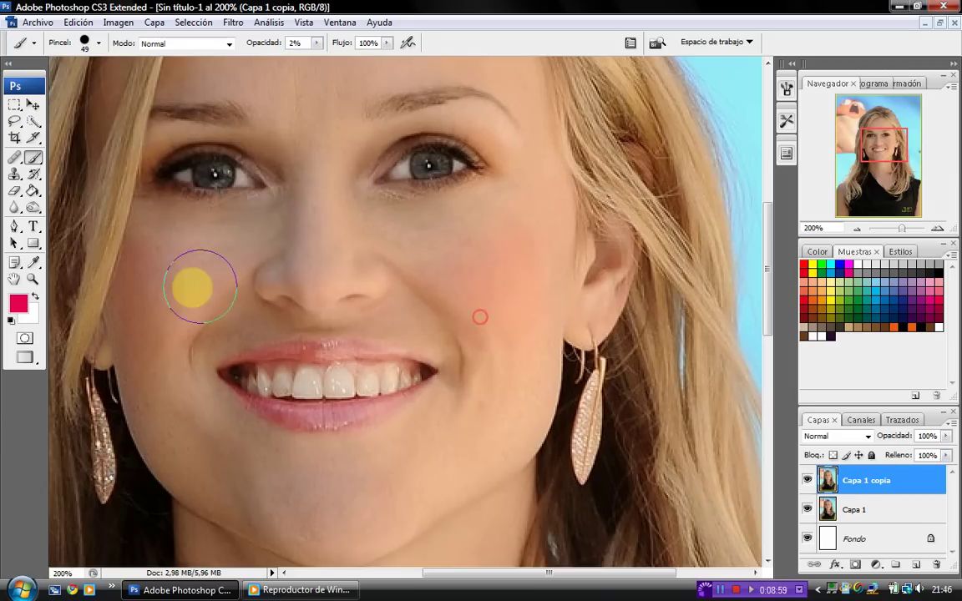
click(150, 288)
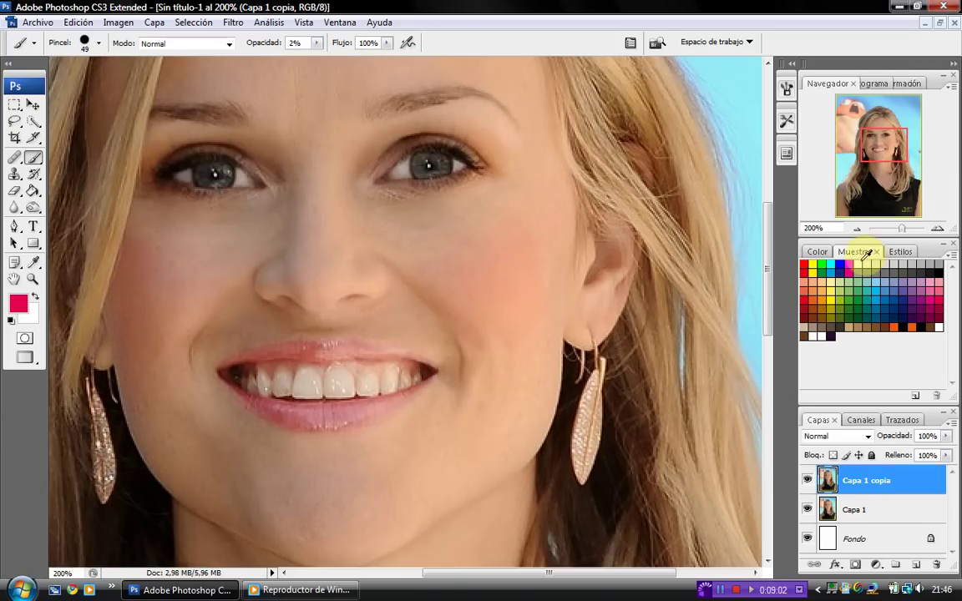
Switch to white and softly lighten the chin and both cheeks.
click(860, 263)
click(317, 498)
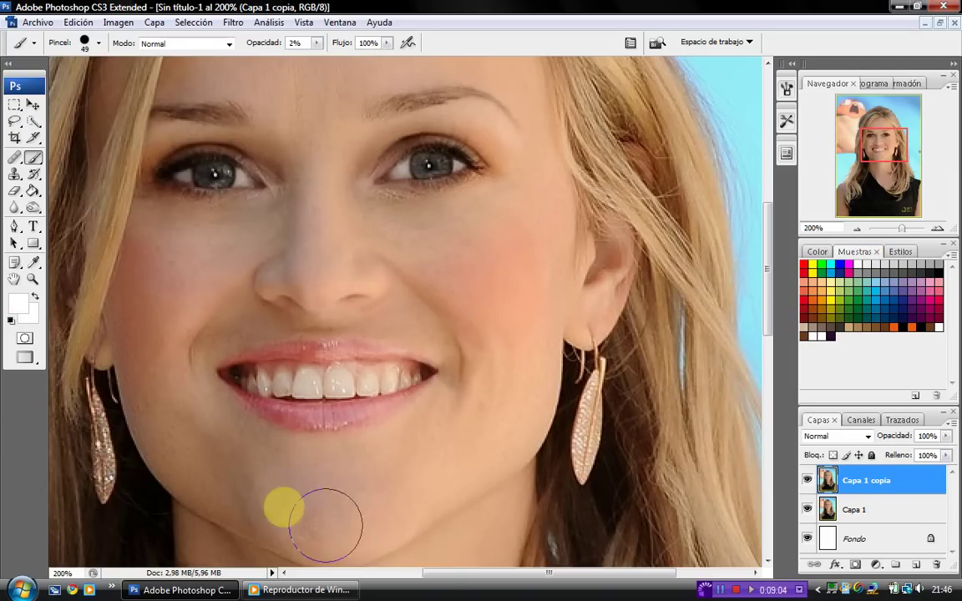
drag(325, 524, 272, 489)
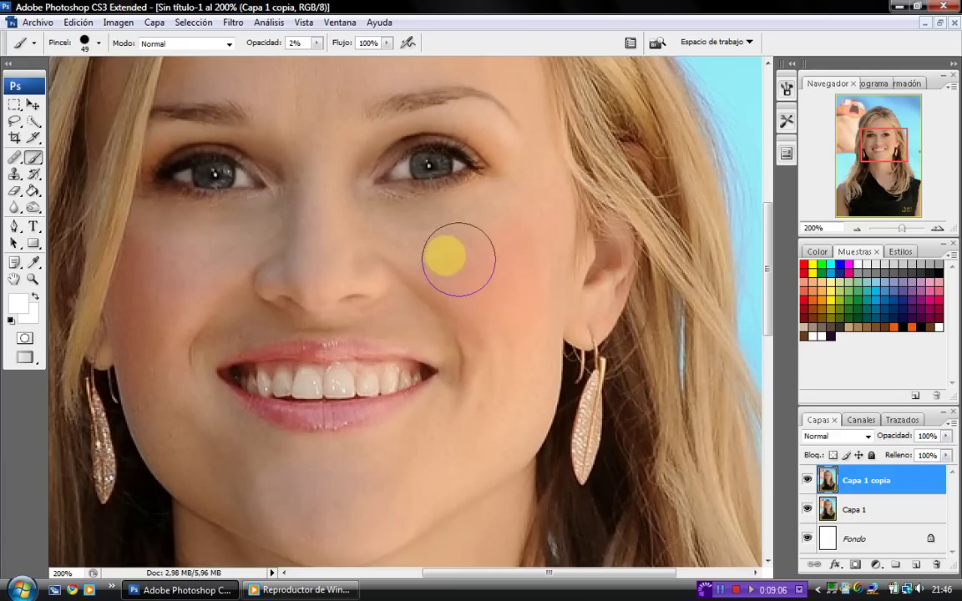
click(399, 228)
click(431, 240)
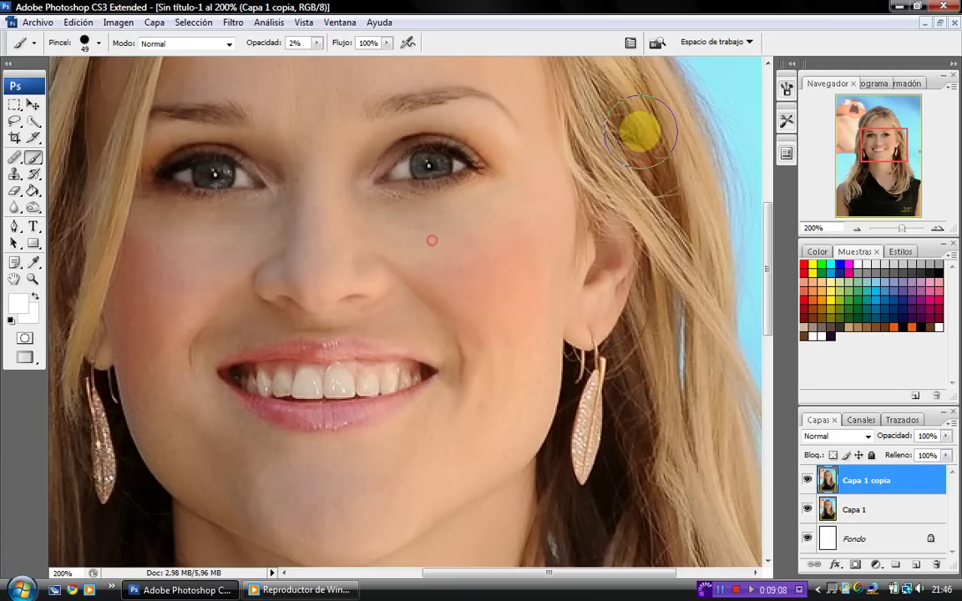
click(236, 232)
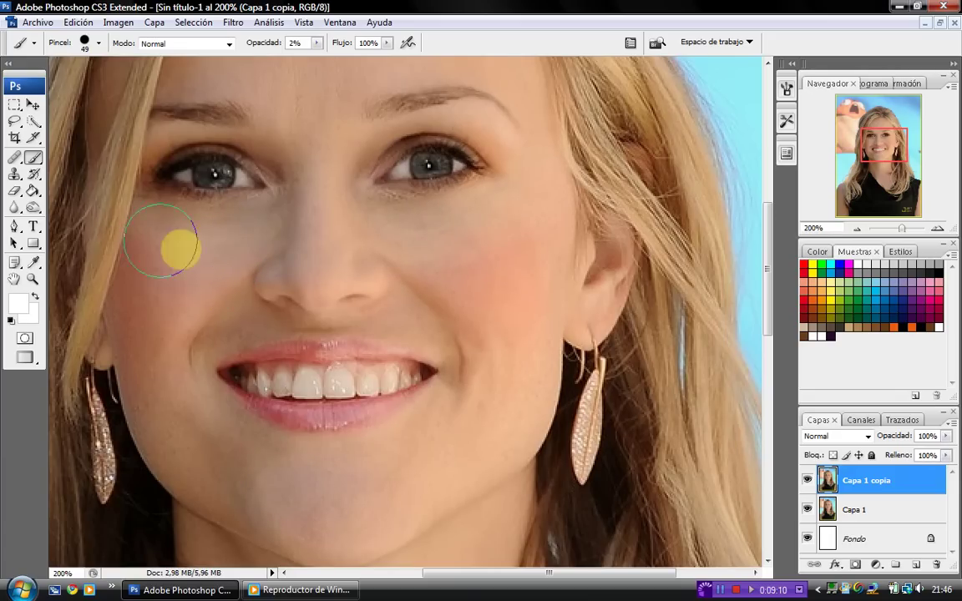
scroll(418, 351, up, 1)
scroll(317, 267, up, 3)
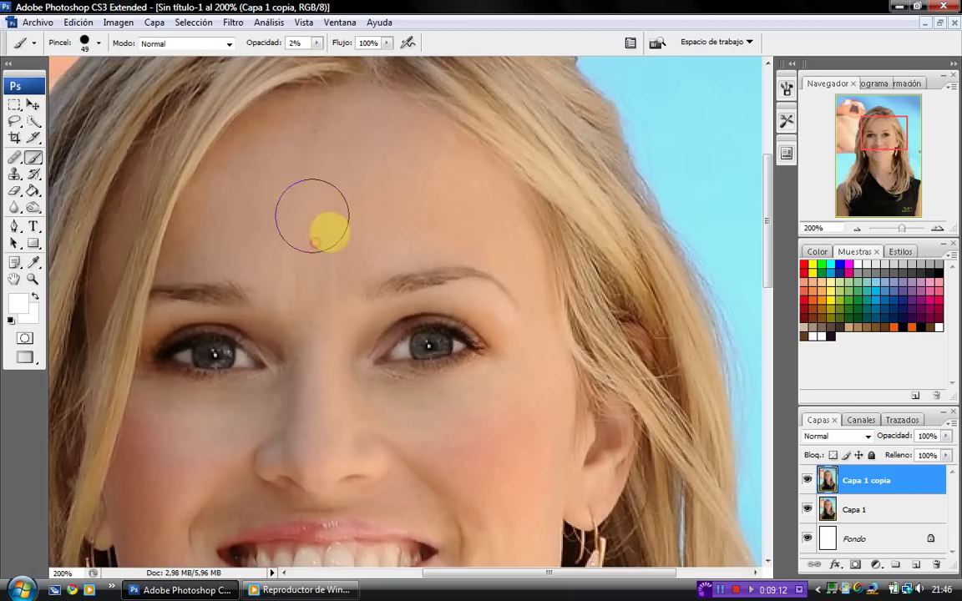
Heal two forehead spots with the Healing Brush, then undo the mark.
click(17, 159)
alt+click(294, 301)
click(296, 208)
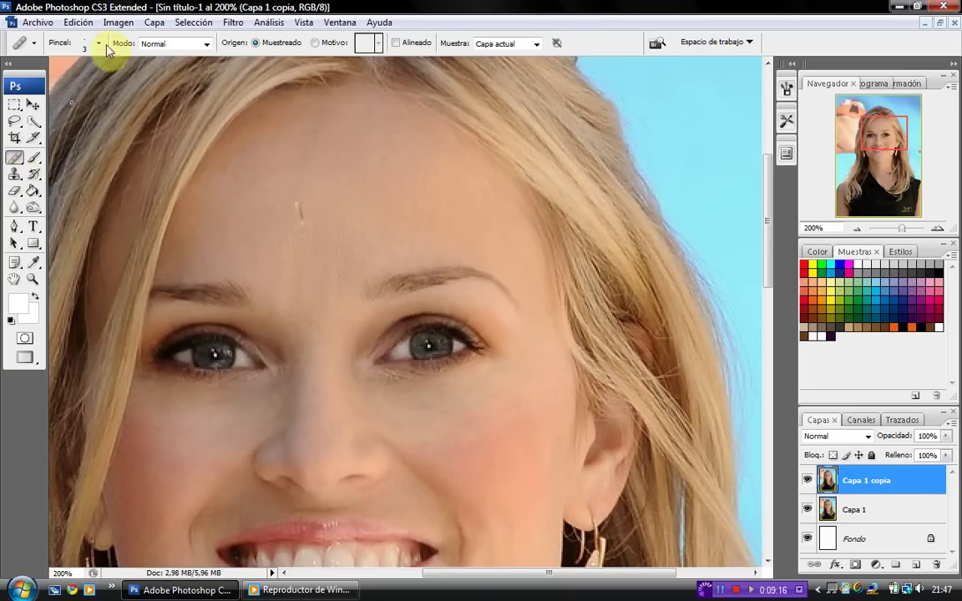
click(77, 22)
click(88, 66)
Blur the forehead, paint faint strokes over it, then blur it again at 83% strength.
click(15, 208)
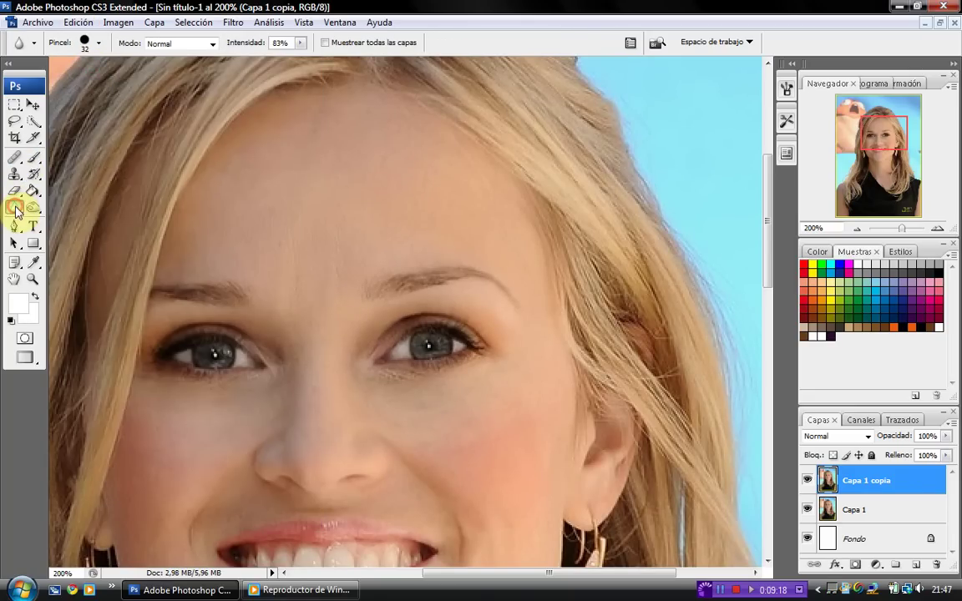
drag(321, 242, 293, 259)
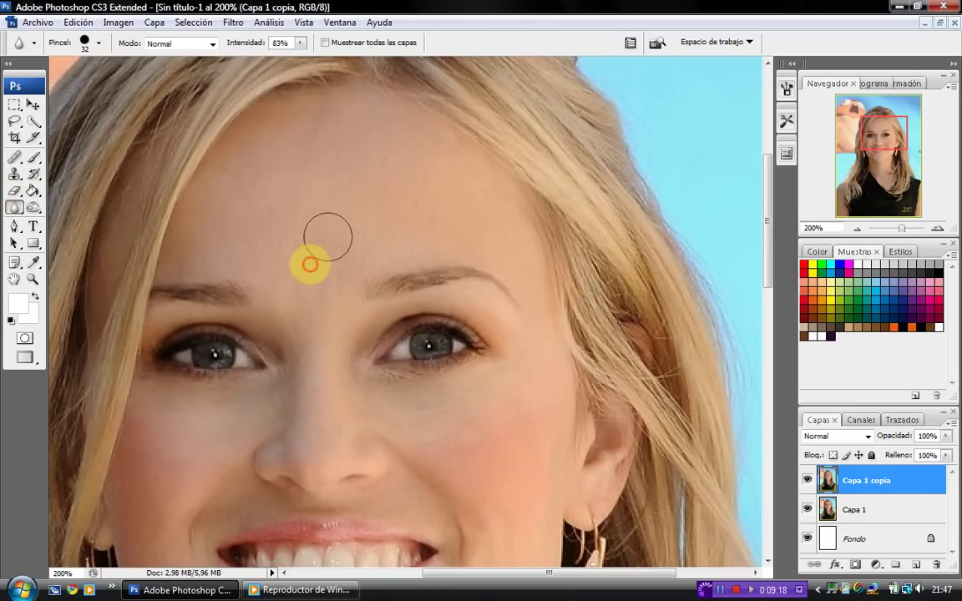
click(34, 159)
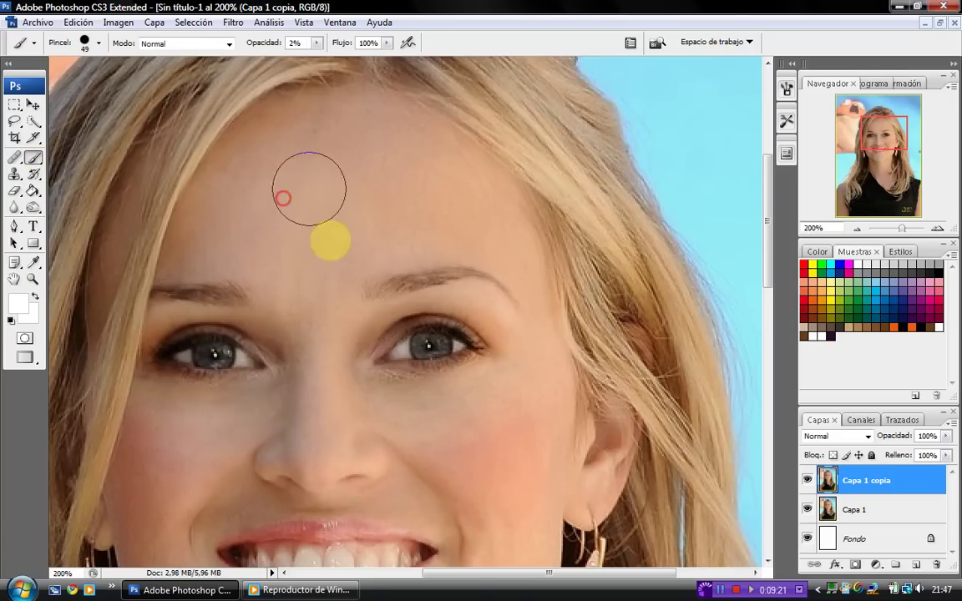
mouse_move(309, 188)
mouse_down()
mouse_move(350, 222)
mouse_move(343, 253)
mouse_move(222, 242)
mouse_move(199, 274)
mouse_move(224, 221)
mouse_up()
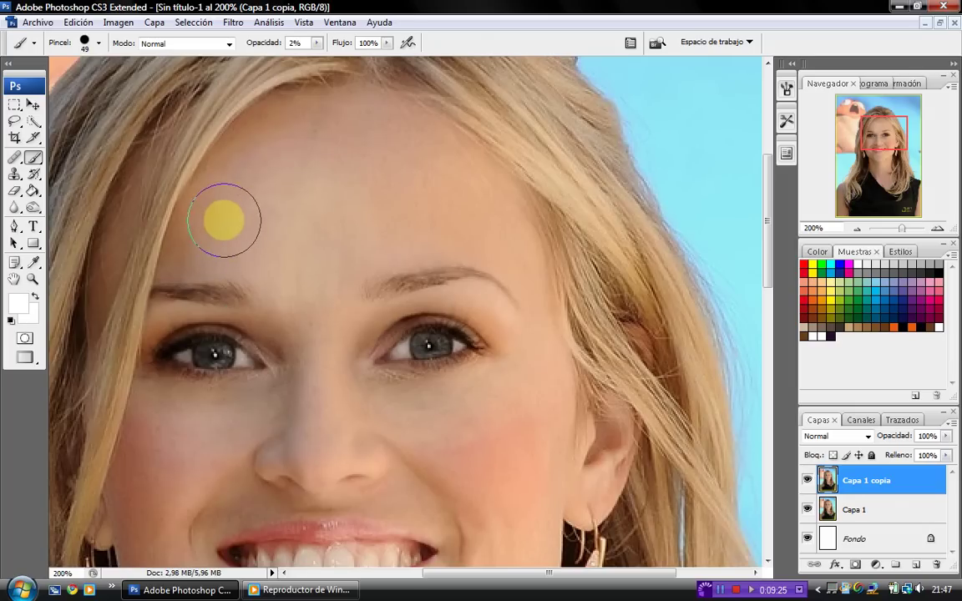
click(9, 115)
click(15, 200)
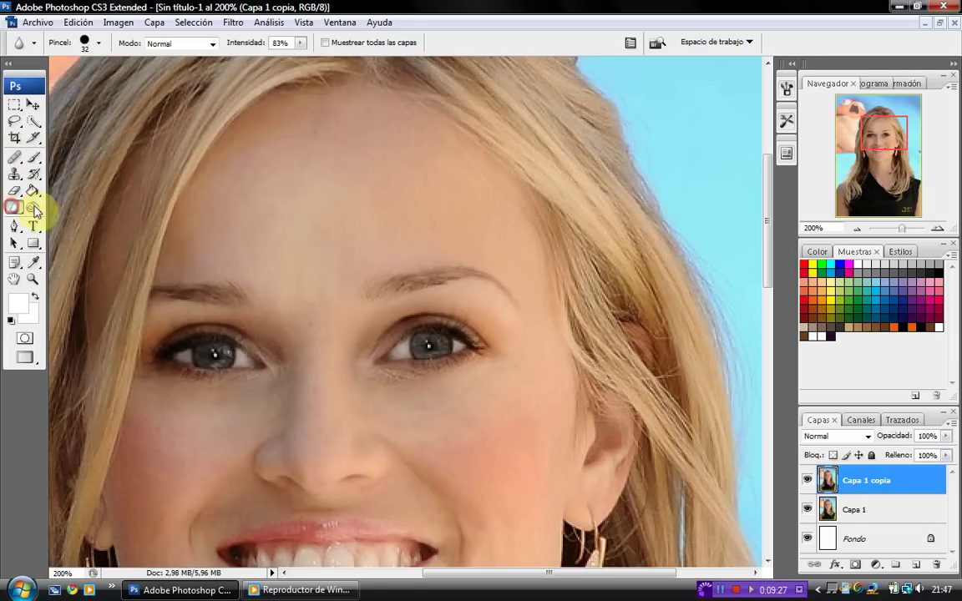
mouse_move(200, 263)
mouse_down()
mouse_move(282, 138)
mouse_move(388, 188)
mouse_move(357, 217)
mouse_up()
click(12, 207)
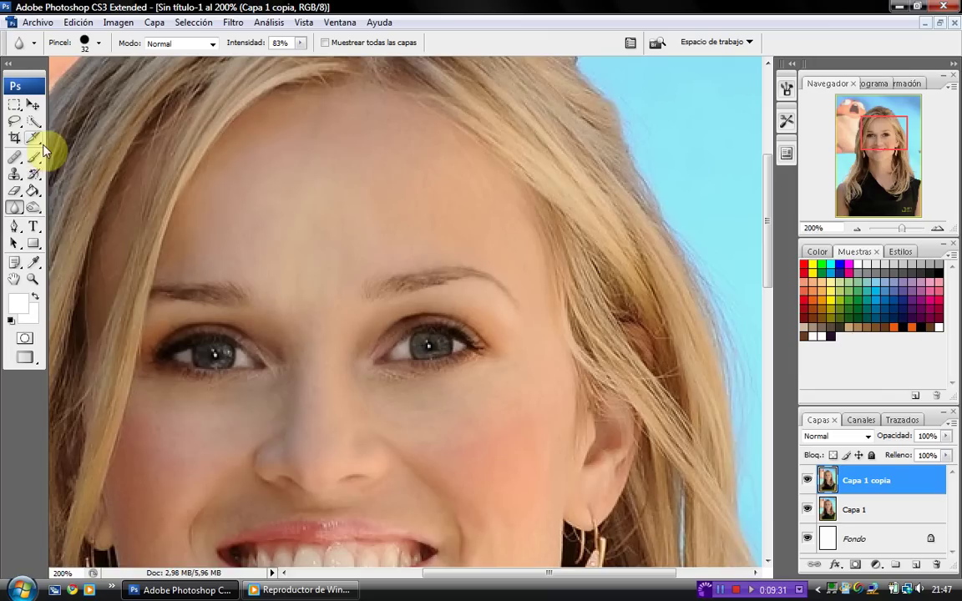
click(35, 173)
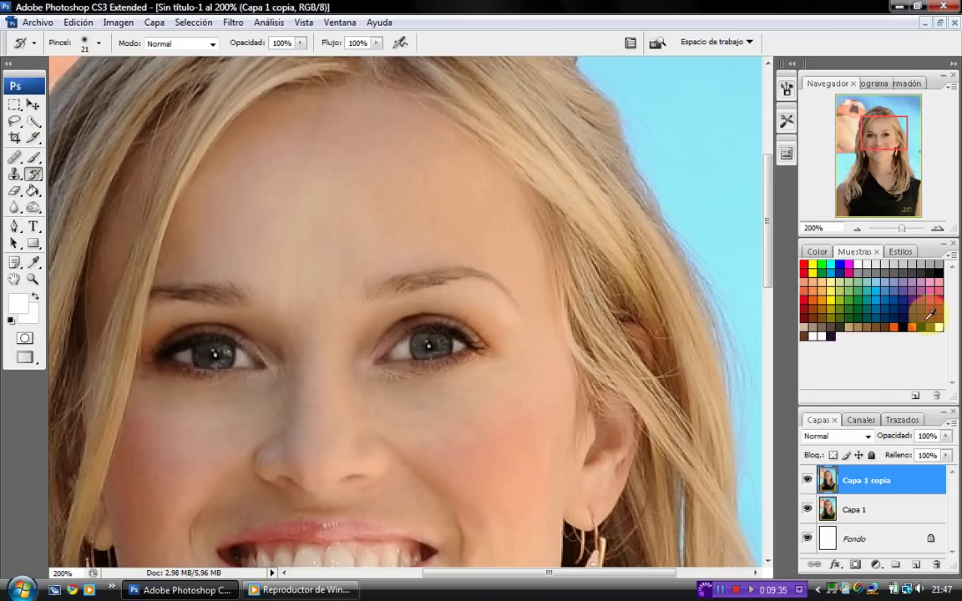
Paint over the right eyebrow, then undo the stray white stroke.
right_click(389, 288)
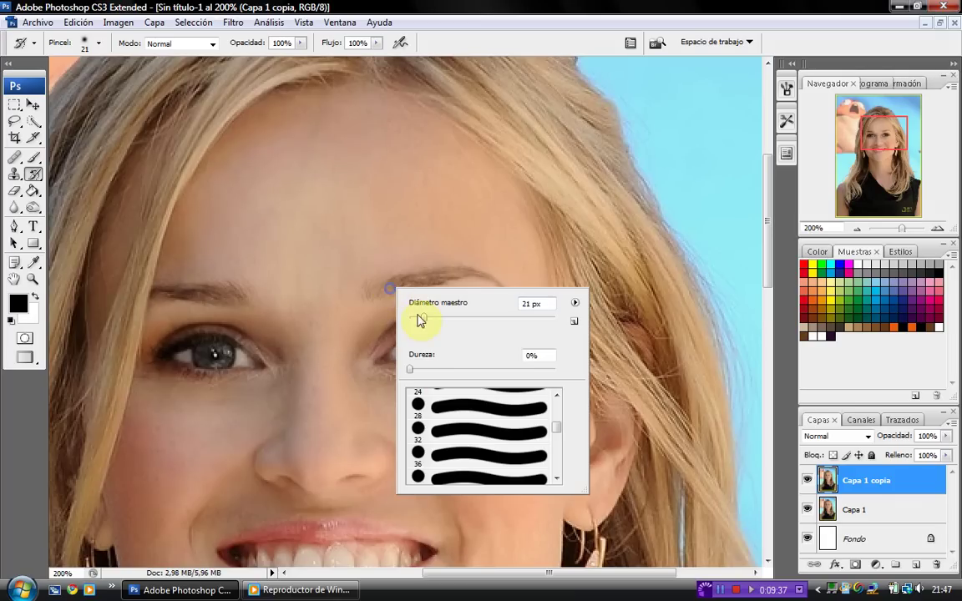
drag(389, 288, 449, 278)
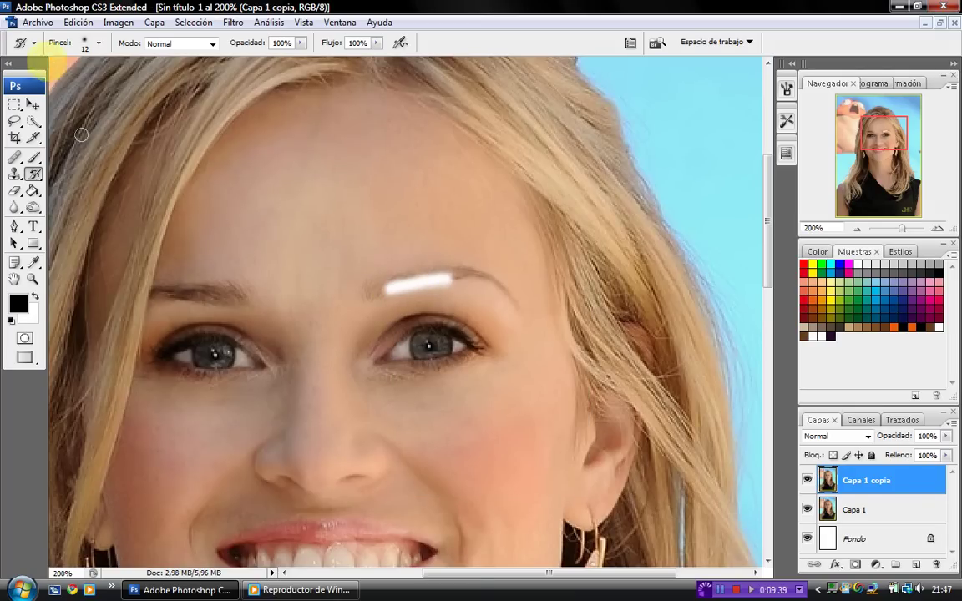
click(81, 23)
click(97, 67)
Set the Brush diameter to 10 px and fit the whole portrait on screen.
click(34, 157)
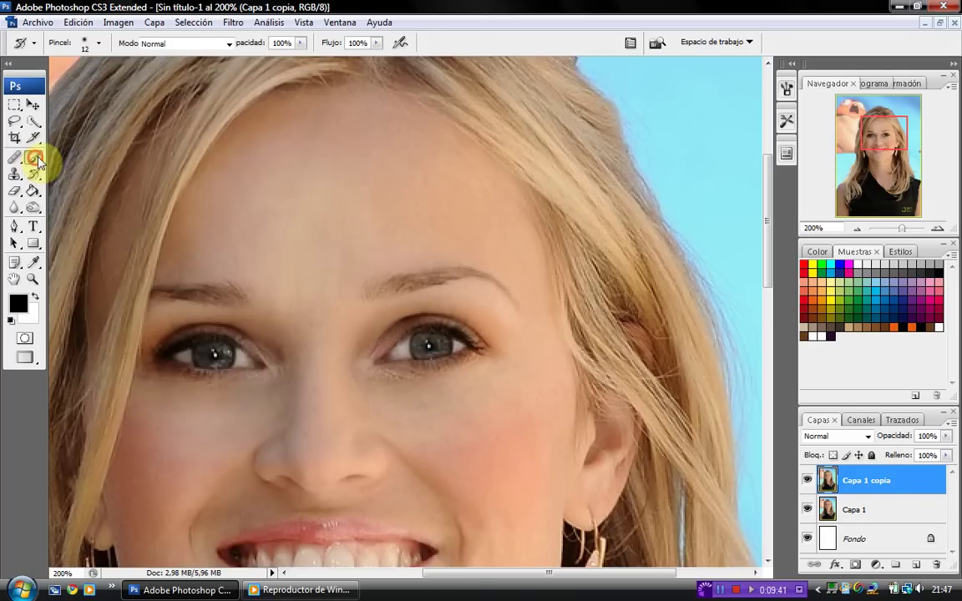
right_click(417, 307)
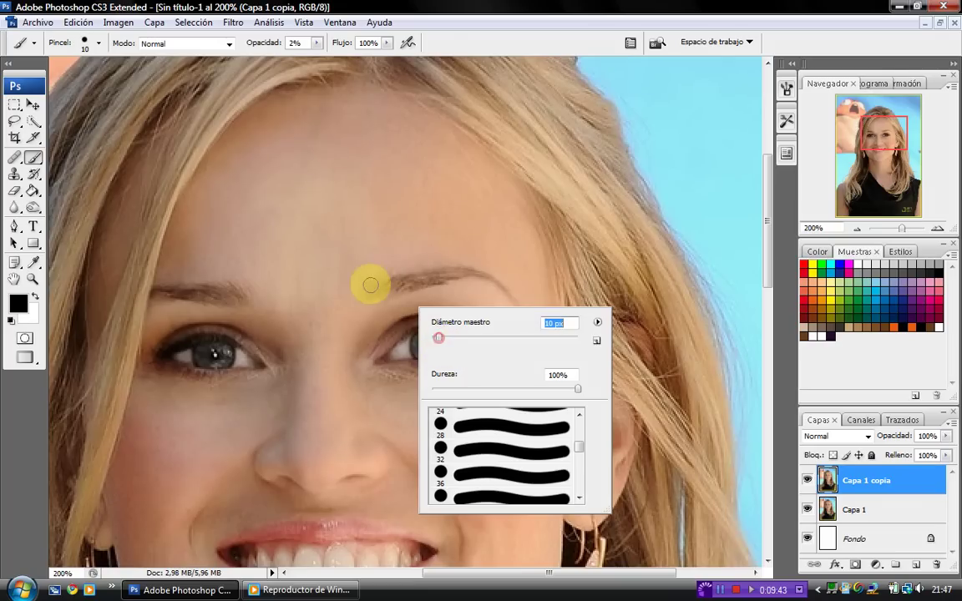
key(Return)
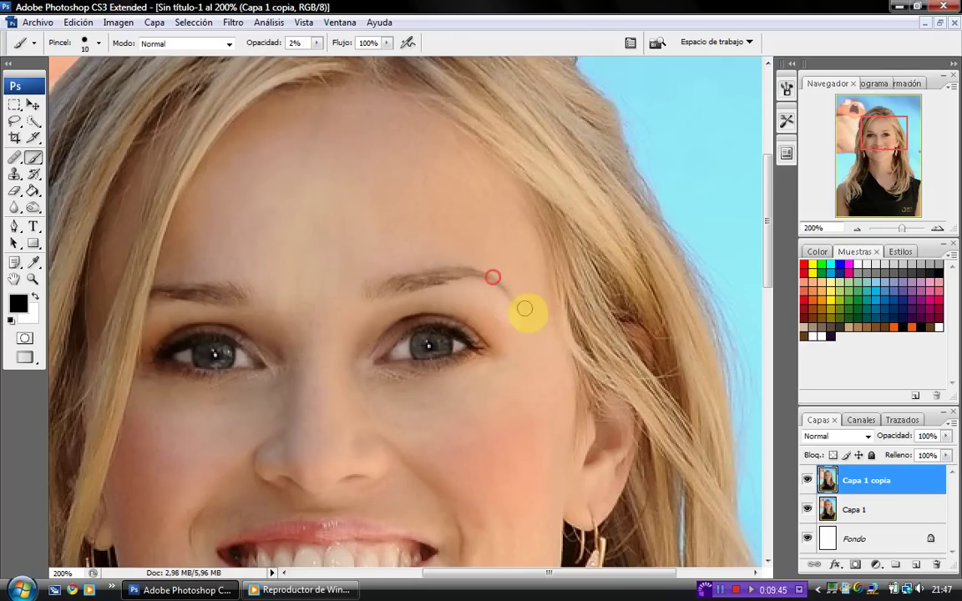
click(33, 279)
click(359, 43)
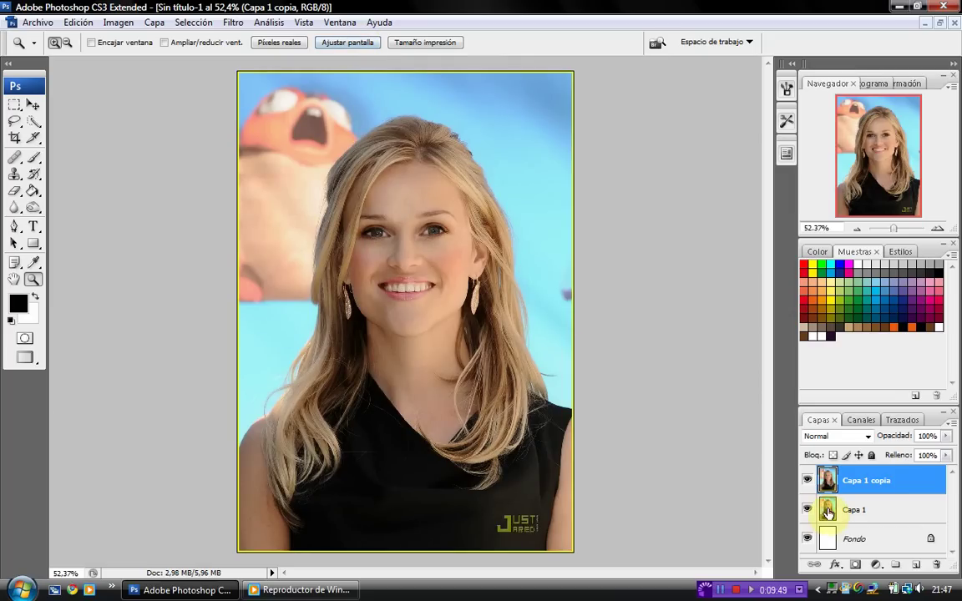
Zoom to 100% on the cheek and set a 16 px Healing Brush sampled from clean skin.
click(401, 276)
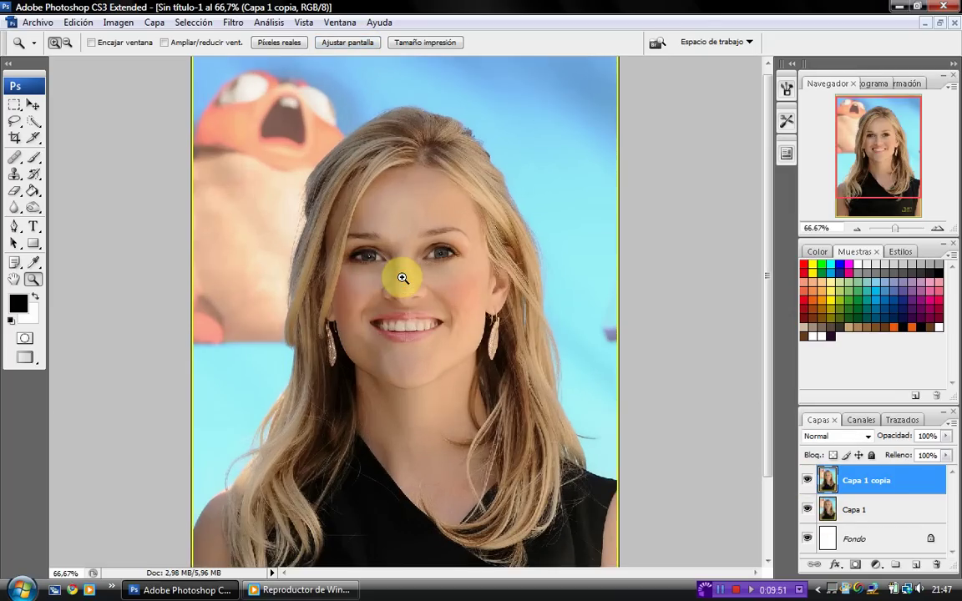
click(311, 219)
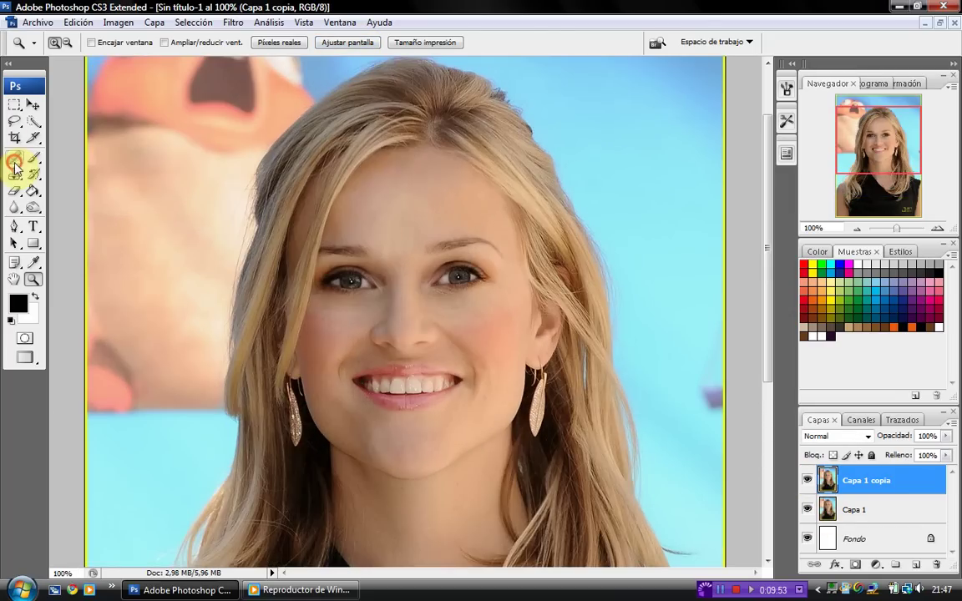
click(15, 164)
right_click(428, 231)
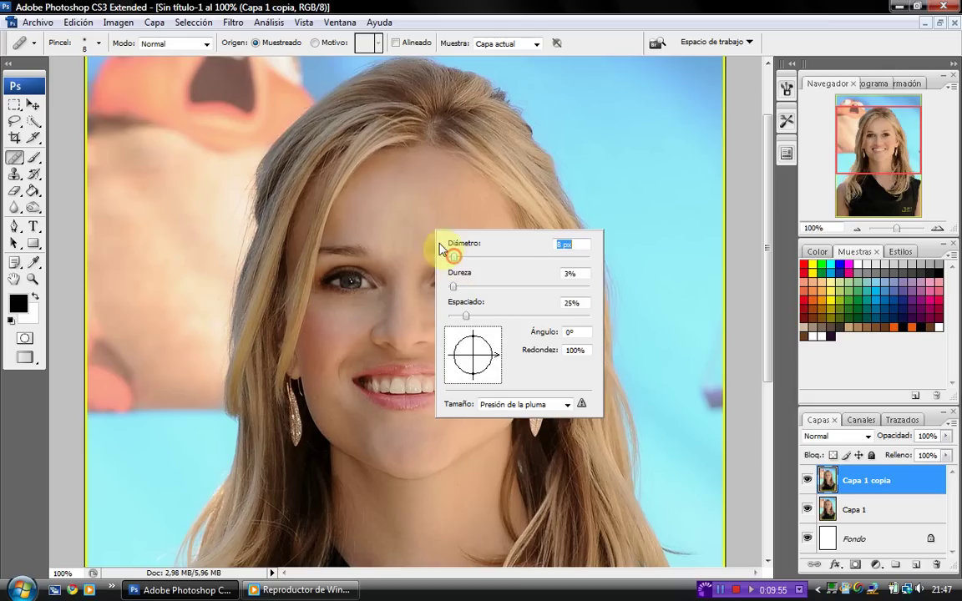
key(Return)
alt+click(426, 218)
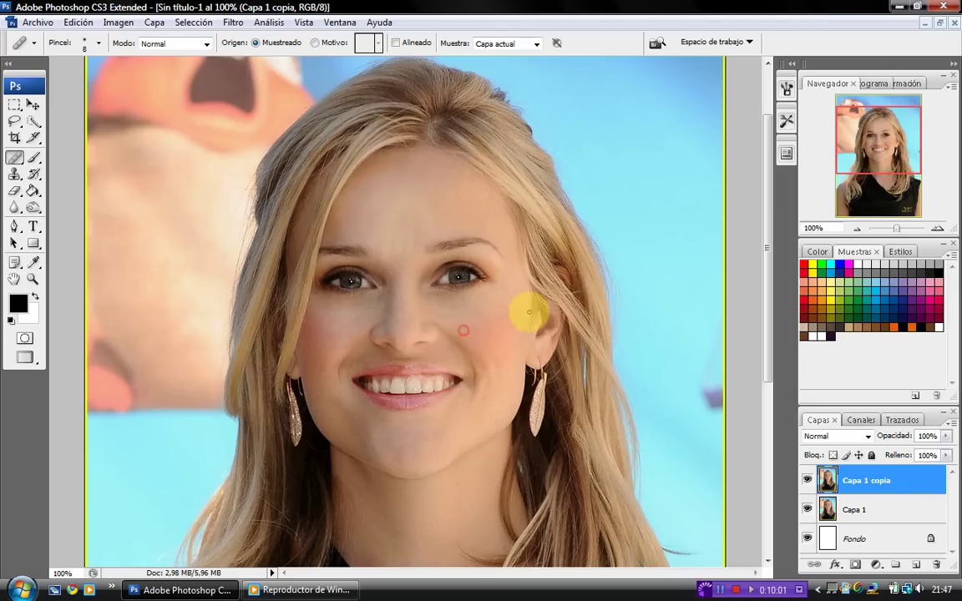
right_click(470, 324)
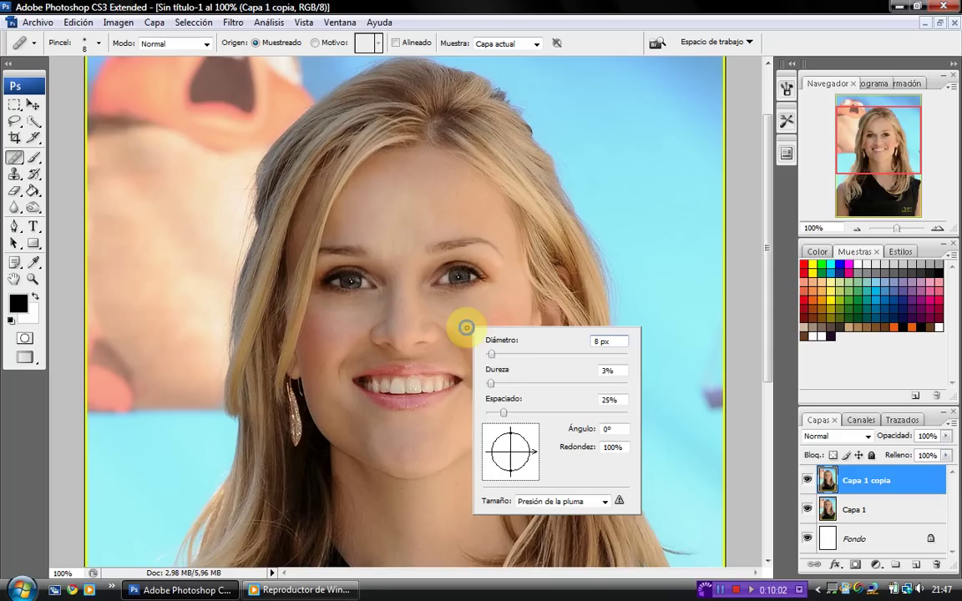
click(509, 320)
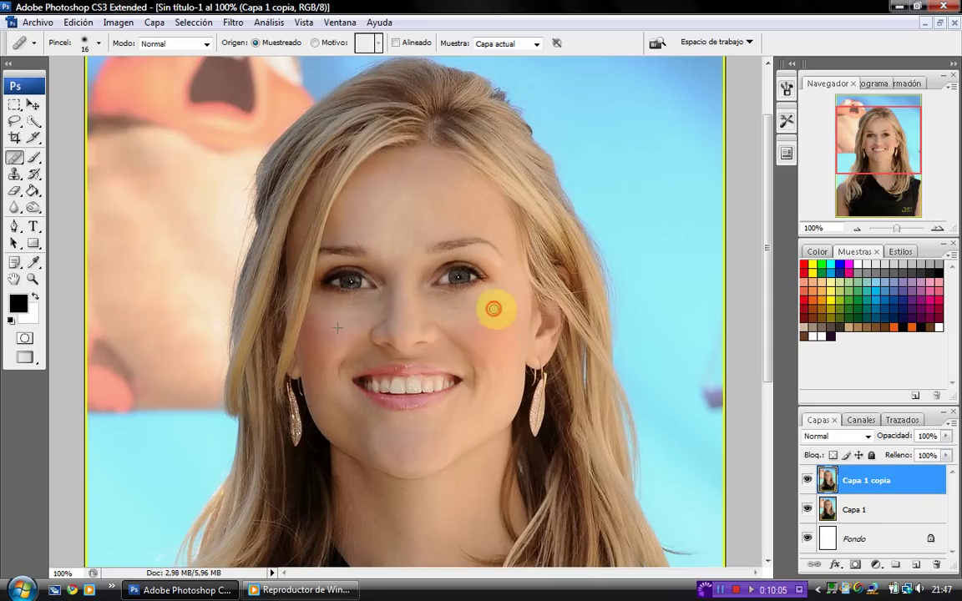
Toggle Capa 1 copia to compare with the original, then fit the whole portrait on screen.
click(807, 481)
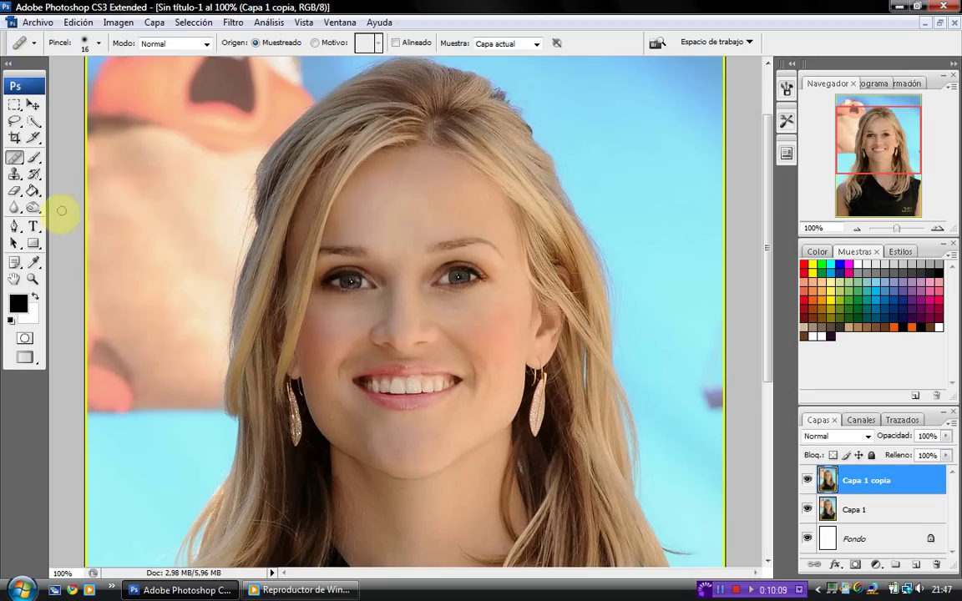
click(31, 276)
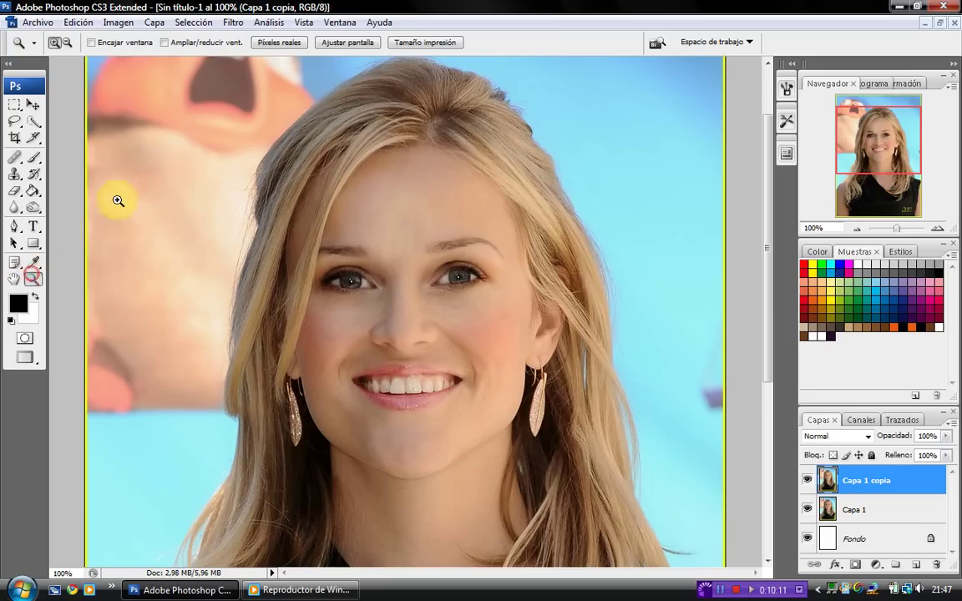
click(343, 44)
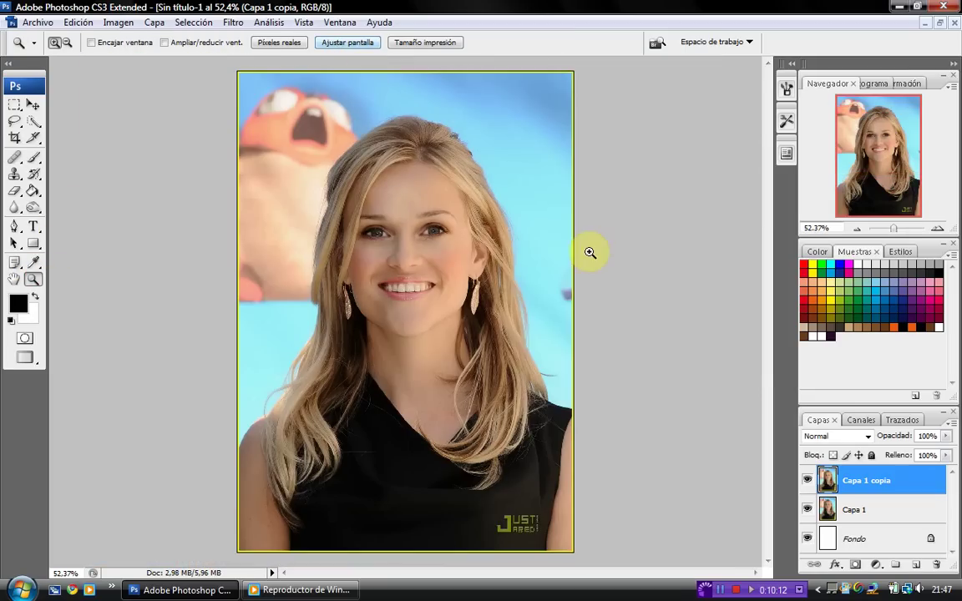
Show Capa 1 copia, zoom to 66.7% and spot-heal the forehead blemish.
click(809, 481)
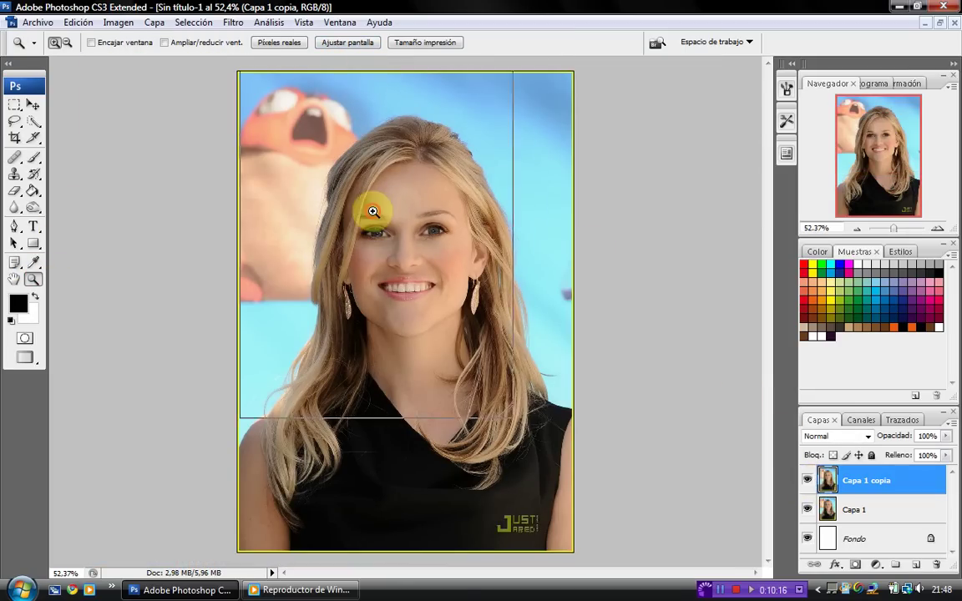
click(373, 212)
click(13, 154)
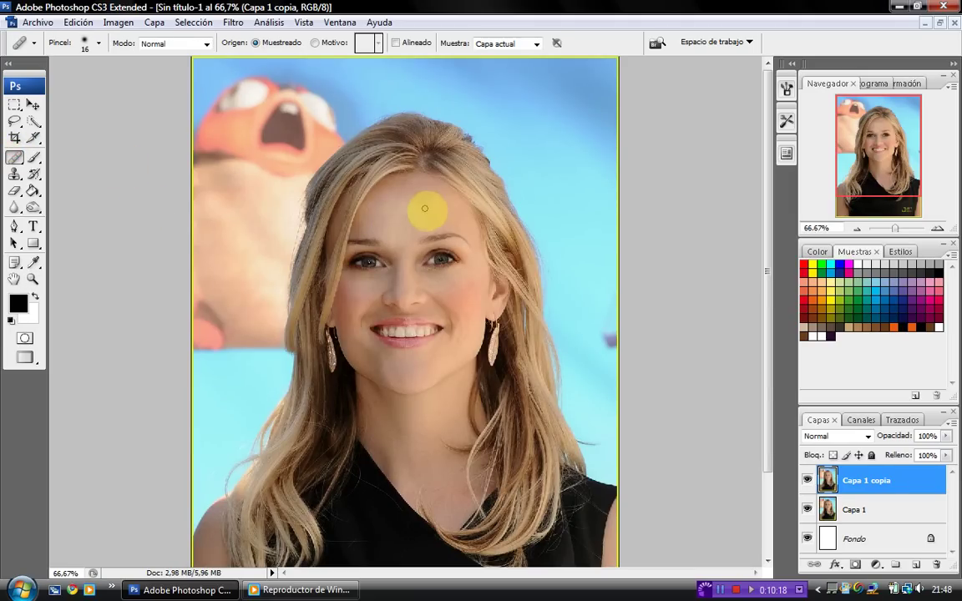
drag(423, 224, 425, 228)
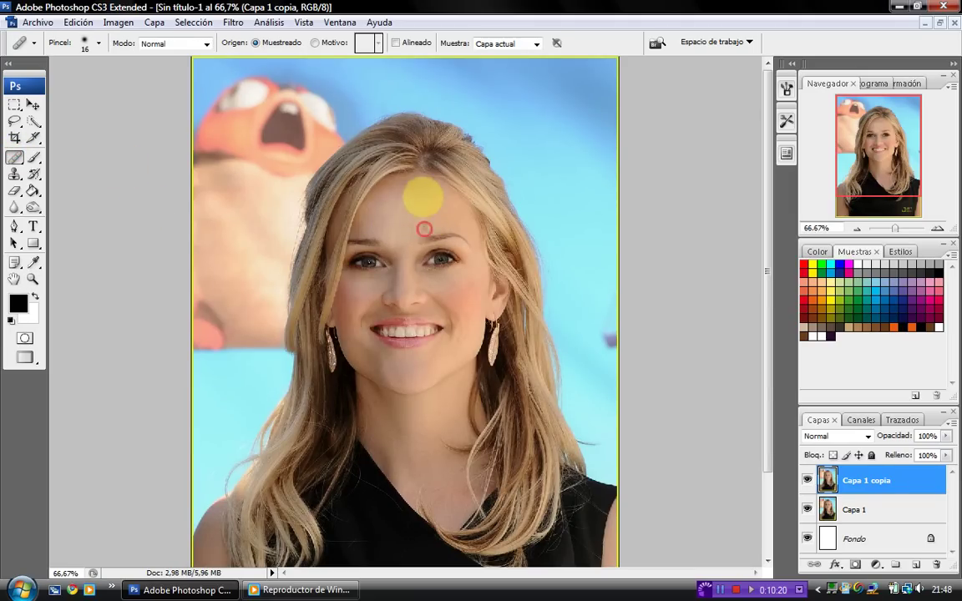
Compare the healed forehead with the original by toggling Capa 1 copia at 100% zoom.
click(806, 481)
click(807, 481)
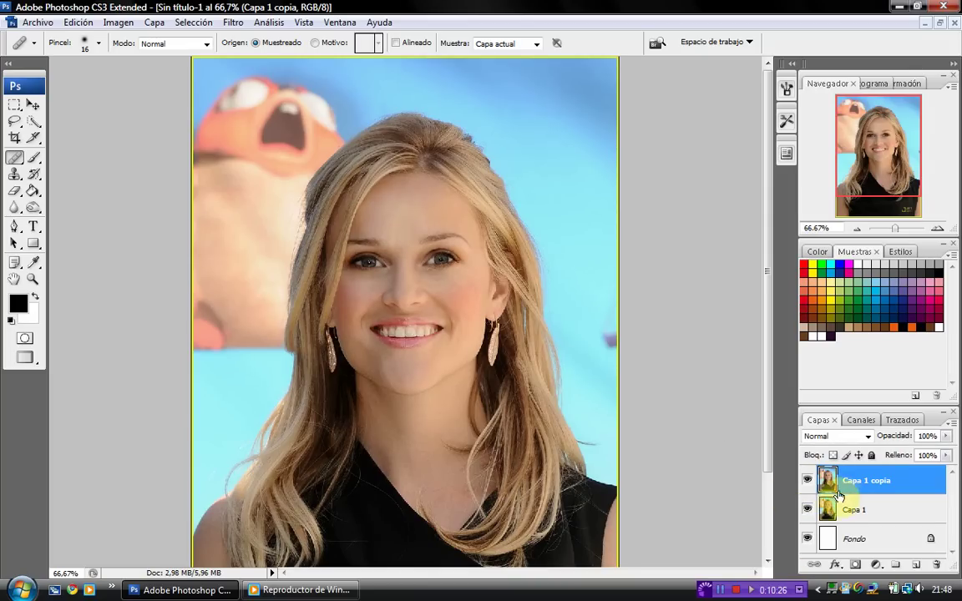
click(33, 279)
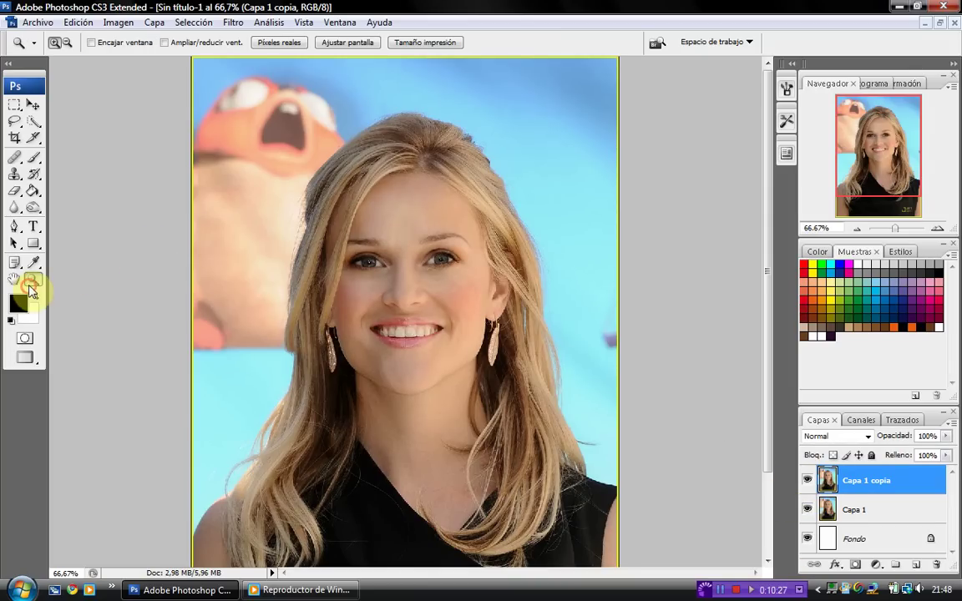
click(401, 262)
click(807, 480)
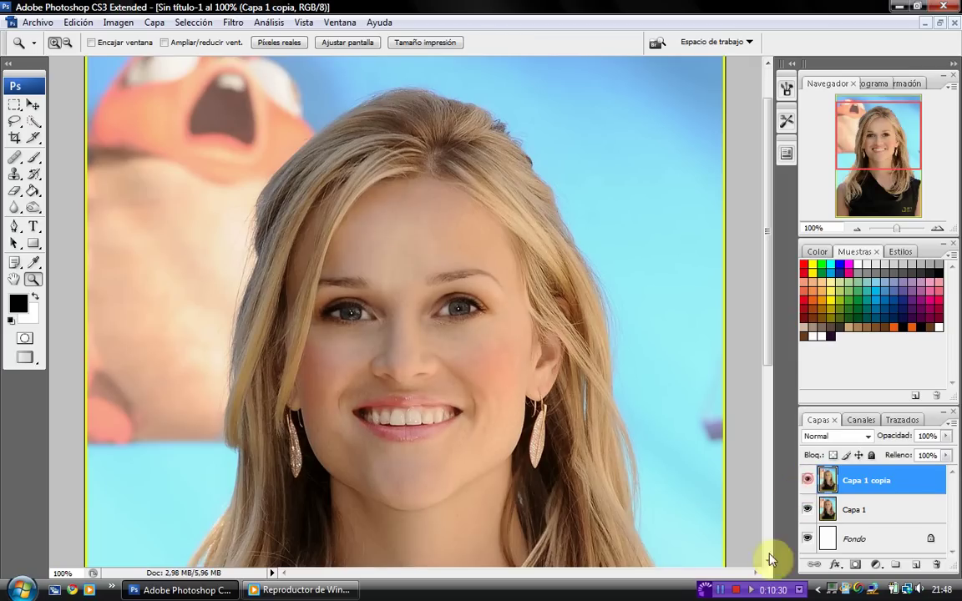